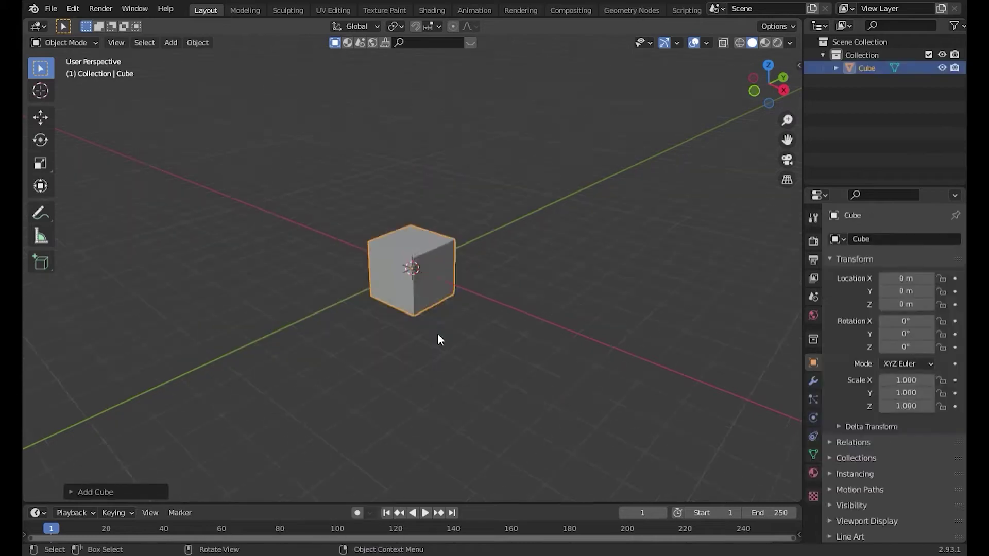
Step: Flatten the cube along Z and stretch it along Y into a long base slab
scroll(524, 405, "up", 3)
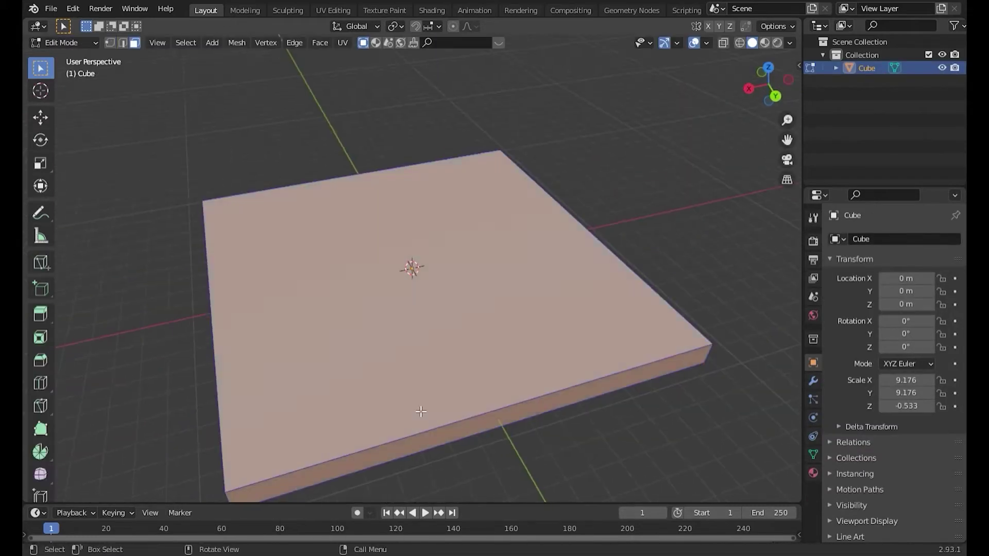
key("s")
key("z")
left_click(563, 462)
scroll(530, 442, "down", 3)
key("Tab")
mouse_move(530, 441)
middle_mouse_down()
mouse_move(369, 321)
mouse_move(298, 349)
mouse_move(490, 298)
middle_mouse_up()
key("Tab")
key("s")
key("y")
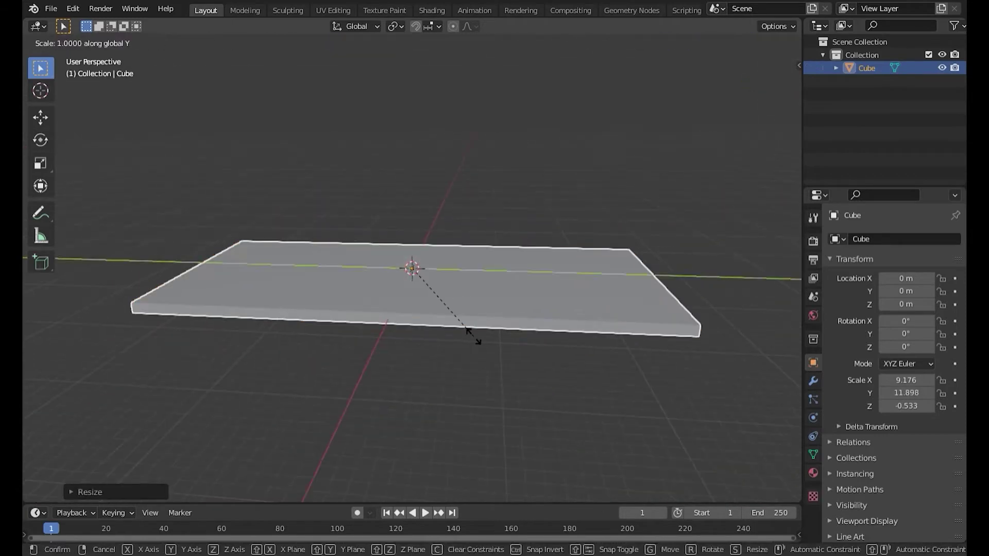
left_click(474, 338)
Step: Loop-cut the slab and extrude its right section up into a wall
key("Tab")
middle_click_drag(475, 338, 508, 408)
left_click(642, 366)
key("3")
left_click(488, 338)
mouse_move(612, 342)
middle_mouse_down()
mouse_move(520, 288)
mouse_move(596, 300)
middle_mouse_up()
left_click(520, 289)
left_click(578, 261)
middle_click_drag(578, 261, 505, 283)
Step: Add another loop cut and extrude the left slab face up into a tall block
key("ctrl+r")
left_click(495, 286)
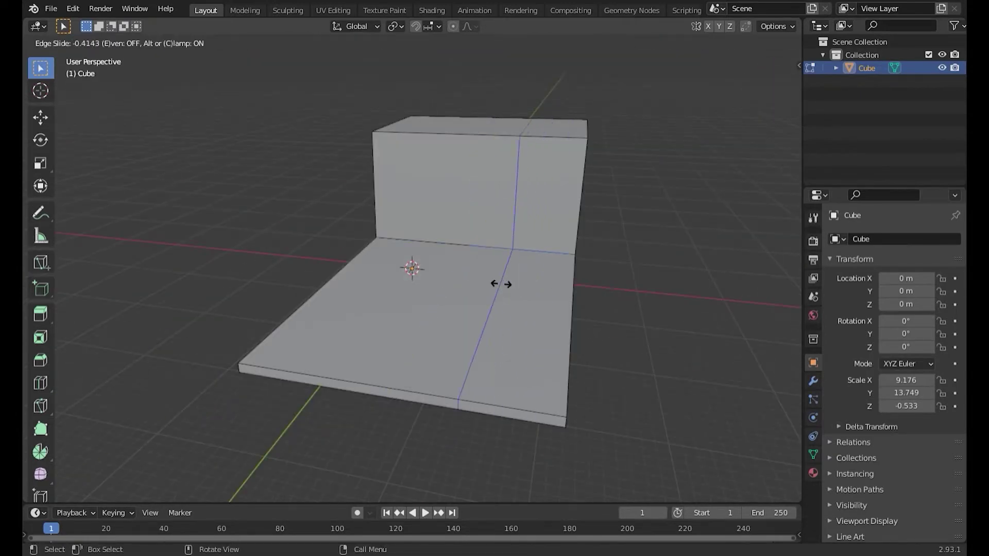
left_click(433, 290)
left_click(470, 307)
middle_click_drag(471, 307, 397, 146)
left_click(397, 145)
key("e")
left_click(280, 194)
Step: Cut a loop near the block's top edge and shrink that thin strip inward as a groove
left_click(168, 207)
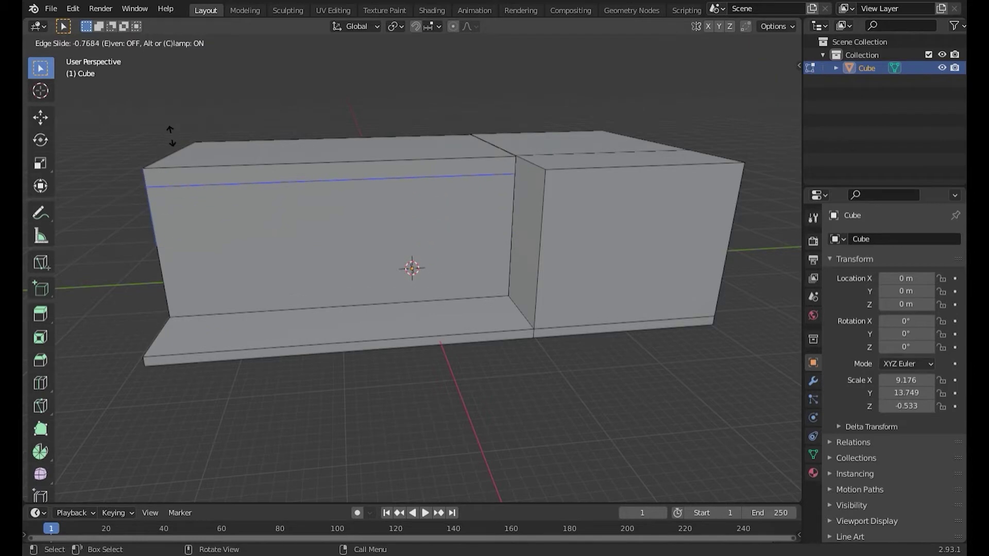
left_click(409, 268)
middle_click_drag(409, 268, 486, 269)
key("alt+s")
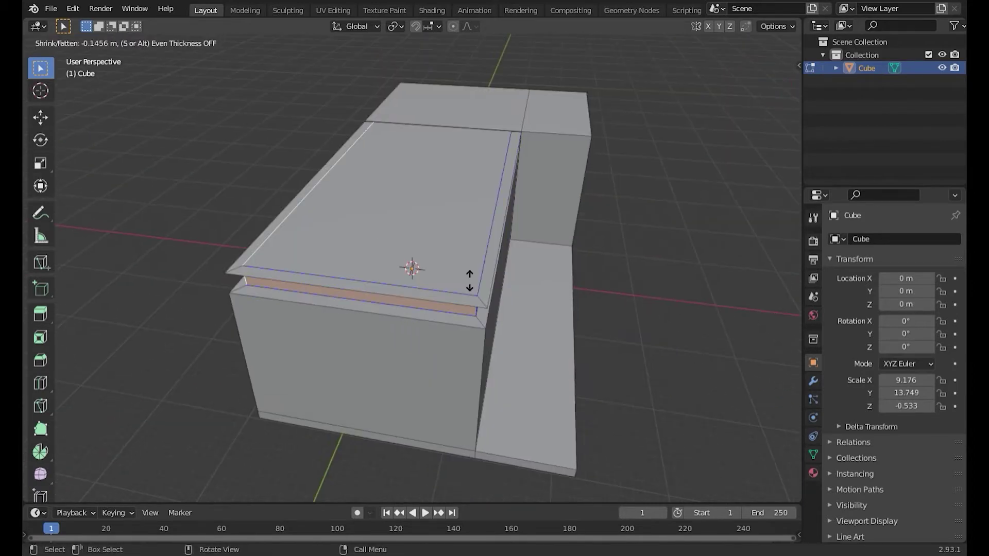
left_click(469, 280)
key("Tab")
scroll(464, 280, "down", 3)
Step: Clear the selection and select the top faces of the long block
mouse_move(464, 279)
middle_mouse_down()
mouse_move(407, 422)
mouse_move(525, 220)
middle_mouse_up()
scroll(430, 343, "up", 3)
key("Tab")
scroll(407, 421, "up", 5)
scroll(464, 309, "down", 5)
key("alt+a")
left_click(360, 193)
middle_click_drag(360, 193, 592, 170)
left_click(592, 170, "shift")
Step: Make several trial moves of the selected top faces, cancelling each one
key("g")
key("Escape")
middle_click_drag(442, 177, 422, 237)
key("g")
key("Escape")
mouse_move(407, 201)
middle_mouse_down()
mouse_move(316, 258)
mouse_move(416, 261)
middle_mouse_up()
scroll(315, 258, "down", 3)
key("g")
mouse_move(460, 189)
middle_mouse_down()
mouse_move(530, 327)
mouse_move(504, 331)
middle_mouse_up()
key("Escape")
scroll(515, 294, "up", 4)
scroll(515, 294, "down", 3)
key("g")
key("Escape")
key("g")
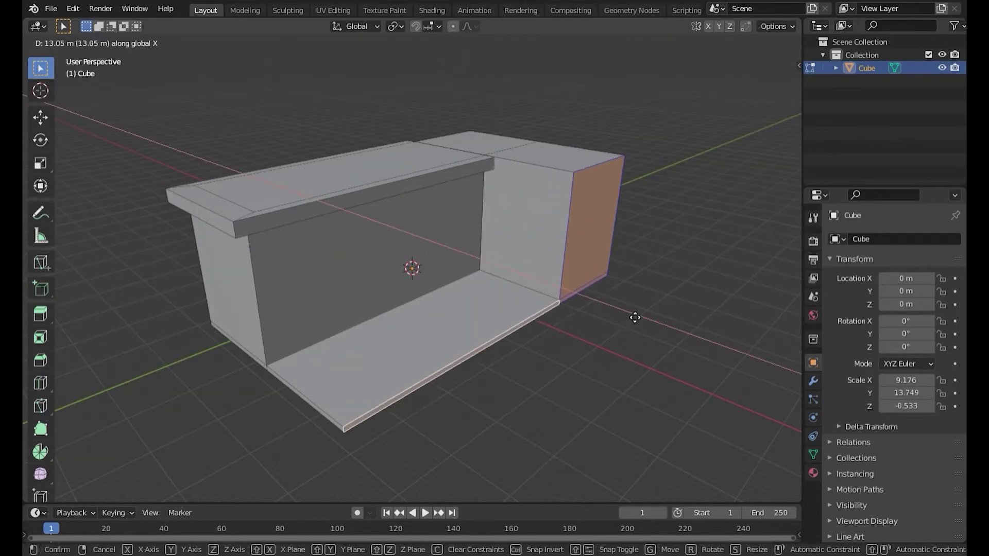
key("Escape")
mouse_move(603, 300)
middle_mouse_down()
mouse_move(503, 369)
mouse_move(607, 252)
mouse_move(755, 364)
middle_mouse_up()
Step: Hide the front face and push the top face out along Y into a roof ledge
key("h")
mouse_move(648, 313)
middle_mouse_down()
mouse_move(565, 280)
mouse_move(540, 257)
mouse_move(604, 268)
middle_mouse_up()
key("g")
key("y")
left_click(521, 236)
key("Tab")
Step: Add a loop cut near the top of the right wall
mouse_move(574, 239)
middle_mouse_down()
mouse_move(439, 265)
mouse_move(436, 296)
mouse_move(330, 393)
mouse_move(521, 322)
mouse_move(515, 510)
middle_mouse_up()
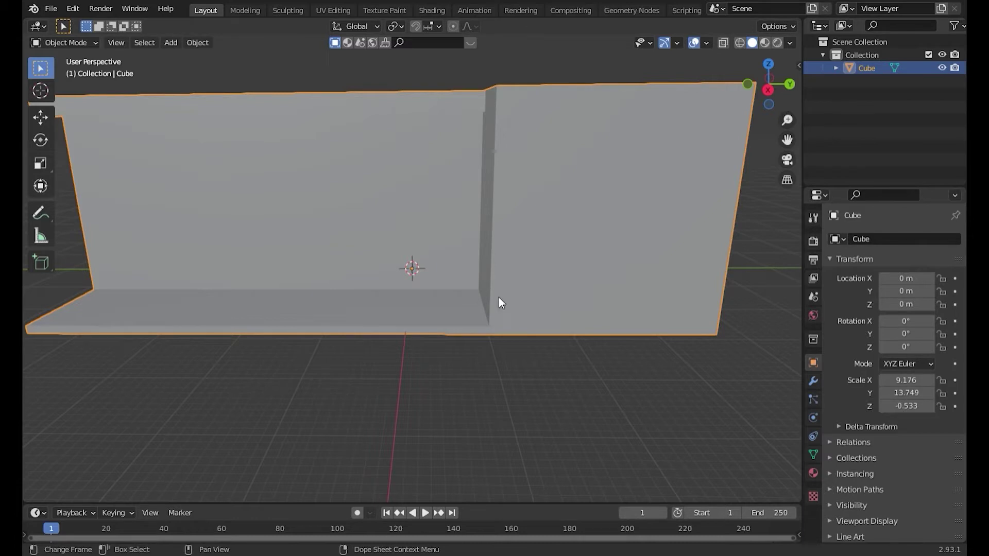
key("Tab")
key("ctrl+r")
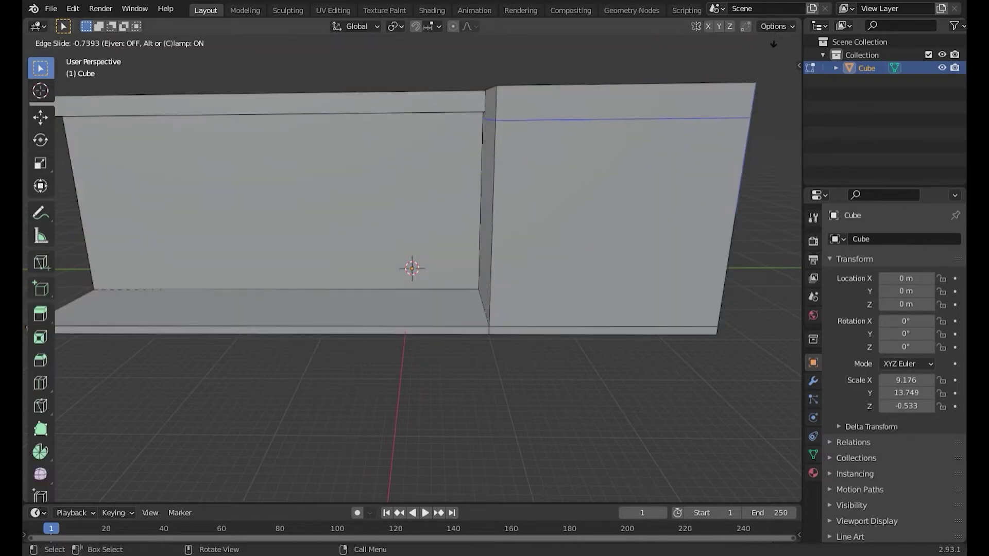
left_click(361, 323)
key("shift+a")
left_click(258, 206)
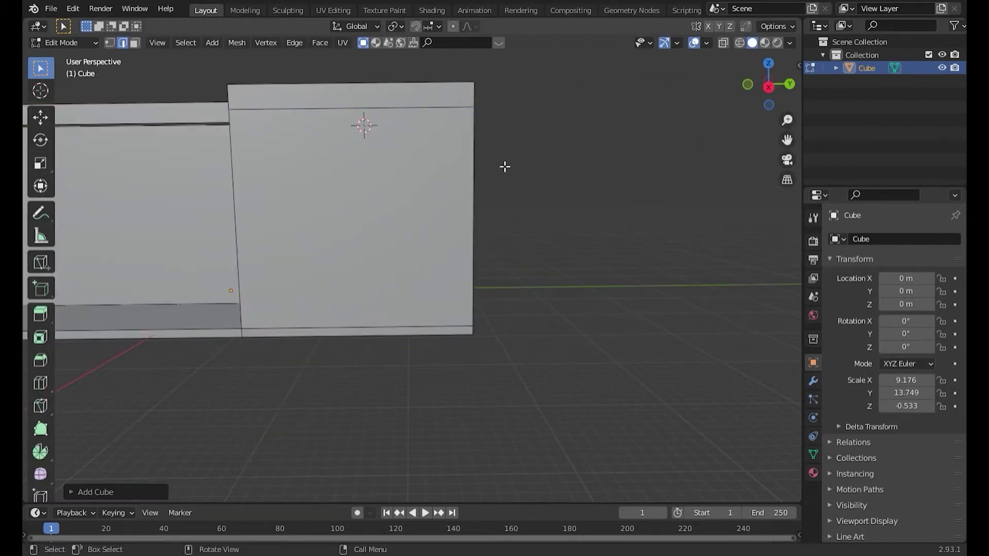
Step: Isolate the new cube in local view, flatten it on Z and narrow it on X
key("Tab")
key("KP_Divide")
key("s")
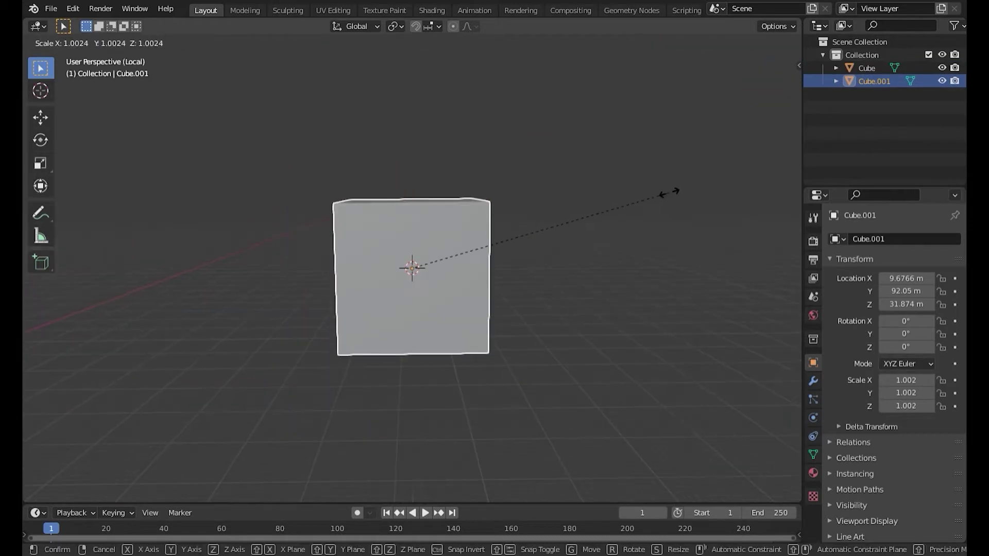
key("z")
left_click(509, 308)
key("s")
key("x")
left_click(470, 283)
Step: Stretch the cube along Y into a long bar and thicken it on Z
key("Tab")
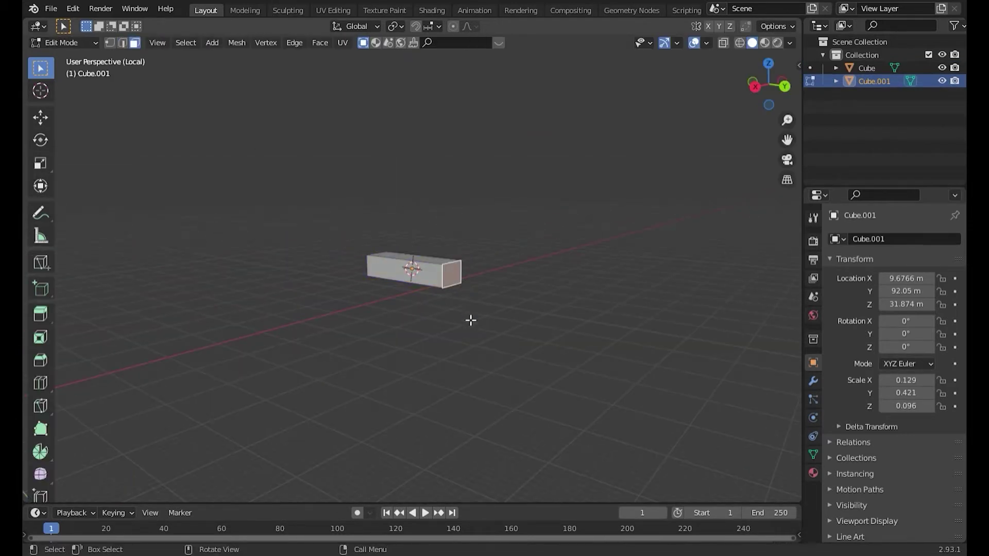
key("s")
key("y")
left_click(634, 292)
key("Tab")
key("s")
key("y")
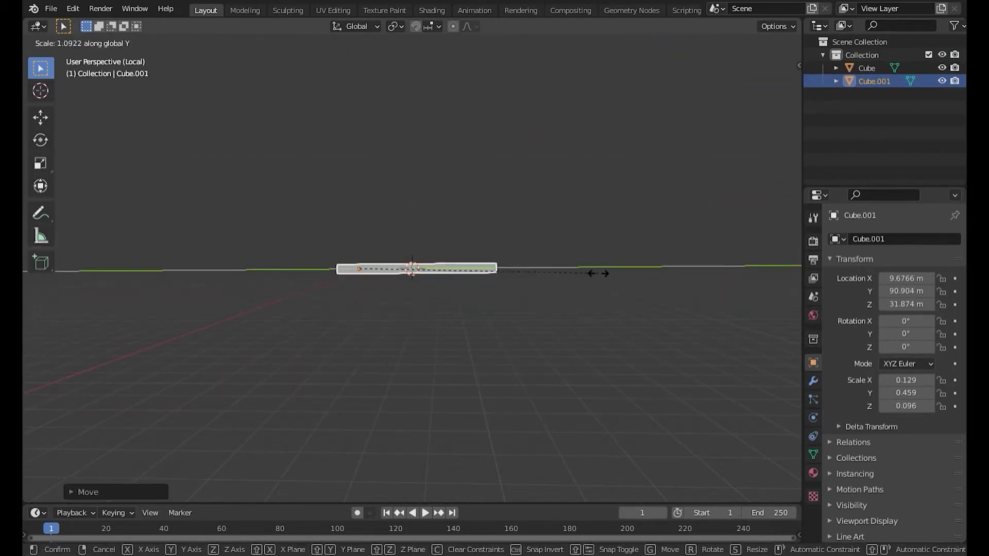
left_click(580, 306)
key("Tab")
key("Tab")
key("s")
key("z")
left_click(534, 314)
key("Tab")
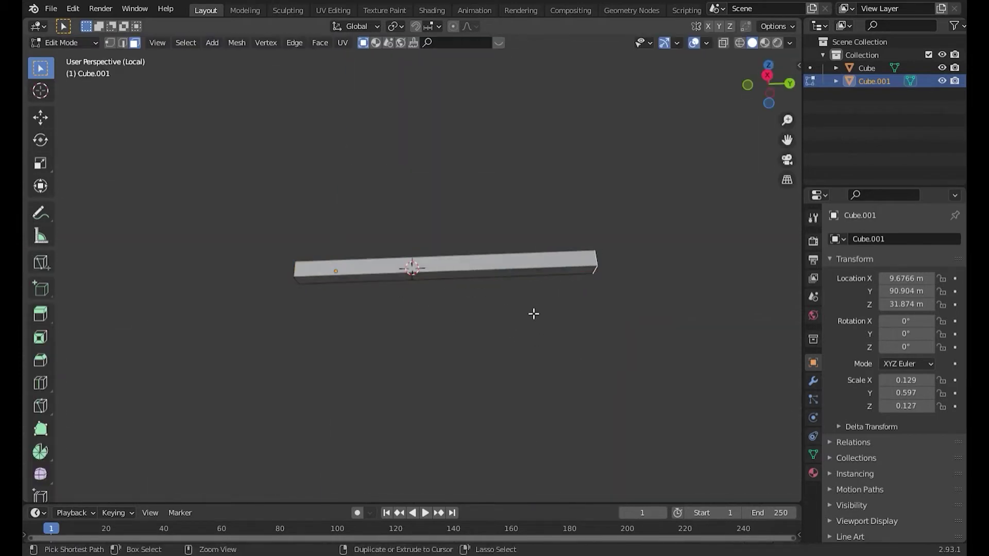
Step: Extrude the bar's end face down along Z to form a leg
key("e")
key("z")
left_click(592, 439)
scroll(592, 440, "down", 4)
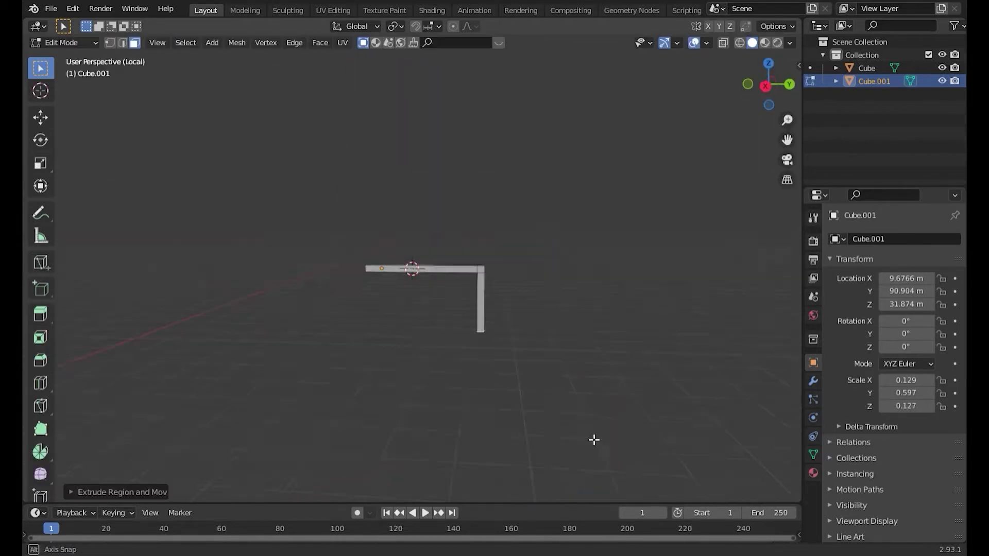
key("g")
key("z")
left_click(591, 481)
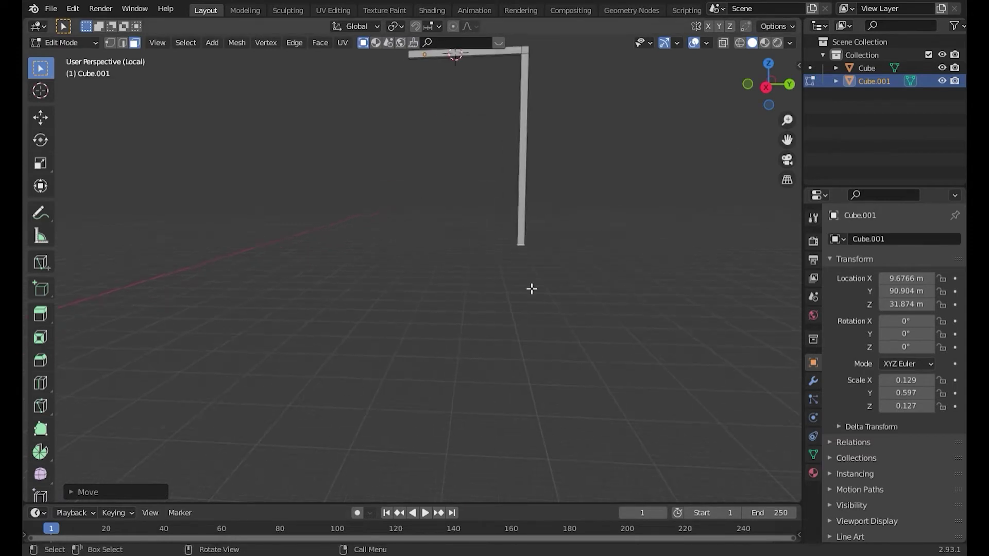
Step: Widen the frame along Y and slide an edge loop along it
key("Tab")
key("s")
key("y")
left_click(602, 224)
key("Tab")
key("g")
key("g")
scroll(413, 253, "down", 5)
middle_click_drag(316, 275, 409, 247)
key("ctrl+e")
left_click(364, 236)
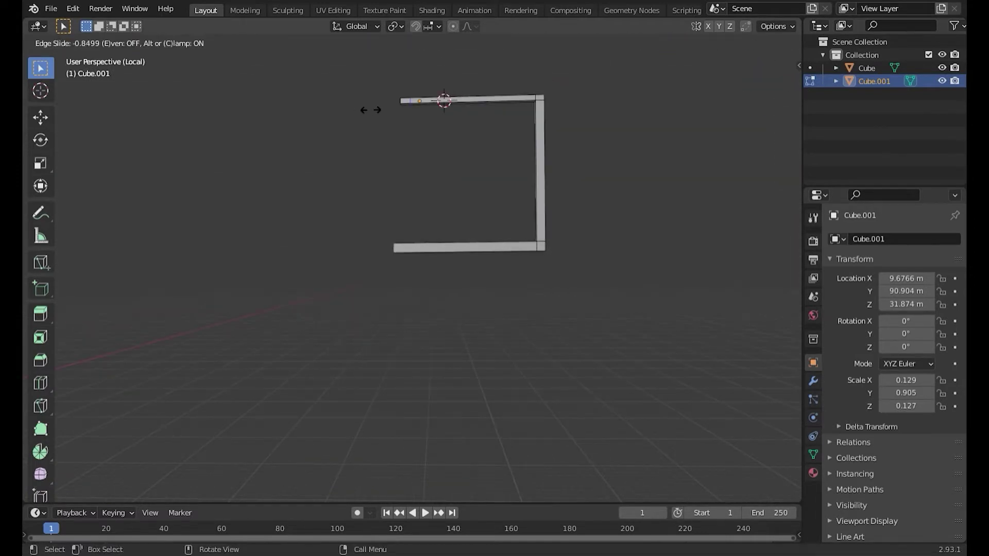
Step: Move the frame's selected end along Y
middle_click_drag(395, 115, 400, 161)
key("g")
key("y")
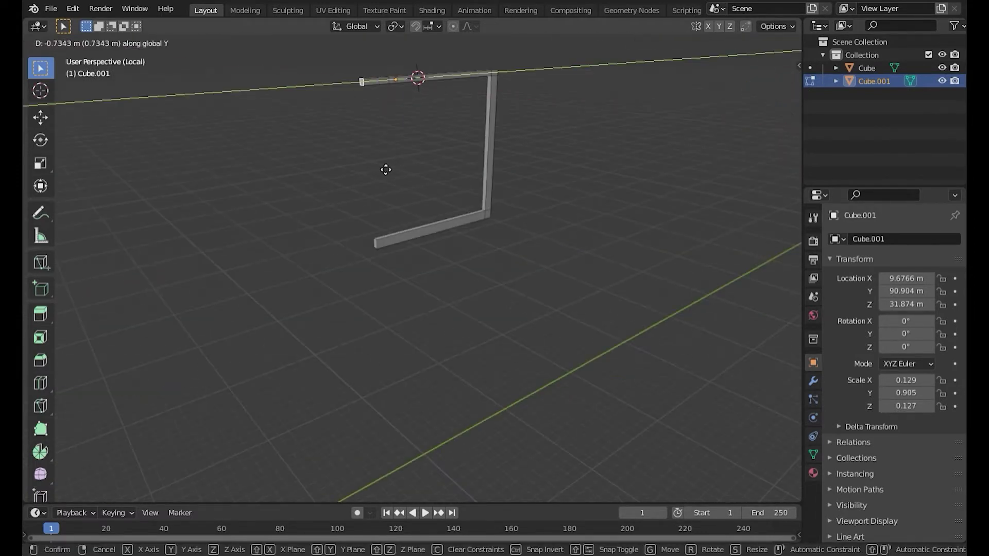
left_click(387, 168)
key("Tab")
key("Tab")
middle_click_drag(336, 358, 426, 328)
scroll(426, 328, "up", 2)
Step: Add a cross loop near the bar's left end
key("g")
key("g")
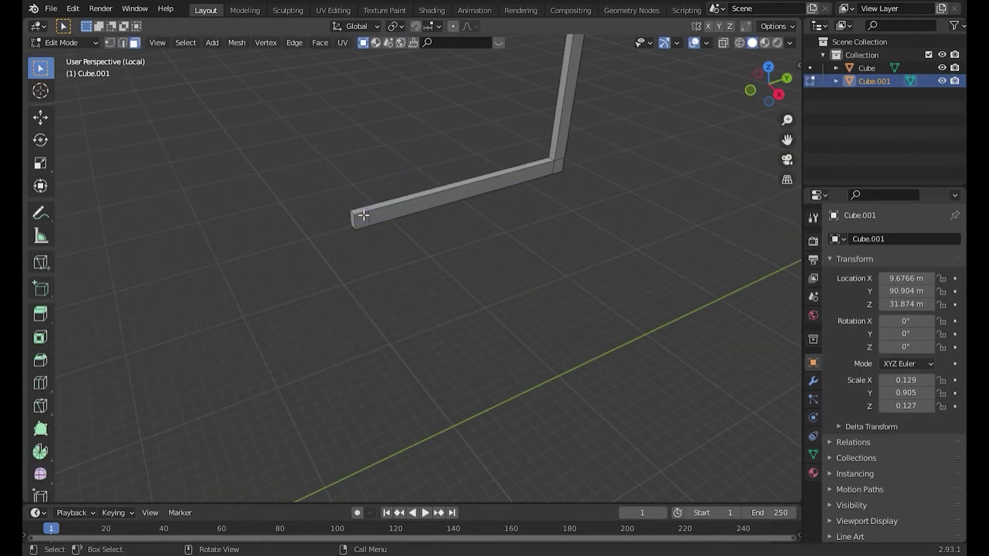
middle_click_drag(368, 216, 393, 150)
scroll(354, 214, "up", 2)
scroll(426, 306, "up", 3)
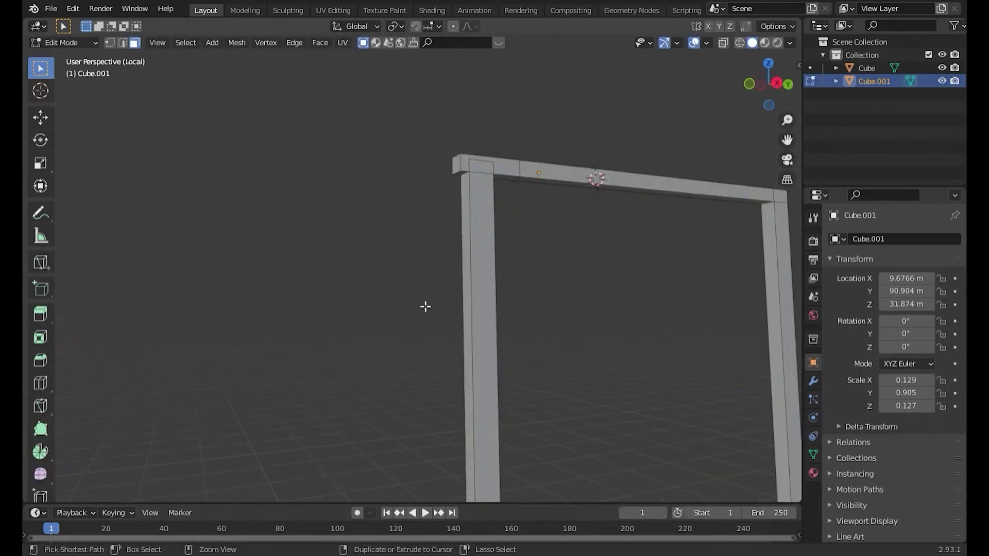
left_click(477, 163)
left_click(477, 163)
Step: Switch to vertex selection and try a Y move on the frame, then cancel it
scroll(656, 185, "down", 3)
scroll(527, 132, "up", 4)
mouse_move(656, 185)
middle_mouse_down()
mouse_move(527, 132)
mouse_move(512, 227)
middle_mouse_up()
key("1")
mouse_move(412, 227)
middle_mouse_down()
mouse_move(577, 247)
mouse_move(390, 189)
middle_mouse_up()
key("g")
key("y")
key("Escape")
Step: Exit local view to show the whole scene and select the building object
key("Tab")
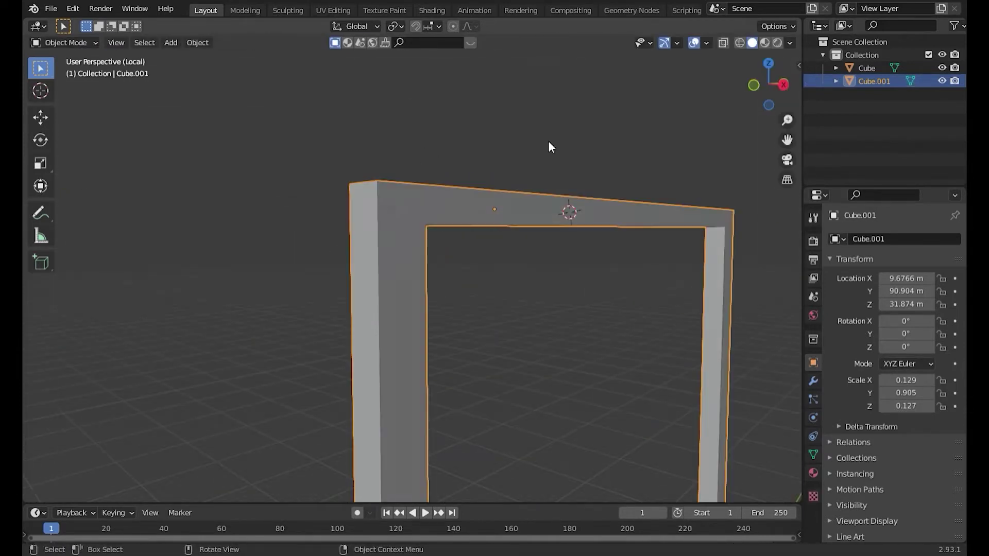
key("KP_Divide")
left_click(394, 258)
scroll(394, 258, "up", 3)
key("Tab")
key("Tab")
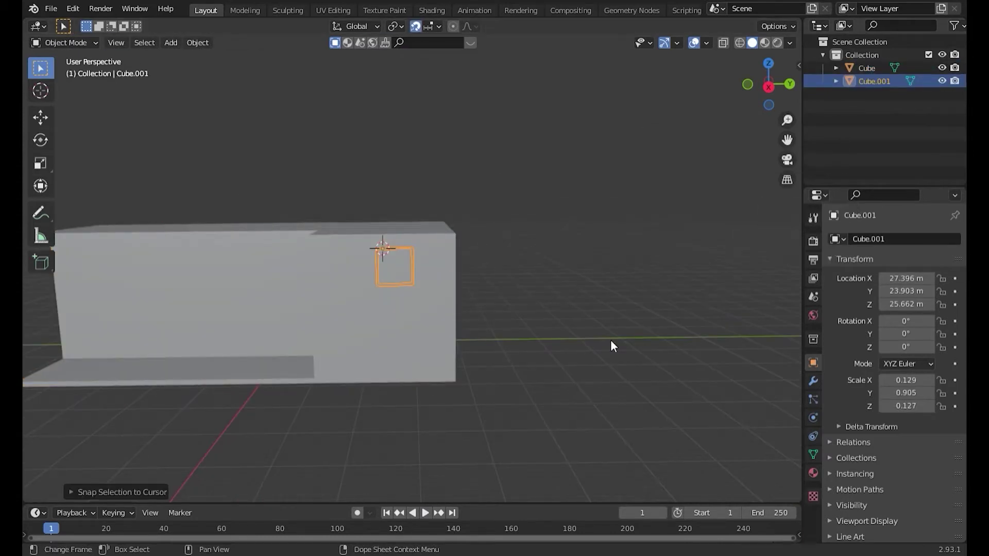
Step: Move the window frame 5 along Y and 3 down along Z
key("g")
key("y")
key("5")
key("Return")
key("g")
key("z")
key("minus")
key("3")
key("Return")
Step: Lower the frame a further 5 units along Z
scroll(396, 431, "up", 4)
scroll(395, 428, "down", 4)
key("g")
key("z")
key("minus")
key("5")
key("Return")
Step: Enter Edit Mode on the frame and inspect it in local view
mouse_move(432, 427)
middle_mouse_down()
mouse_move(426, 366)
mouse_move(398, 316)
middle_mouse_up()
key("Tab")
scroll(510, 184, "up", 4)
middle_click_drag(510, 183, 475, 175)
mouse_move(443, 133)
middle_mouse_down()
mouse_move(625, 271)
mouse_move(402, 395)
middle_mouse_up()
middle_click_drag(244, 413, 97, 257)
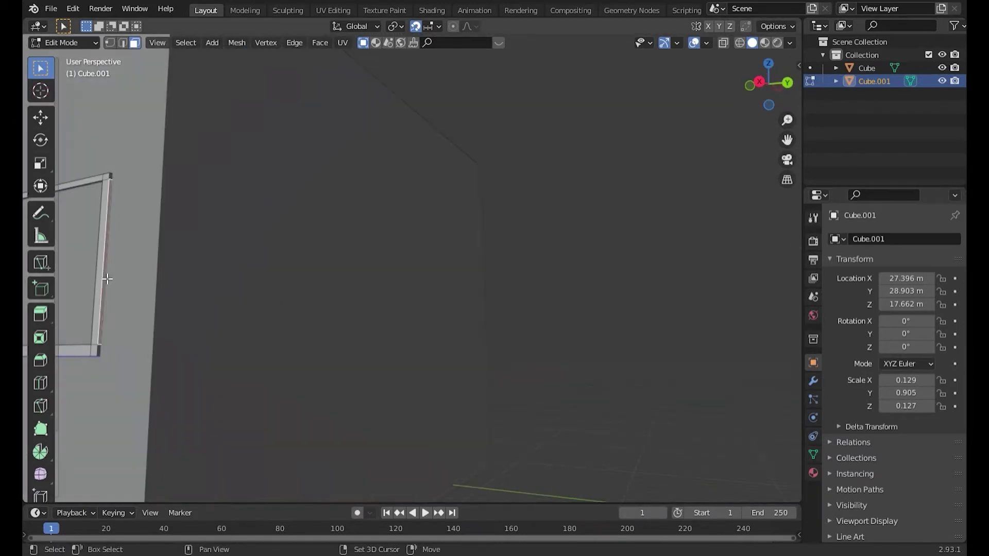
key("KP_Divide")
mouse_move(458, 305)
middle_mouse_down()
mouse_move(487, 257)
mouse_move(414, 90)
mouse_move(448, 216)
mouse_move(375, 235)
middle_mouse_up()
key("KP_Divide")
Step: Thicken the frame with Alt+S and extrude it outward for depth
key("alt+s")
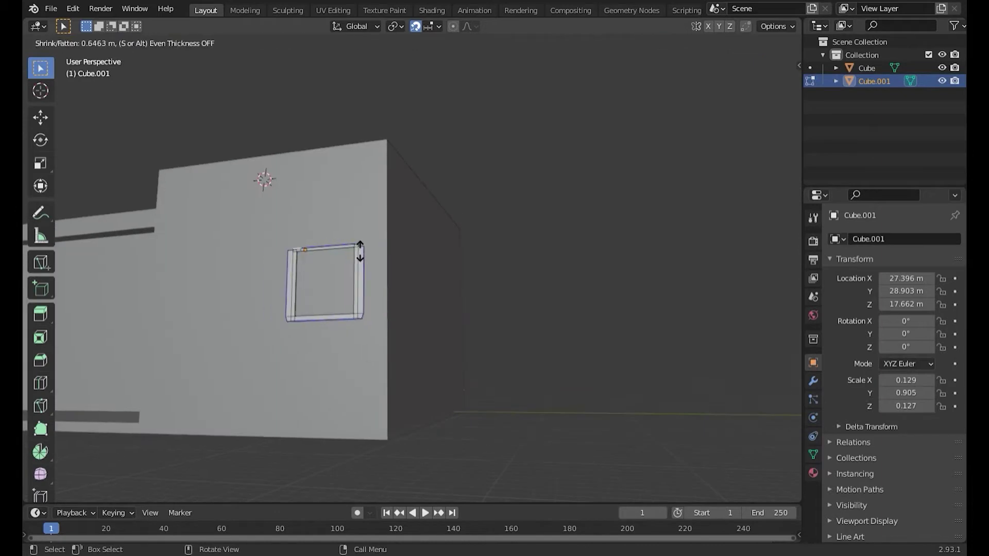
left_click(360, 251)
scroll(383, 343, "up", 3)
scroll(198, 249, "up", 3)
key("e")
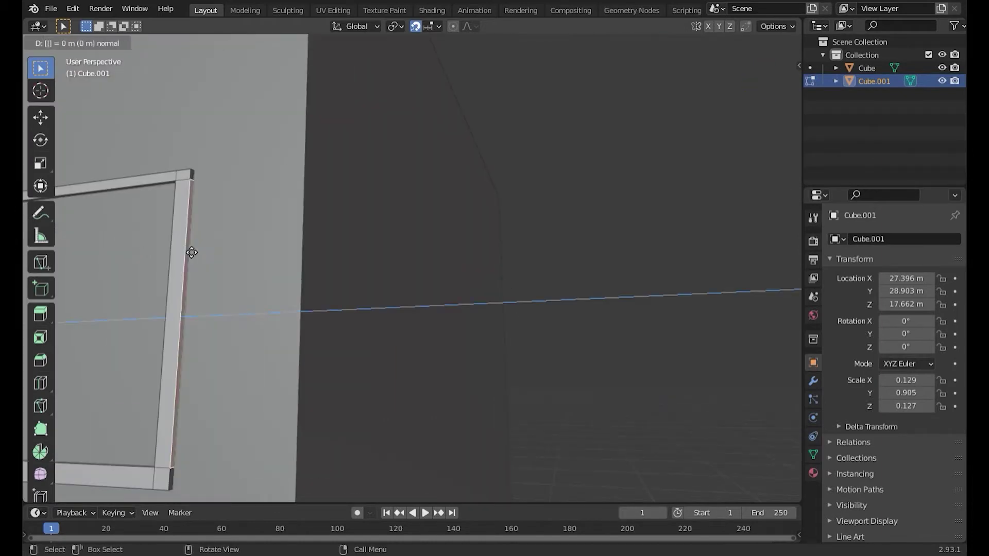
left_click(191, 253)
scroll(161, 207, "down", 3)
scroll(302, 389, "up", 3)
scroll(294, 368, "up", 1)
mouse_move(293, 368)
middle_mouse_down("shift")
mouse_move(214, 389)
mouse_move(584, 367)
middle_mouse_up("shift")
middle_click_drag(325, 375, 368, 358)
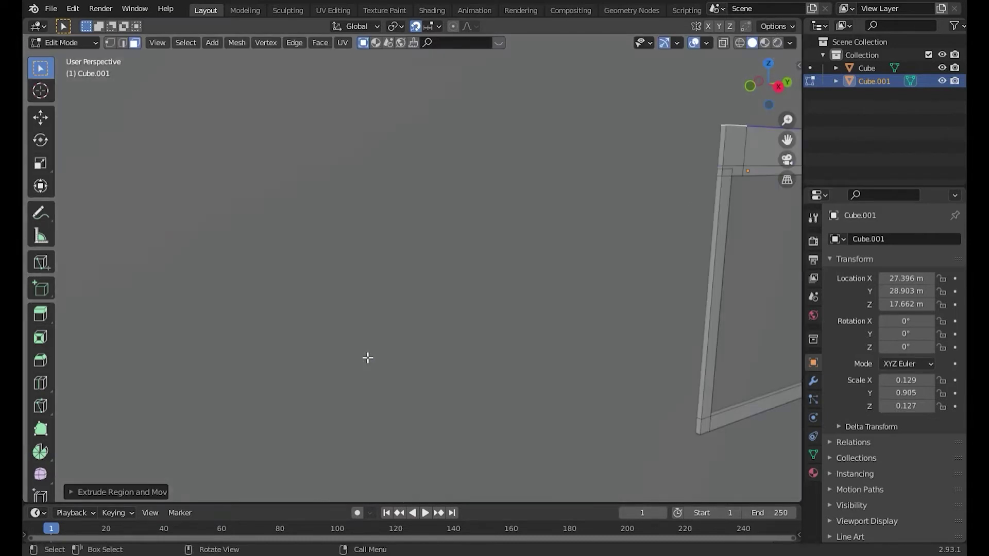
middle_click_drag(466, 391, 503, 154)
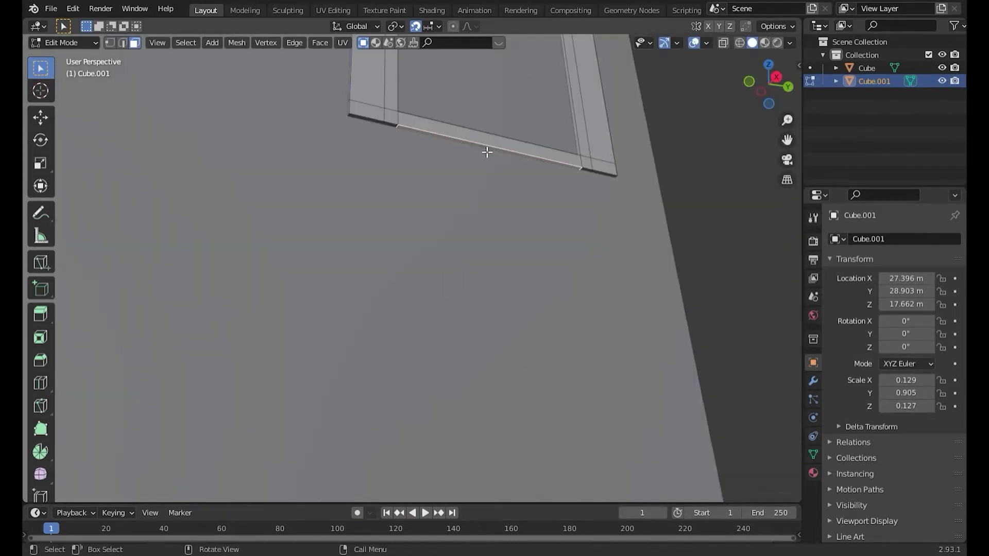
Step: Scale the whole frame taller along Z
key("Tab")
scroll(591, 176, "down", 5)
key("s")
key("z")
left_click(377, 326)
scroll(377, 327, "down", 5)
Step: Box-select part of the frame's mesh after checking it in local view
key("Tab")
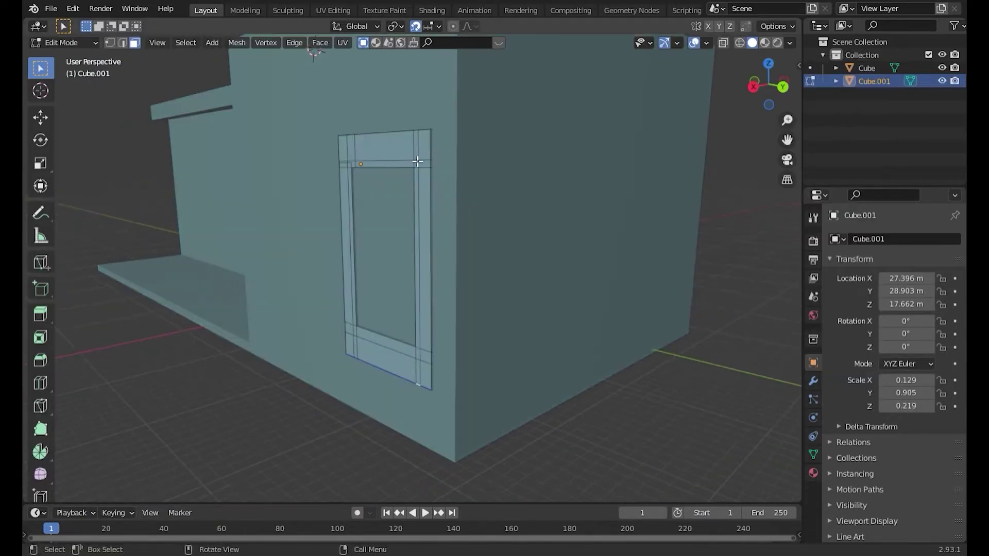
key("KP_Divide")
mouse_move(417, 161)
middle_mouse_down()
mouse_move(328, 170)
mouse_move(334, 238)
middle_mouse_up()
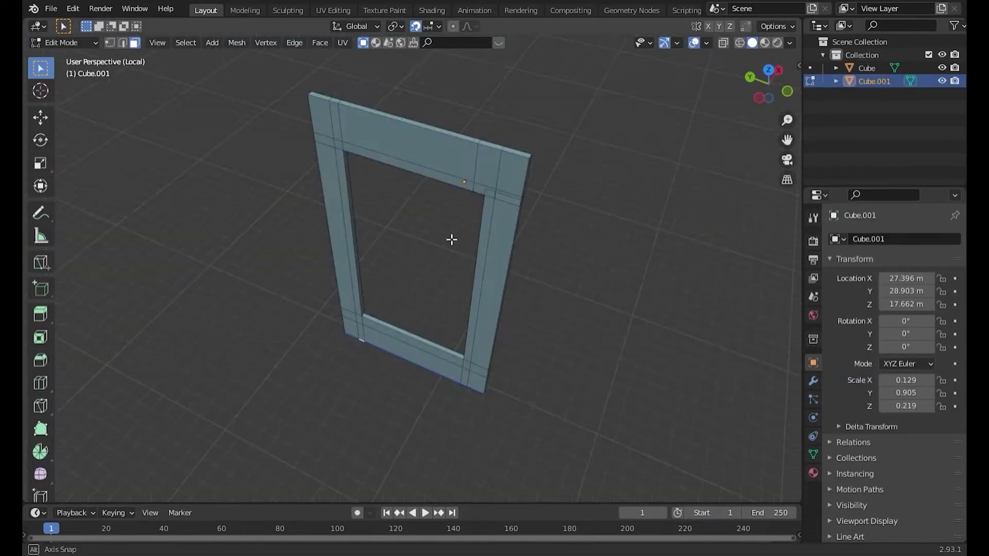
key("KP_Divide")
left_click_drag(574, 132, 428, 363)
mouse_move(428, 363)
middle_mouse_down()
mouse_move(334, 280)
mouse_move(361, 289)
middle_mouse_up()
key("Tab")
Step: Widen the frame along Y, then move it 2 m back on Y and 1 m down
key("s")
key("y")
left_click(592, 311)
type("gy-2")
key("Return")
type("gz-1")
key("Return")
Step: Resize the frame and shift it 1 m along Y
key("s")
left_click(740, 295)
type("gy1")
key("Return")
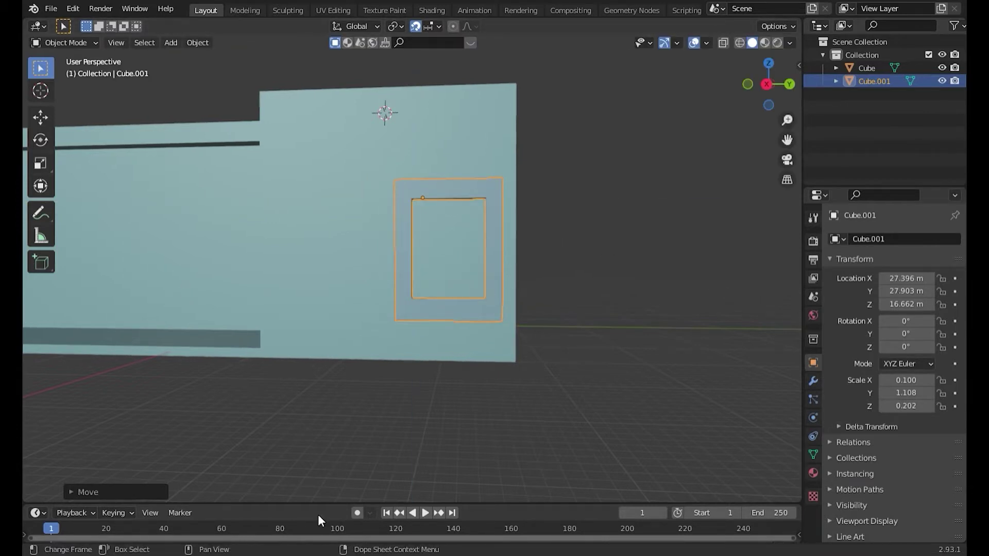
Step: Select the main wall and start a loop cut across its mesh
left_click(349, 268)
key("Tab")
key("ctrl+r")
Step: Place the vertical edge loop on the wall and slide it into position
left_click(386, 221)
key("g")
key("g")
left_click(397, 230)
key("Tab")
key("Tab")
key("Tab")
Step: Add a cube, scale it along X, rotate it 90° on X and lower it 5 m
key("shift+a")
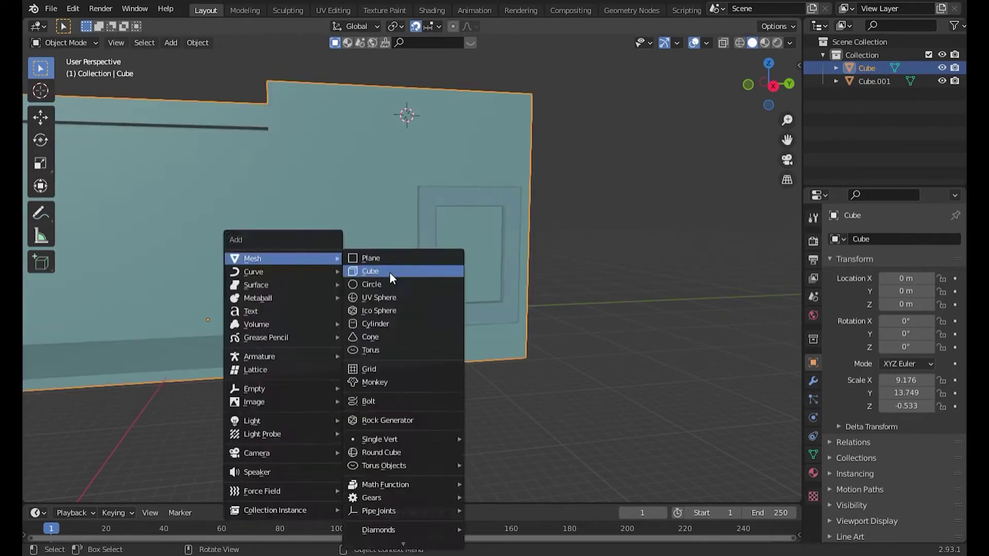
left_click(389, 272)
key("s")
key("x")
left_click(463, 160)
key("r")
key("x")
key("9")
key("0")
key("Return")
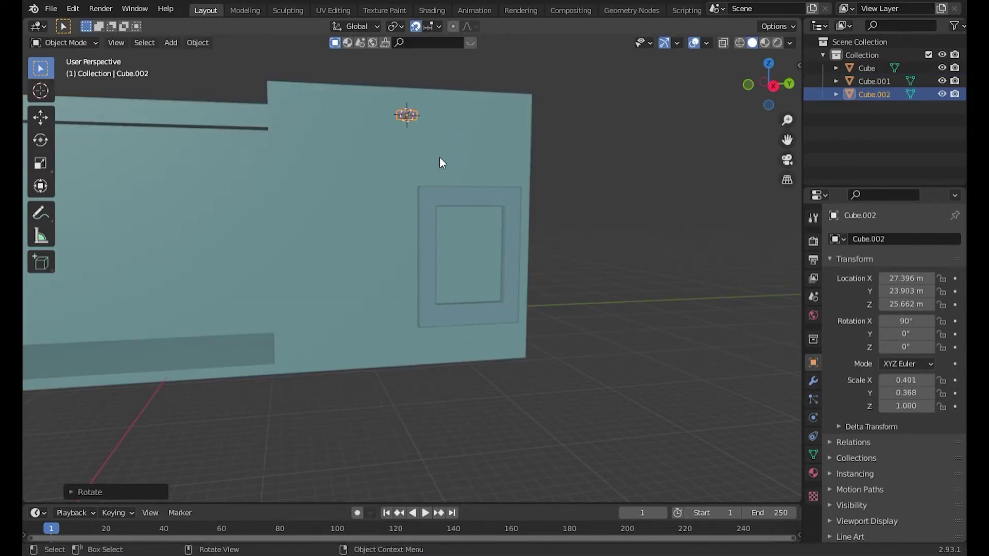
type("gz-5")
key("Return")
Step: Select the wall's front faces and turn on proportional editing
right_click(459, 217)
scroll(461, 199, "down", 5)
left_click(462, 199)
key("Tab")
middle_click_drag(461, 199, 375, 375)
left_click(458, 333, "shift")
key("o")
key("g")
key("y")
left_click(503, 342)
middle_click_drag(503, 342, 466, 323)
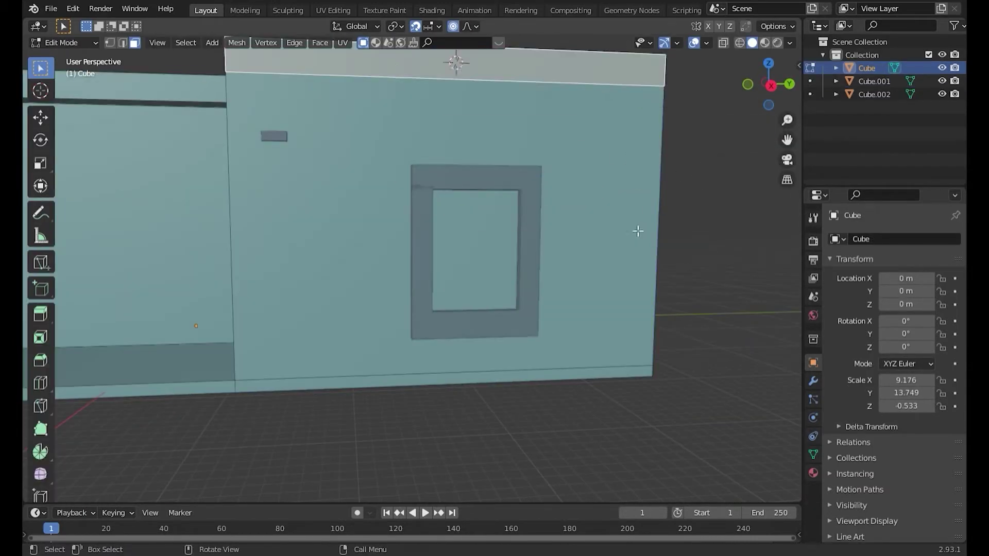
Step: Lower the original window frame by 5 m
key("Tab")
left_click(534, 147)
type("gz-5")
key("Return")
Step: Stretch the small cube's bar along X in Edit Mode
left_click(273, 136)
key("Tab")
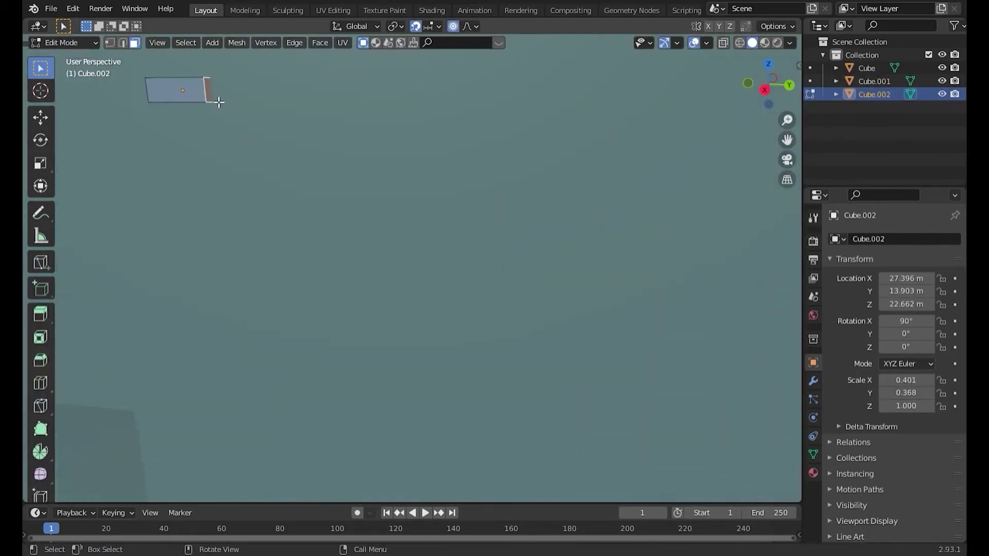
key("g")
mouse_move(319, 141)
middle_mouse_down()
mouse_move(409, 254)
mouse_move(453, 259)
middle_mouse_up()
key("Escape")
key("g")
key("x")
left_click(449, 185)
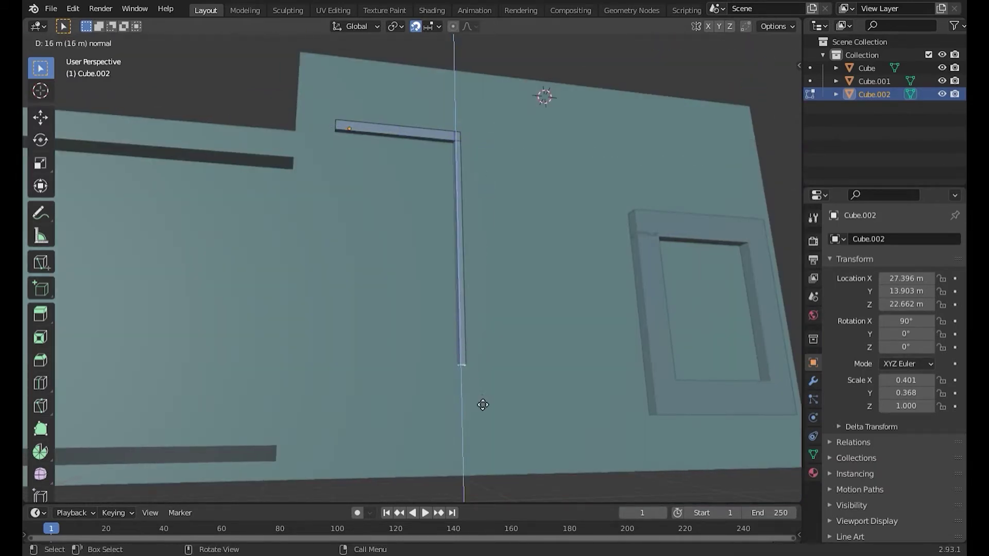
left_click(483, 376)
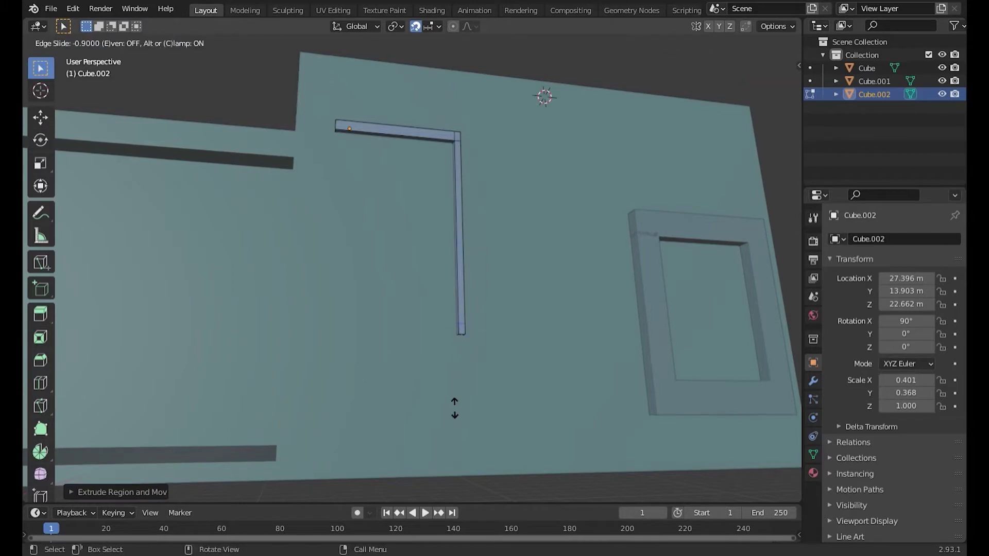
Step: Adjust the bar's end edges and extrude a new segment from its bottom
key("g")
key("g")
left_click(501, 374)
scroll(501, 374, "up", 2)
key("g")
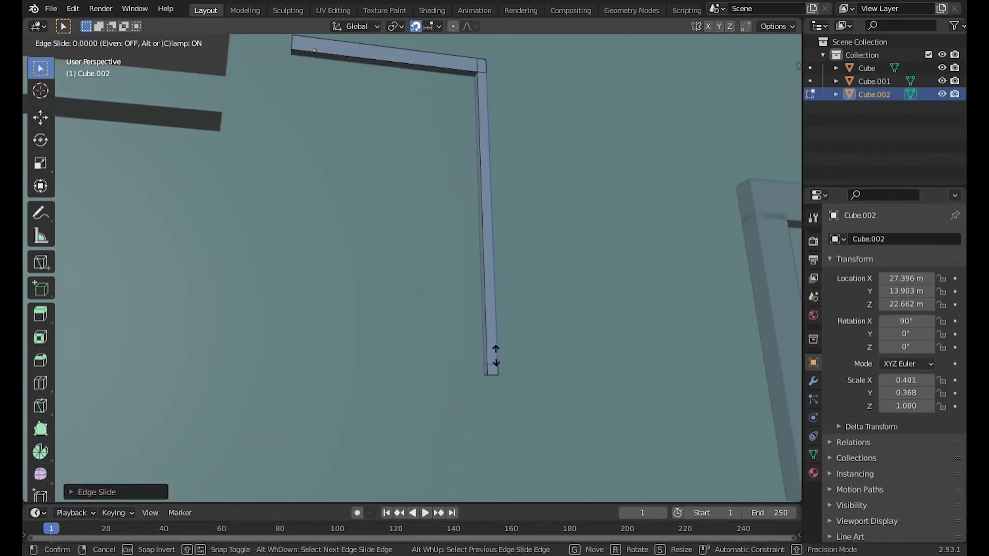
key("Escape")
scroll(486, 375, "down", 2)
key("e")
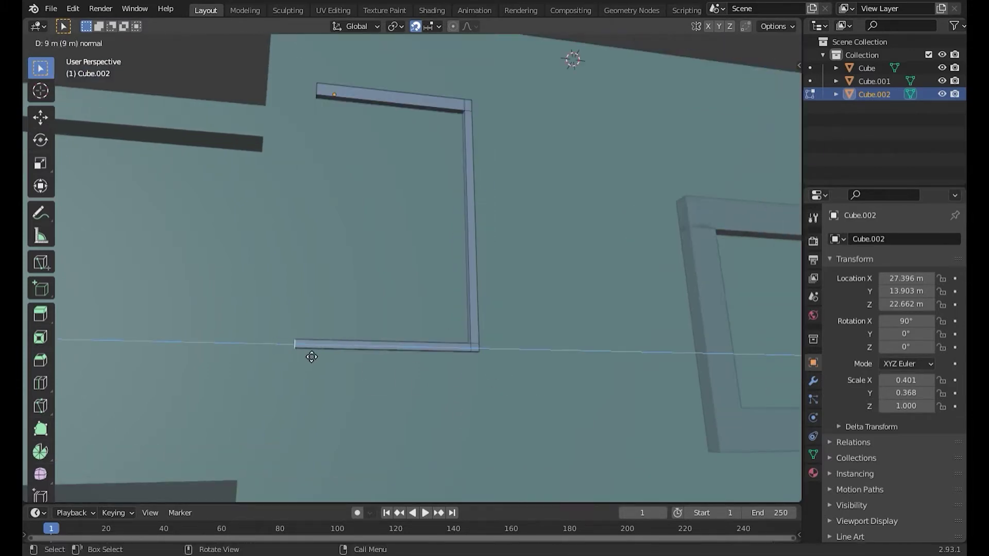
left_click(311, 357)
Step: Slide the top bar's edges and extrude down from the frame's top-left end
key("o")
key("g")
key("Escape")
scroll(472, 375, "up", 2)
key("g")
key("g")
key("Escape")
key("e")
scroll(478, 300, "up", 3)
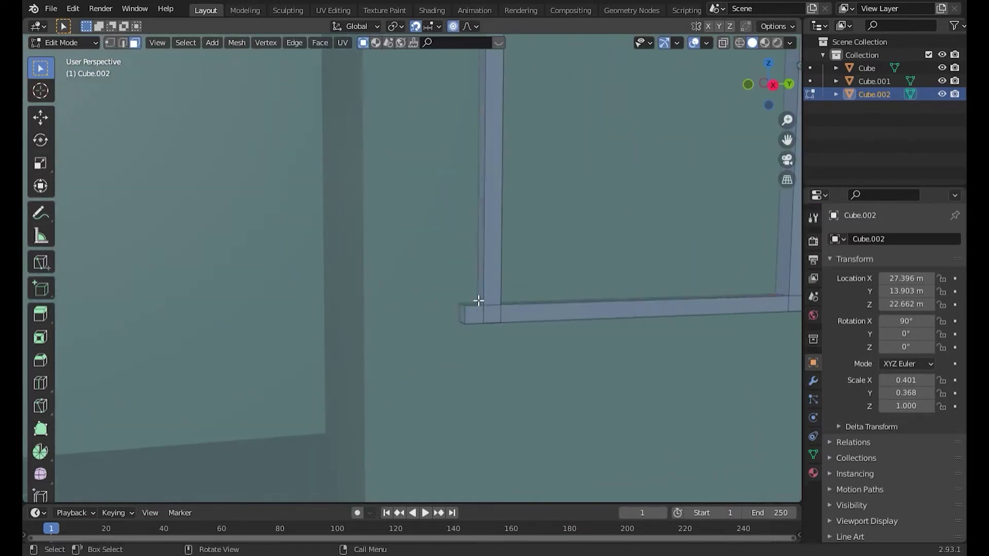
Step: Switch to face select and pick the frame's two open end faces
middle_click_drag(473, 307, 394, 316)
key("3")
middle_click_drag(480, 329, 491, 315)
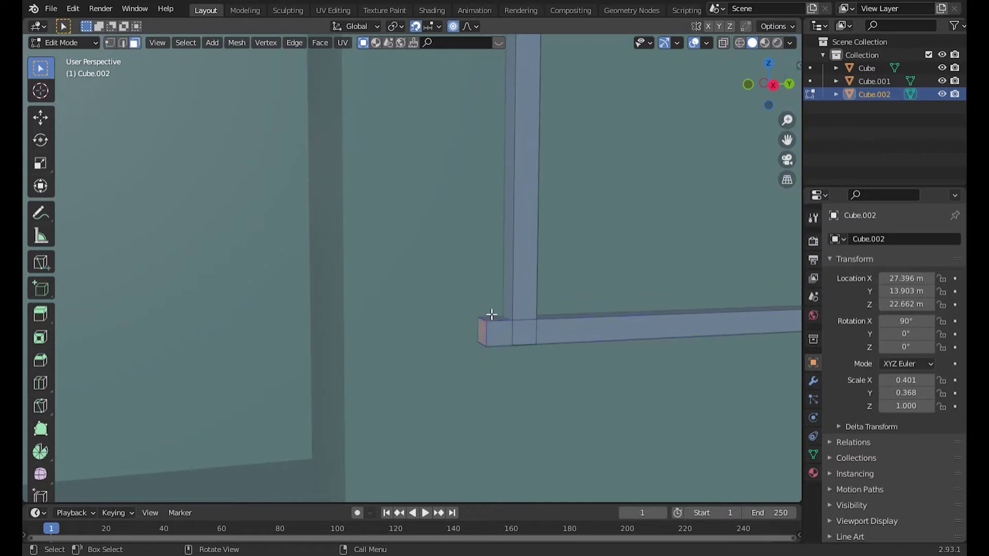
left_click(531, 306)
left_click(342, 354)
mouse_move(471, 338)
middle_mouse_down()
mouse_move(502, 310)
mouse_move(380, 105)
middle_mouse_up()
scroll(428, 294, "down", 5)
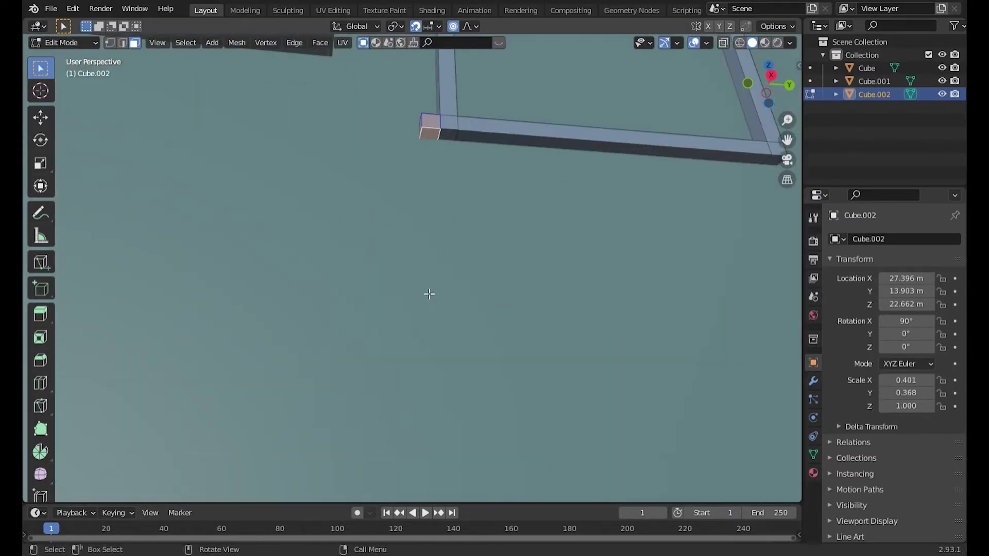
Step: Exit Edit Mode, deselect everything and view the whole building
key("Tab")
key("Tab")
scroll(490, 325, "up", 3)
scroll(489, 322, "down", 3)
key("Tab")
key("alt+a")
scroll(489, 328, "down", 5)
mouse_move(490, 328)
middle_mouse_down()
mouse_move(265, 252)
mouse_move(288, 512)
middle_mouse_up()
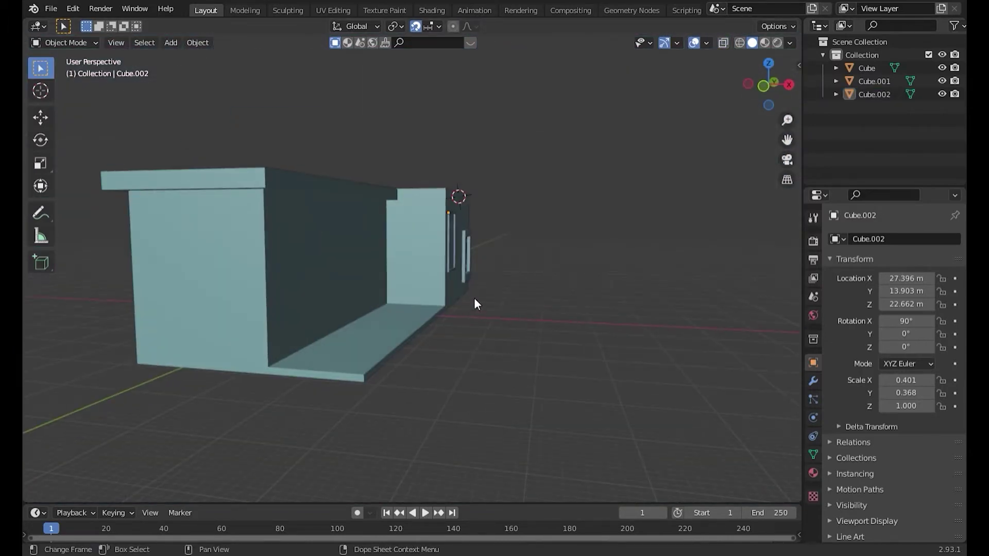
Step: Lower the building's bottom faces along Z to extend its base downward
left_click(360, 356)
mouse_move(360, 355)
middle_mouse_down()
mouse_move(342, 333)
mouse_move(374, 317)
mouse_move(382, 359)
middle_mouse_up()
key("Tab")
left_click(374, 317)
key("g")
key("z")
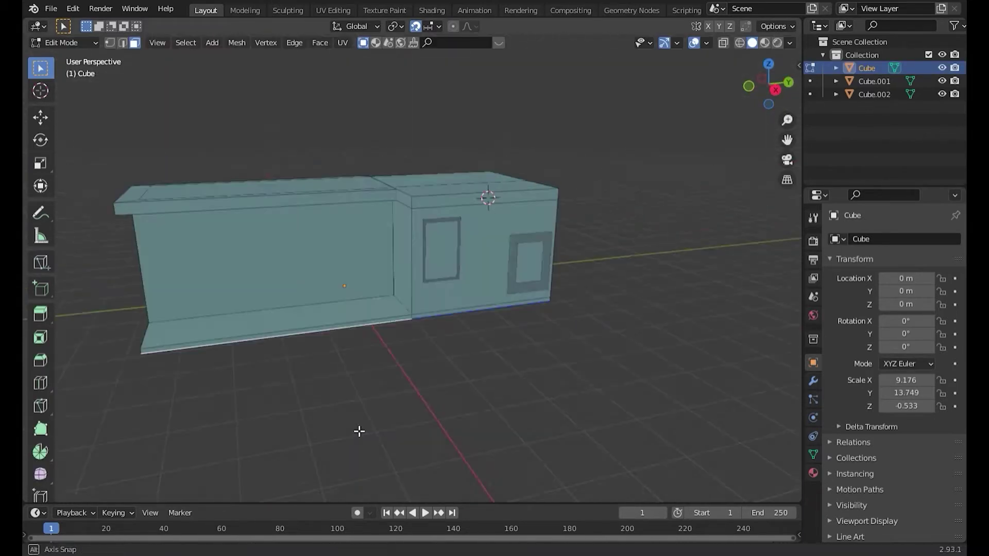
left_click(370, 480)
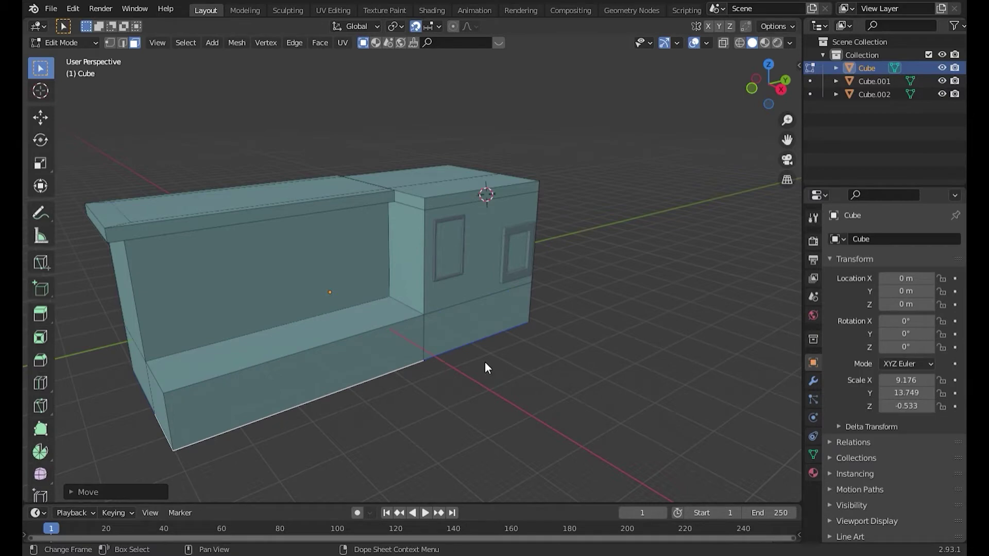
middle_click_drag(392, 330, 465, 269)
left_click(539, 326, "shift")
left_click(642, 170)
key("Tab")
Step: Shorten the tall frame vertically into a door frame and raise it along Z
mouse_move(642, 170)
middle_mouse_down()
mouse_move(486, 278)
mouse_move(555, 258)
middle_mouse_up()
left_click(554, 258)
left_click(446, 257)
key("s")
key("z")
left_click(123, 509)
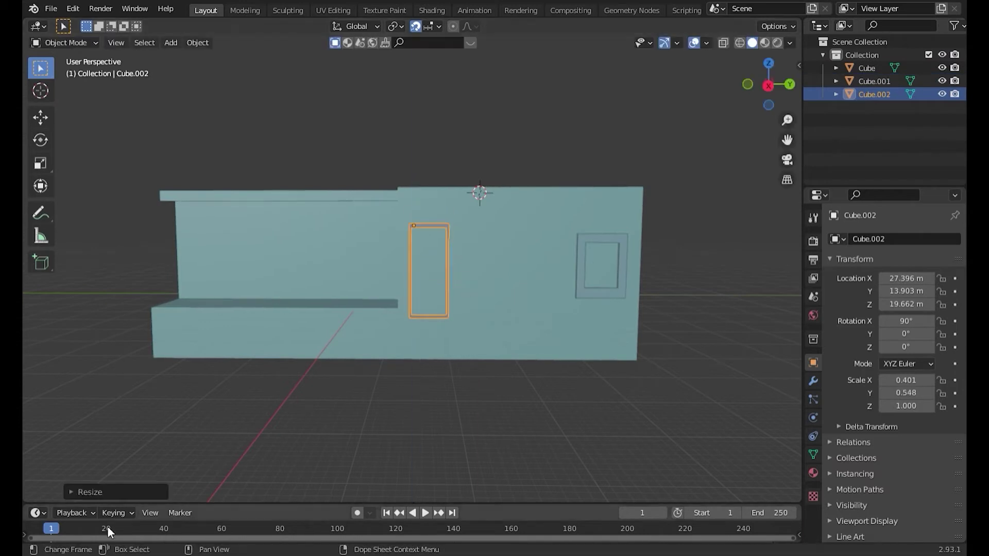
key("s")
key("z")
left_click(389, 282)
key("g")
key("z")
left_click(372, 311)
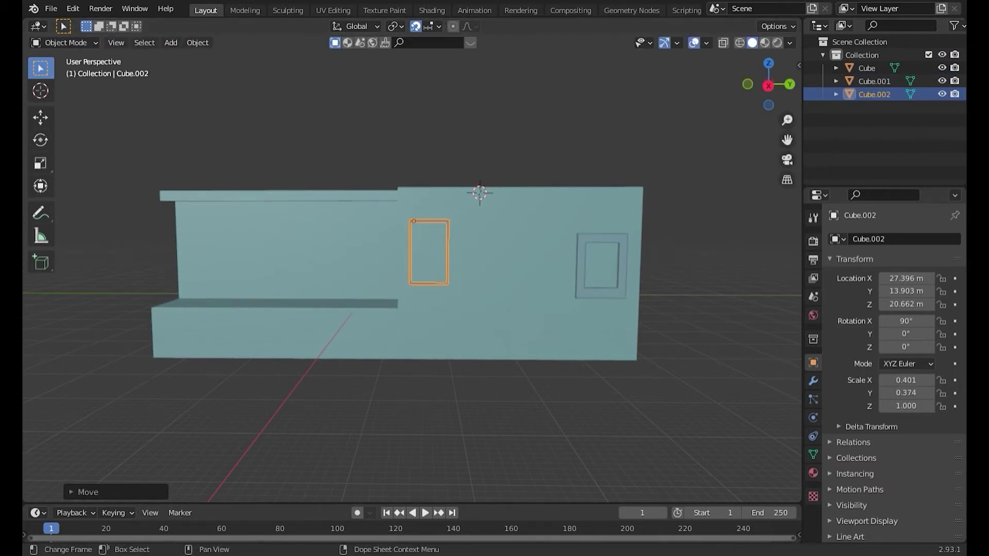
Step: Rescale the door frame along the Y axis
left_click(325, 325)
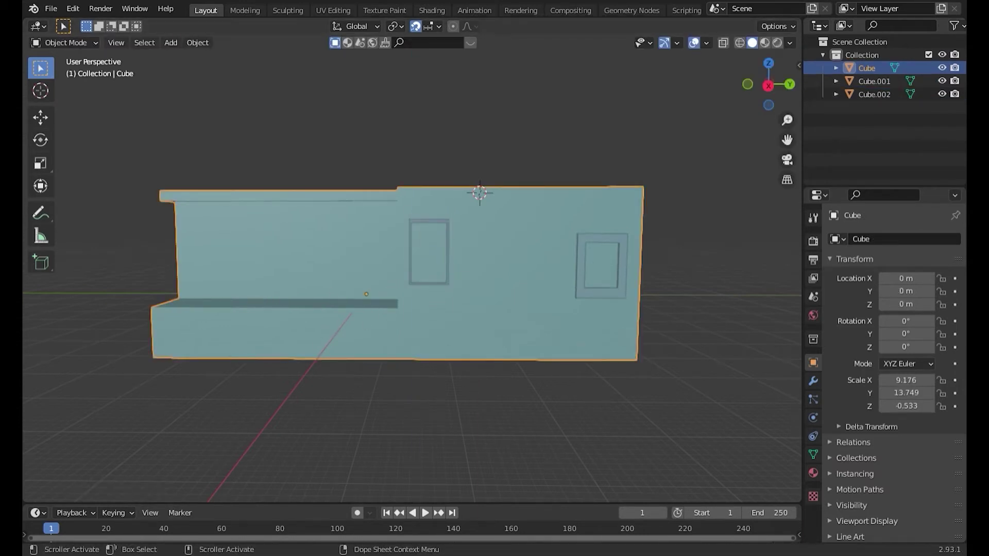
middle_click_drag(360, 360, 409, 360)
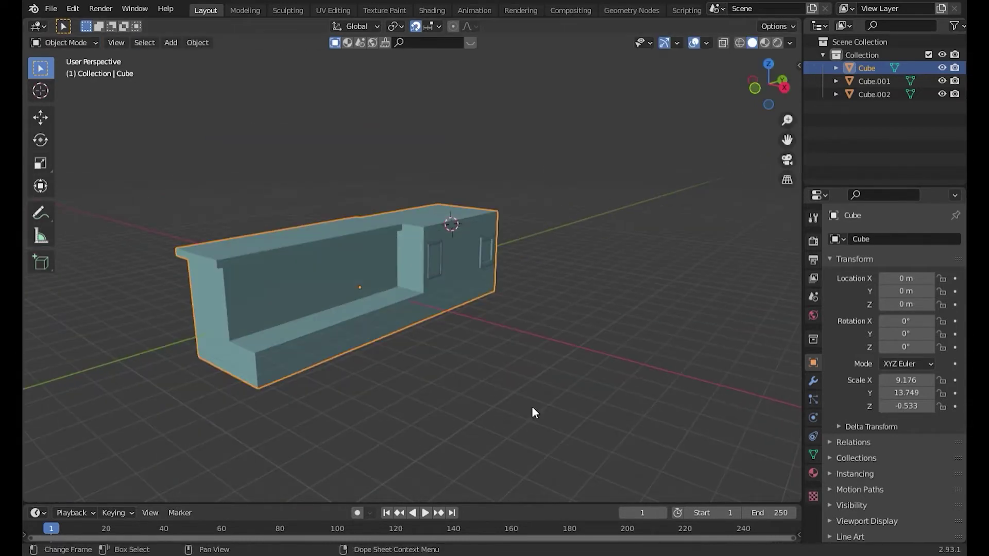
middle_click_drag(531, 406, 613, 286)
left_click(385, 266)
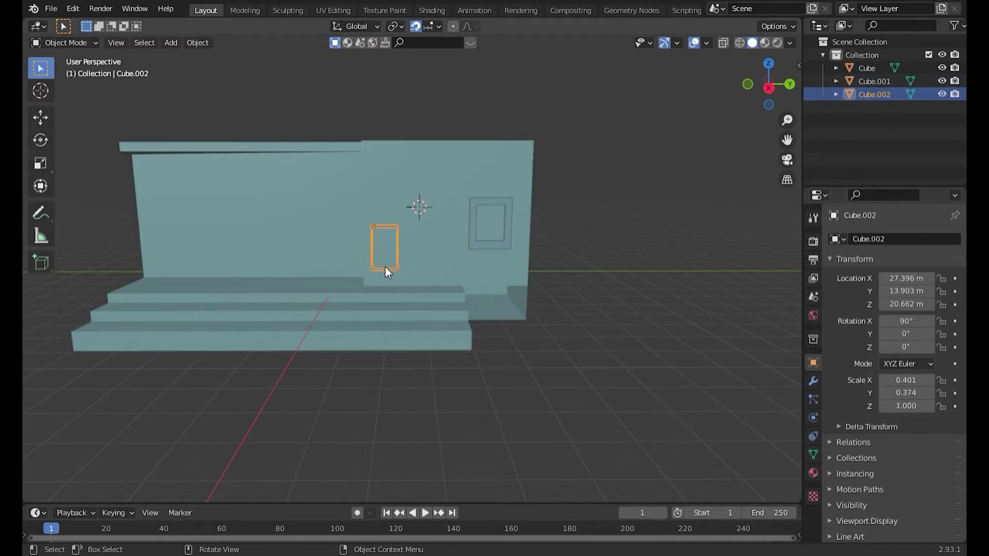
key("s")
key("y")
left_click(453, 227)
Step: Raise the door frame higher on the wall along Z, after cancelling a Y move
key("g")
key("y")
right_click(484, 276)
left_click(489, 242)
left_click(407, 222)
key("g")
key("z")
left_click(360, 216)
Step: Enter mesh editing on the building and cancel a trial proportional move
mouse_move(303, 212)
middle_mouse_down()
mouse_move(330, 212)
mouse_move(271, 346)
mouse_move(419, 342)
mouse_move(421, 300)
middle_mouse_up()
left_click(353, 219)
key("Tab")
key("g")
right_click(421, 300)
key("b")
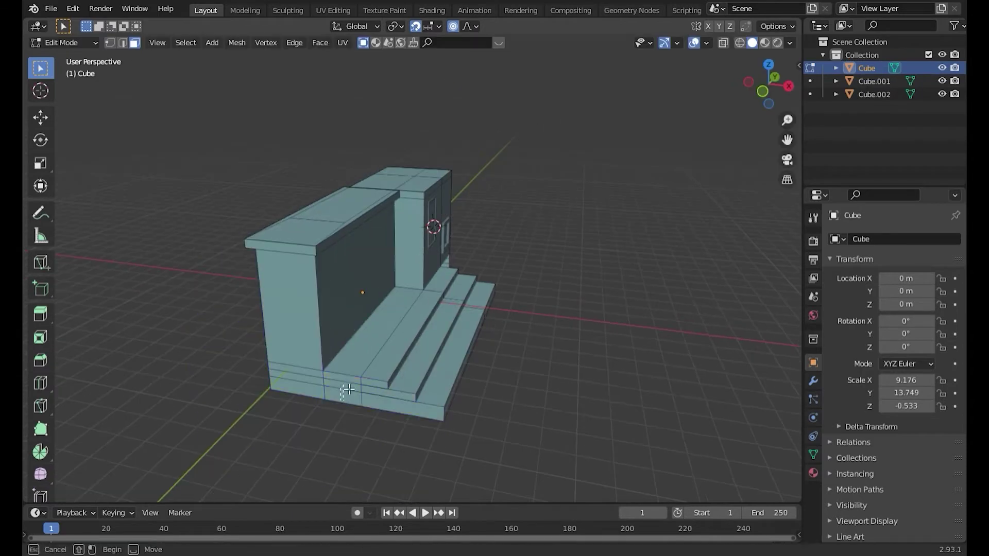
Step: Cut a vertical and a horizontal edge loop across the long front wall
left_click(364, 327)
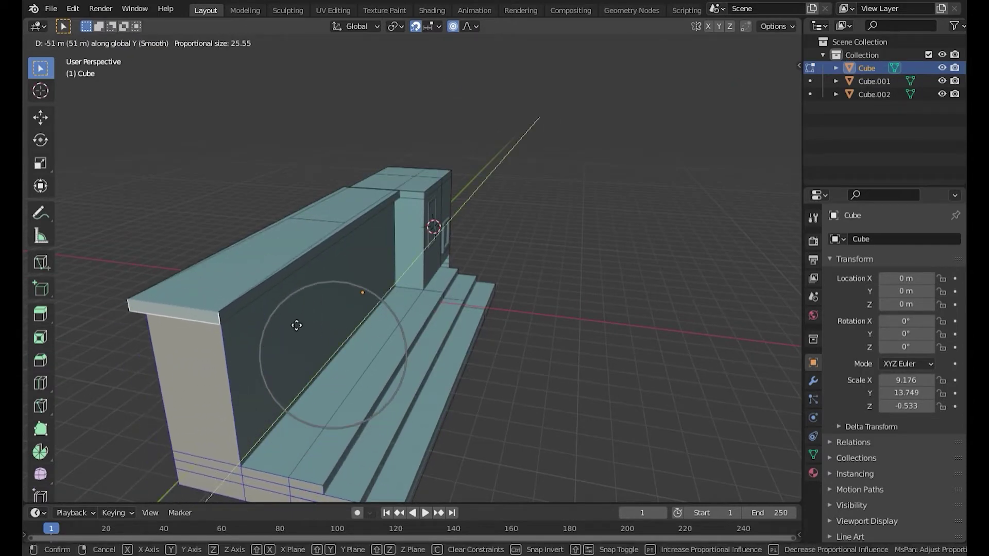
middle_click_drag(300, 324, 284, 269)
key("ctrl+r")
left_click(233, 395)
right_click(177, 480)
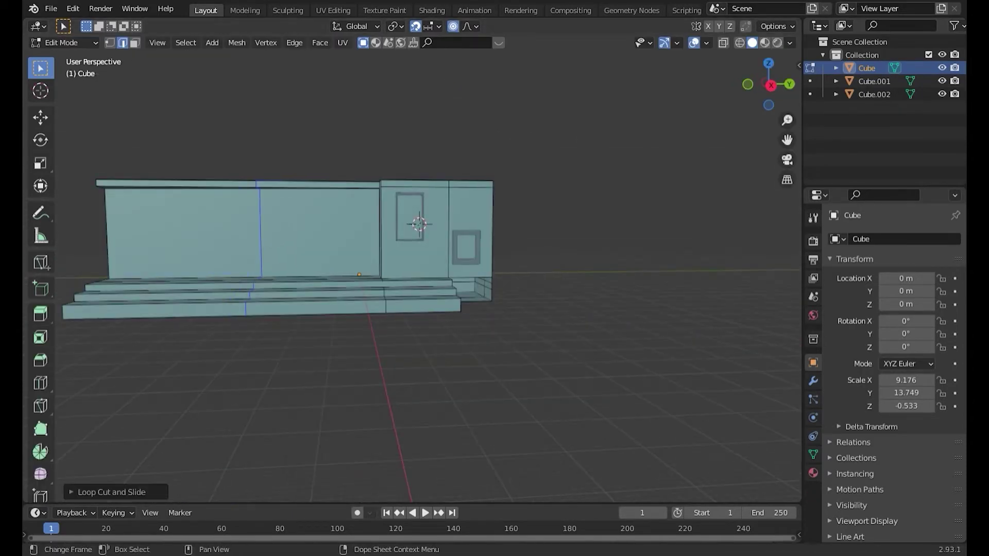
left_click(374, 214)
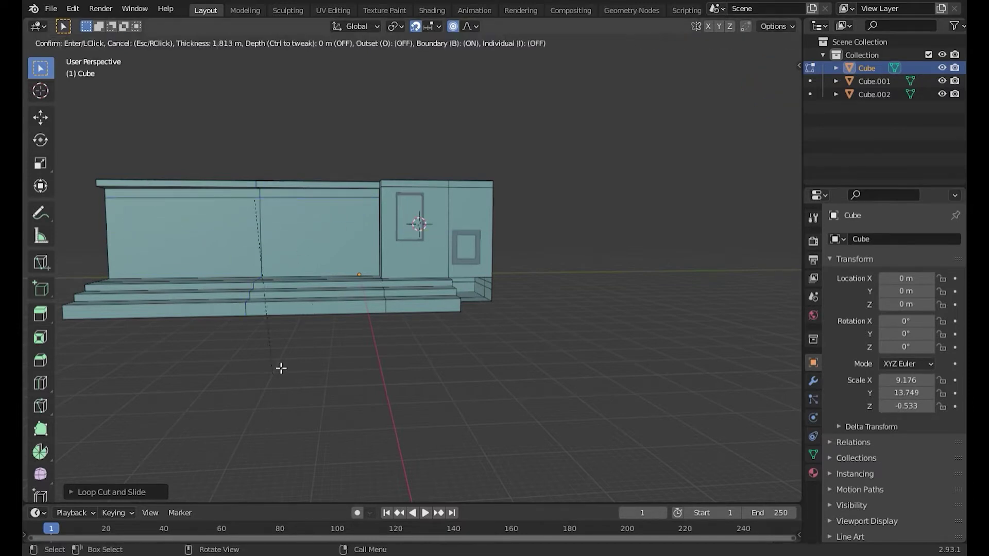
Step: Inset the middle wall face and resize it along Y and Z into a window panel
left_click(319, 237)
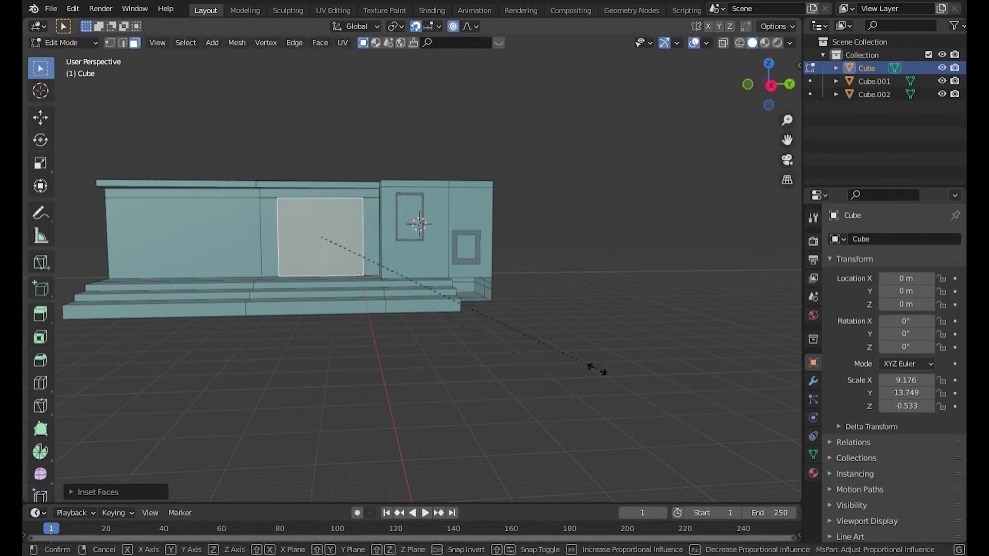
key("s")
key("y")
left_click(475, 326)
key("s")
key("y")
key("z")
key("Escape")
scroll(668, 371, "up", 2)
key("s")
key("z")
key("Escape")
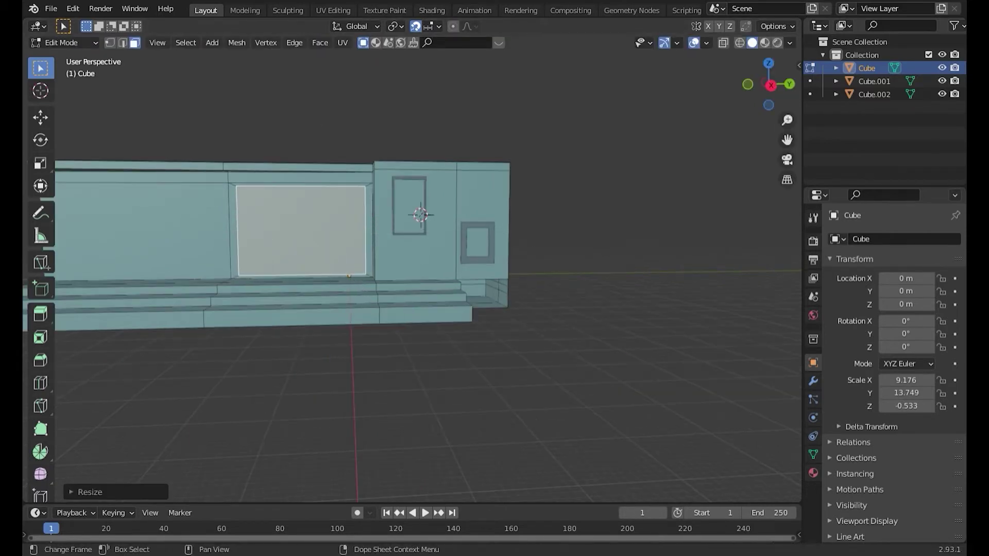
Step: Select the inset window face and bring up the material settings
left_click(471, 338)
scroll(470, 338, "up", 3)
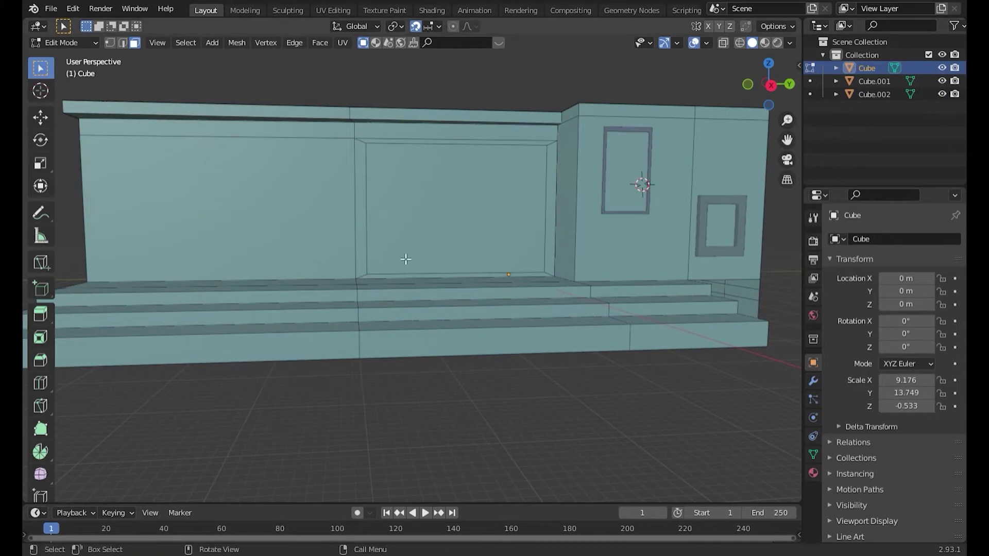
left_click(456, 209)
left_click(813, 473)
scroll(572, 335, "up", 2)
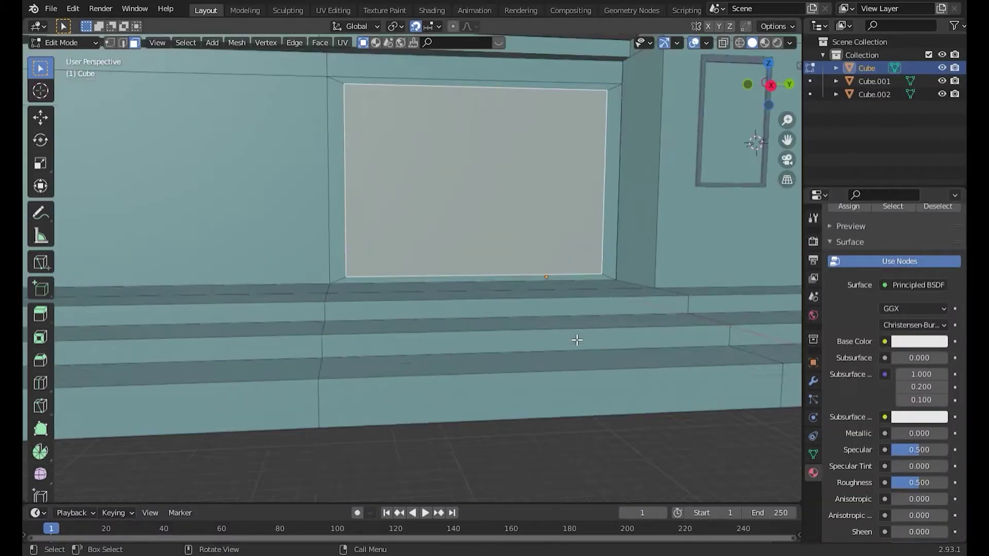
Step: Save the project file
scroll(577, 340, "down", 2)
scroll(896, 360, "down", 5)
scroll(896, 361, "down", 2)
scroll(896, 361, "up", 5)
scroll(896, 361, "up", 5)
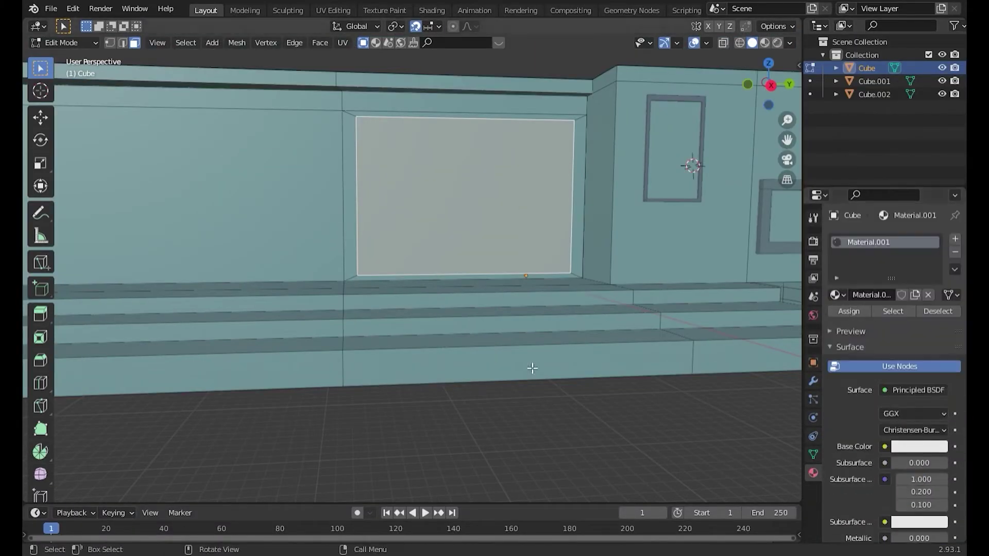
key("ctrl+s")
scroll(392, 352, "down", 2)
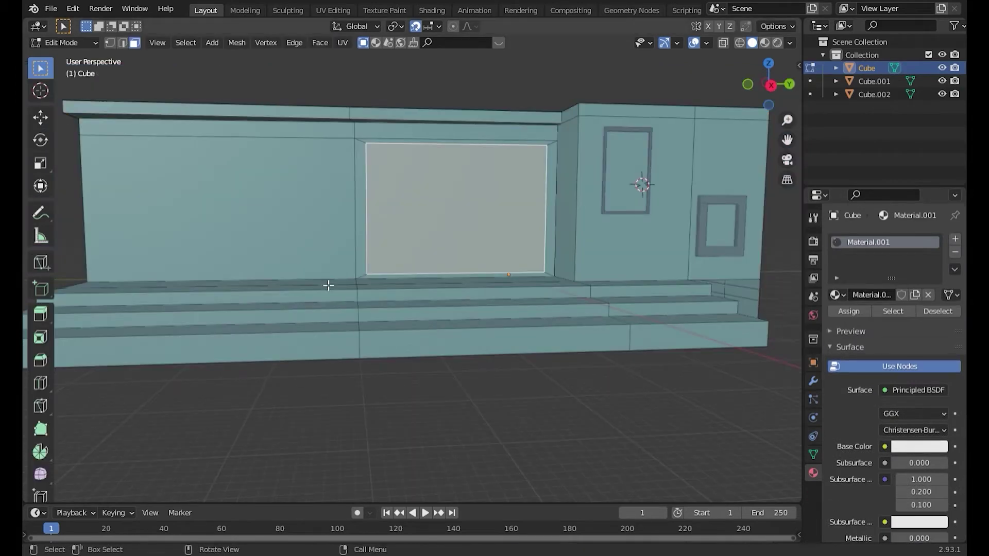
Step: Add a vertical edge loop on the wall and shift the whole mesh along Y
key("ctrl+r")
left_click(328, 285)
left_click(268, 289)
mouse_move(268, 288)
middle_mouse_down()
mouse_move(221, 316)
mouse_move(284, 316)
mouse_move(435, 227)
mouse_move(393, 415)
middle_mouse_up()
key("a")
key("g")
key("y")
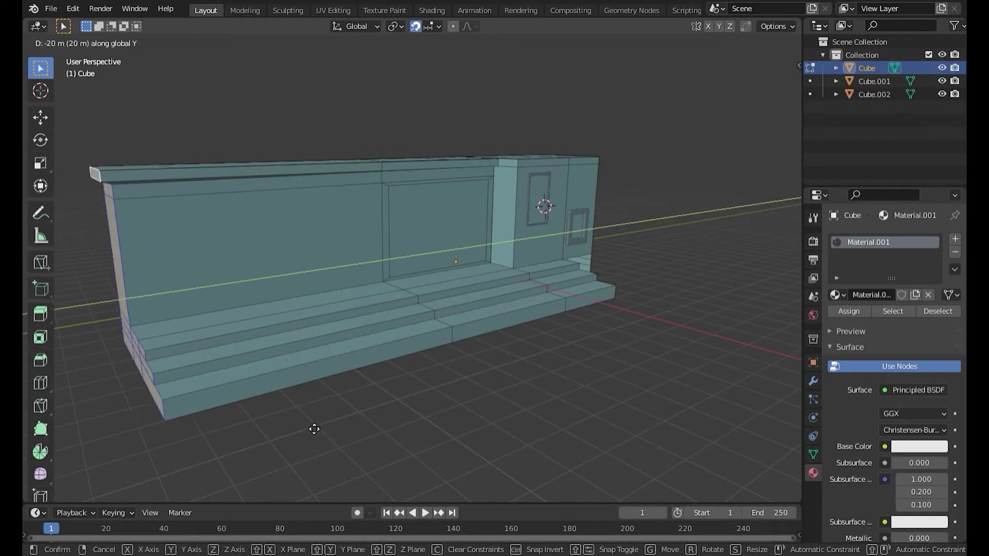
left_click(314, 429)
Step: Cut another vertical edge loop across the wall and steps
key("ctrl+r")
left_click(342, 161)
left_click(431, 398)
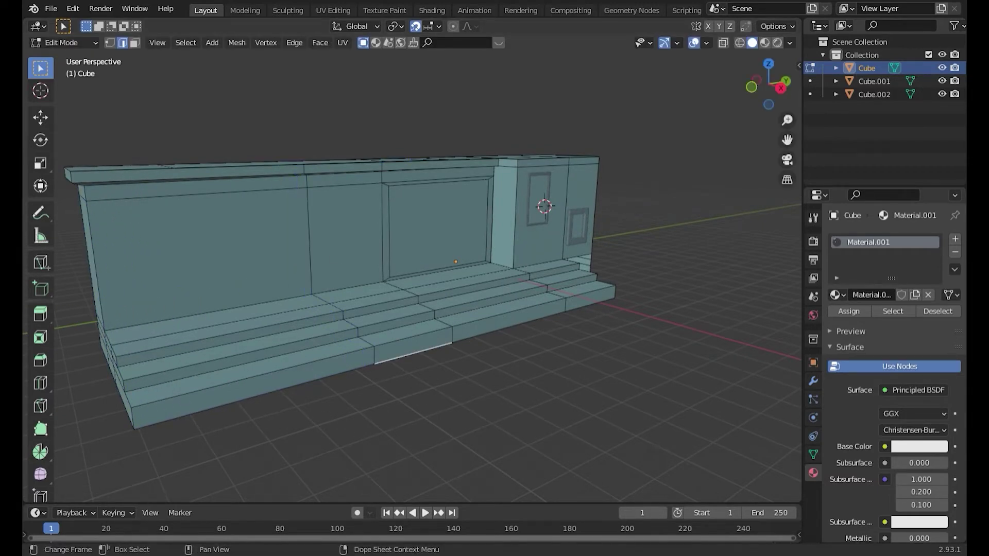
middle_click_drag(464, 361, 503, 364)
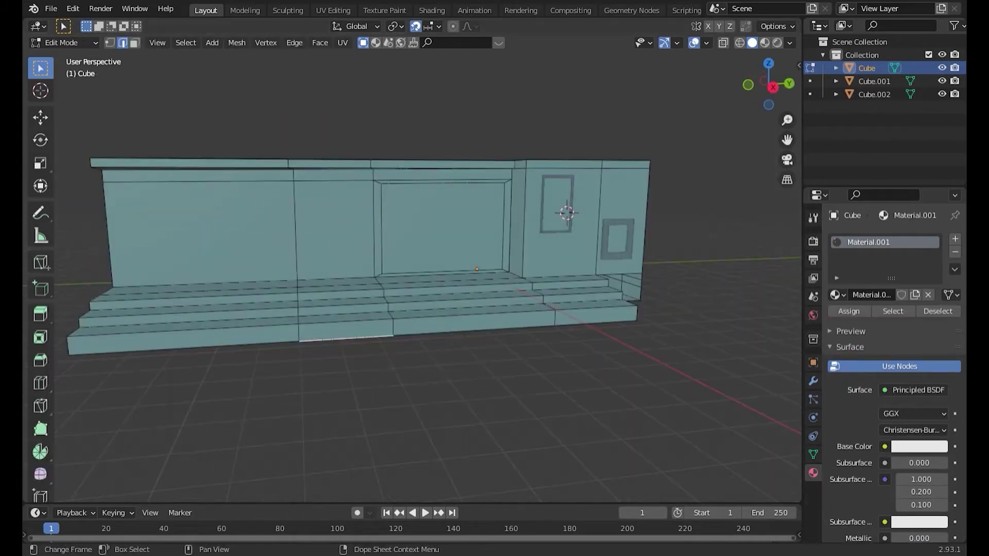
key("3")
left_click(206, 232)
key("alt+a")
Step: Select a face on the back wall and move it into a new position
mouse_move(236, 259)
middle_mouse_down()
mouse_move(476, 259)
mouse_move(529, 236)
middle_mouse_up()
left_click(486, 276)
key("KP_1")
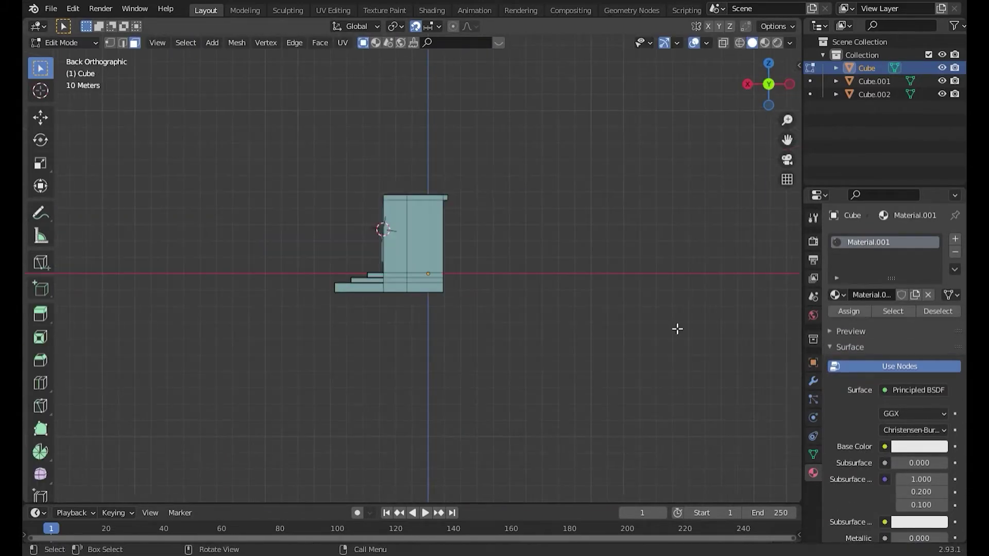
key("ctrl+KP_3")
key("g")
mouse_move(677, 329)
middle_mouse_down()
mouse_move(584, 216)
mouse_move(337, 219)
middle_mouse_up()
left_click(584, 190)
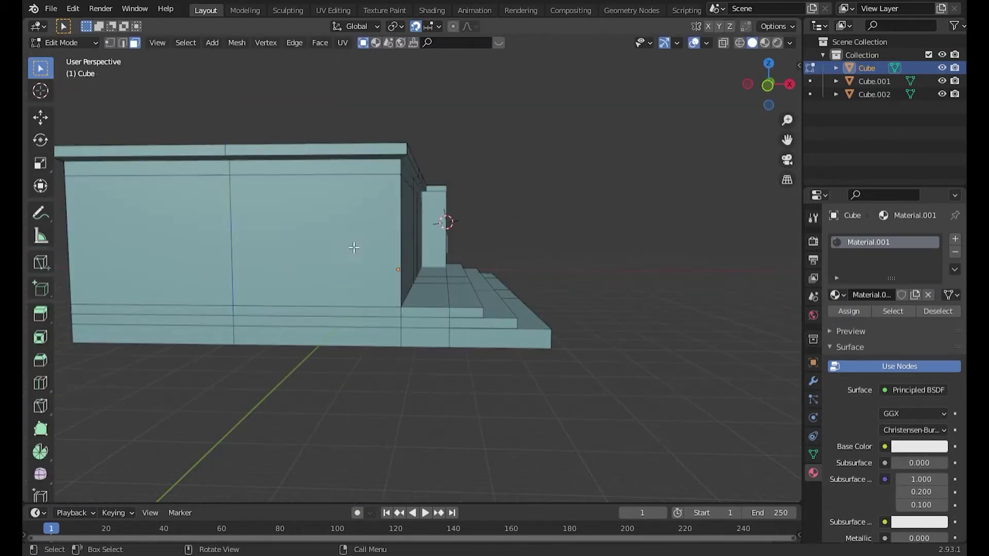
Step: Inset the long back wall face and scale the inner window panel
left_click(314, 196)
key("i")
left_click(662, 256)
key("s")
left_click(263, 525)
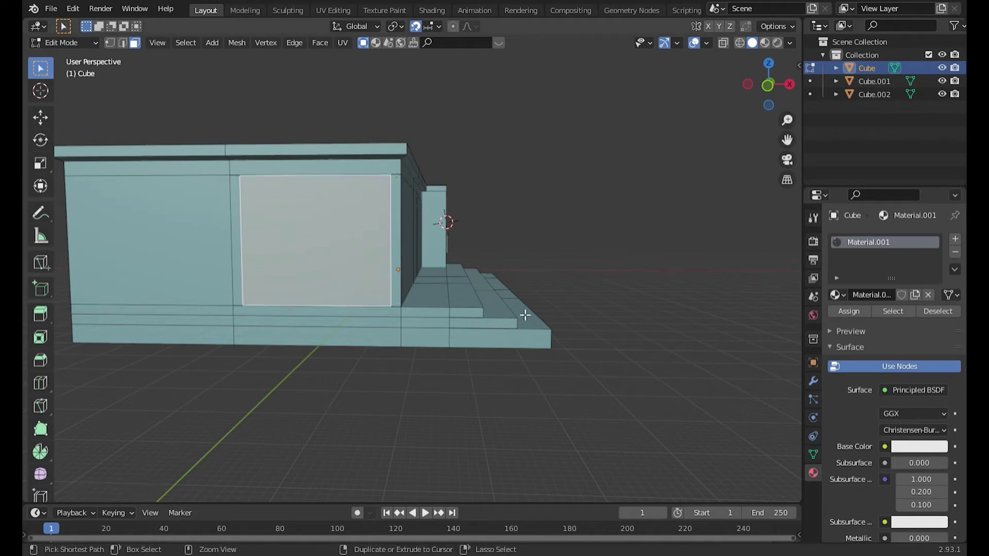
Step: Add one more edge loop and delete the recess face to open the second window
middle_click_drag(501, 324, 548, 232)
scroll(548, 232, "up", 3)
key("ctrl+r")
left_click(424, 90)
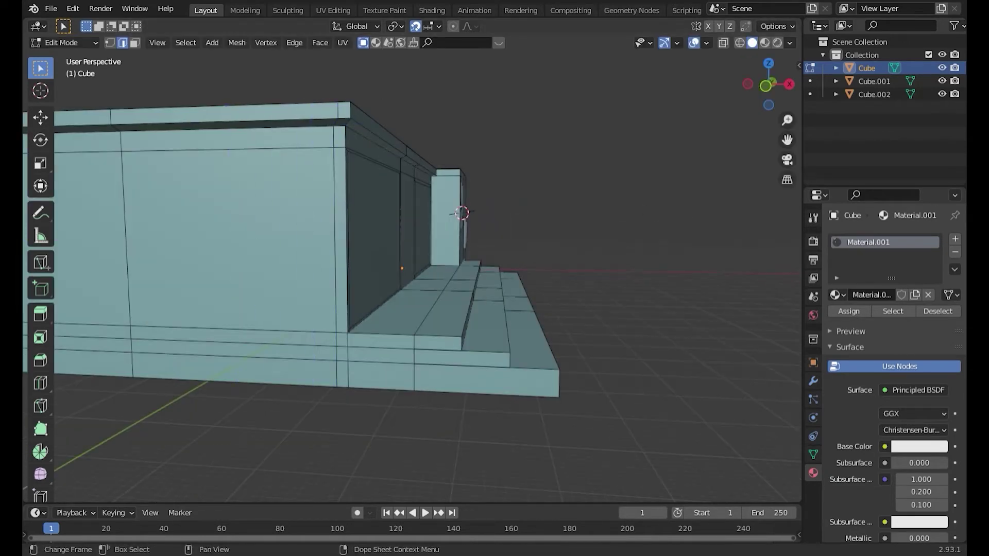
left_click(371, 243)
key("x")
key("Tab")
scroll(647, 276, "down", 4)
middle_click_drag(459, 232, 505, 245)
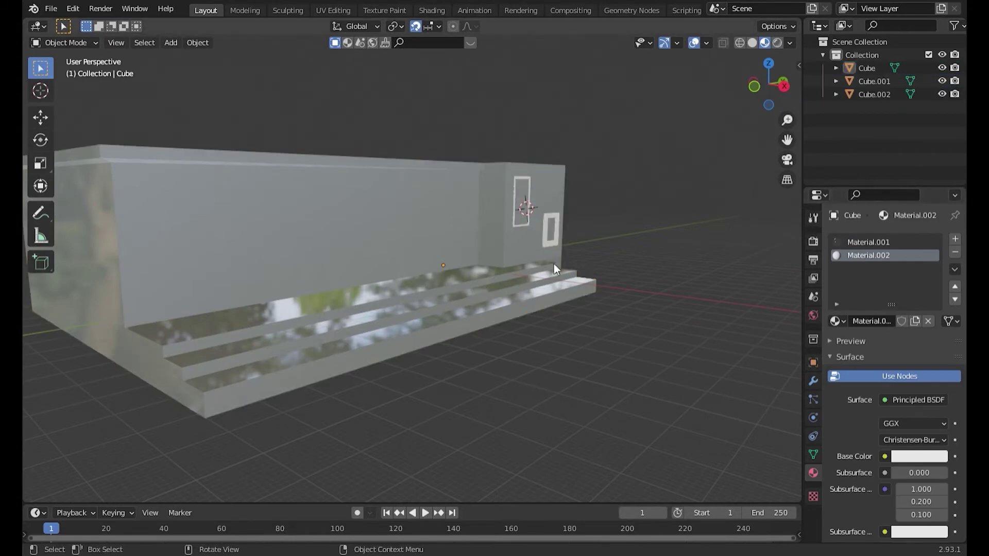
Step: Assign the grey glass Material.002 to the selected window faces and orbit to check it
key("Tab")
left_click(849, 338)
key("Tab")
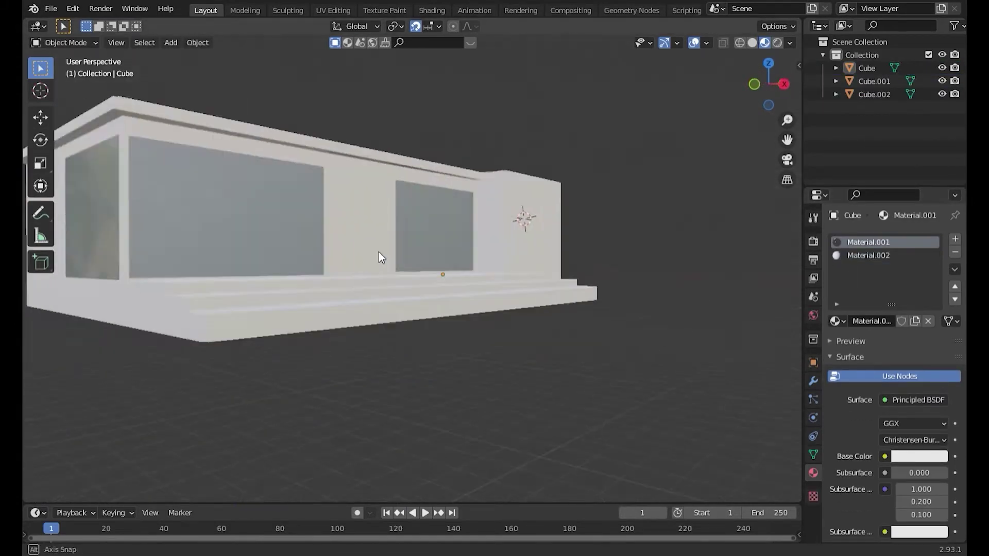
right_click(518, 218)
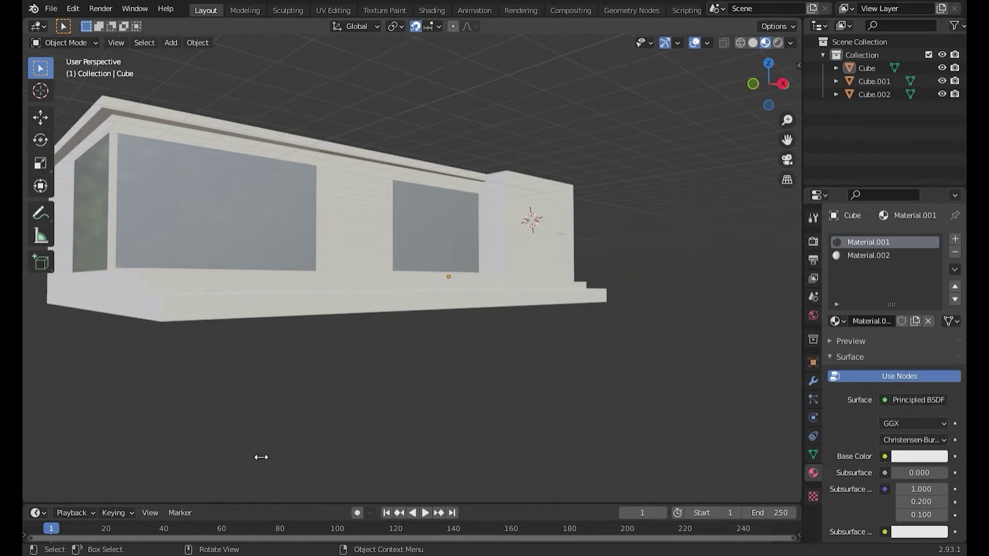
middle_click_drag(565, 93, 205, 490)
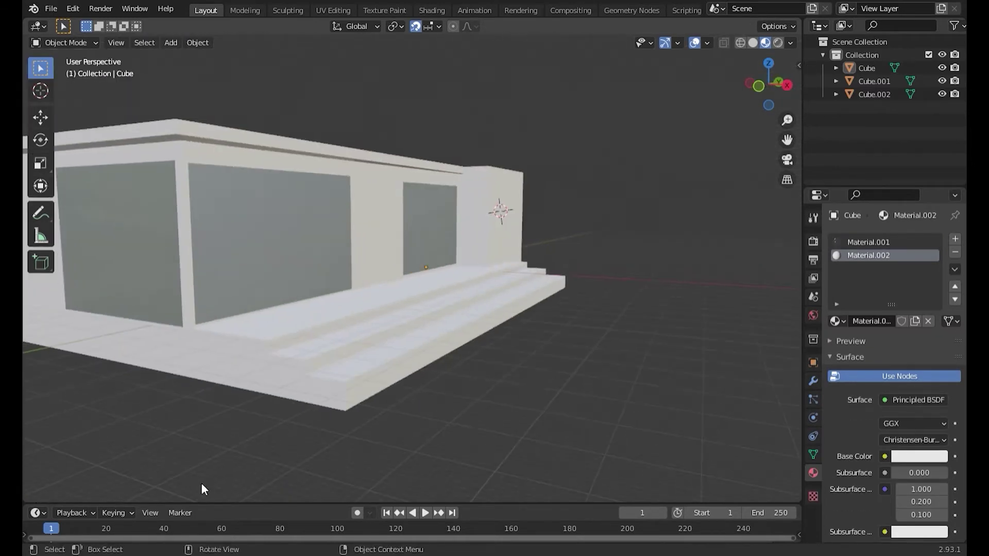
middle_click_drag(309, 501, 469, 425)
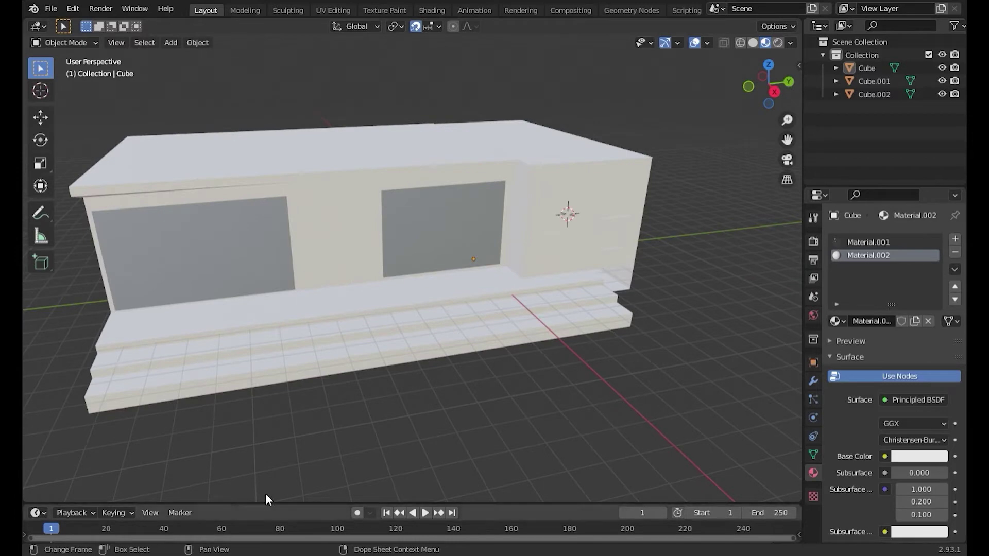
key("Tab")
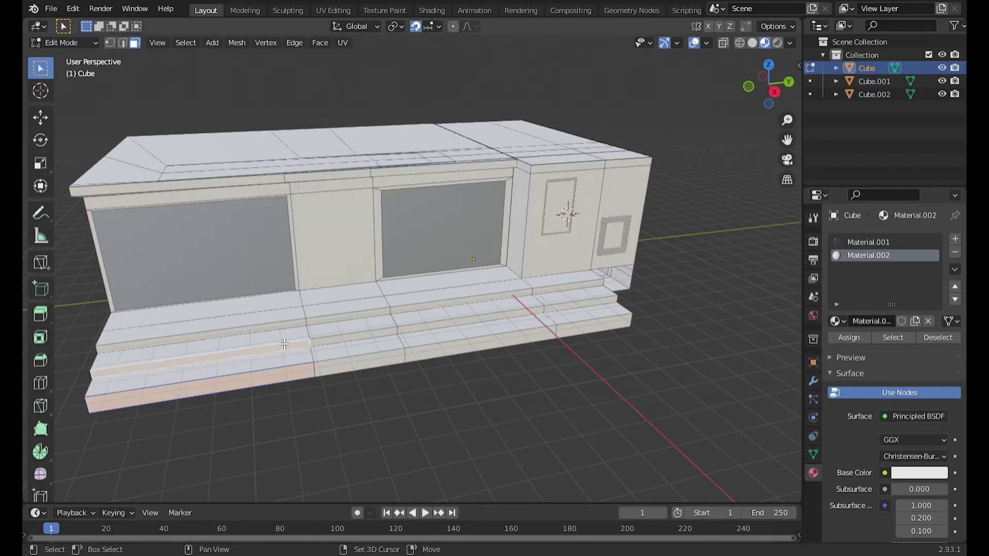
Step: Pull the left front step faces forward into a landing with soft-falloff moves
left_click(285, 344, "shift")
middle_click_drag(284, 343, 371, 371)
key("g")
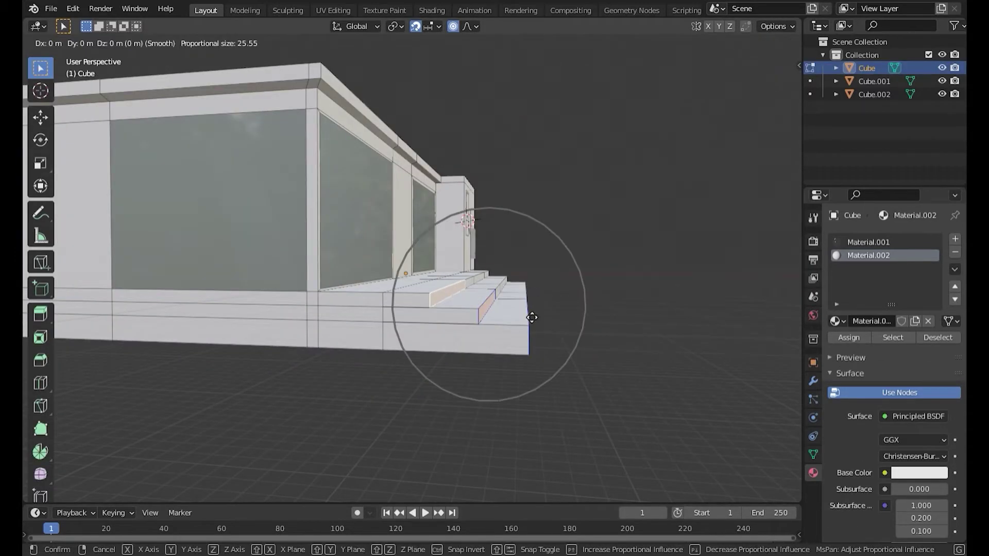
left_click(532, 317)
mouse_move(531, 318)
middle_mouse_down()
mouse_move(612, 304)
mouse_move(511, 347)
middle_mouse_up()
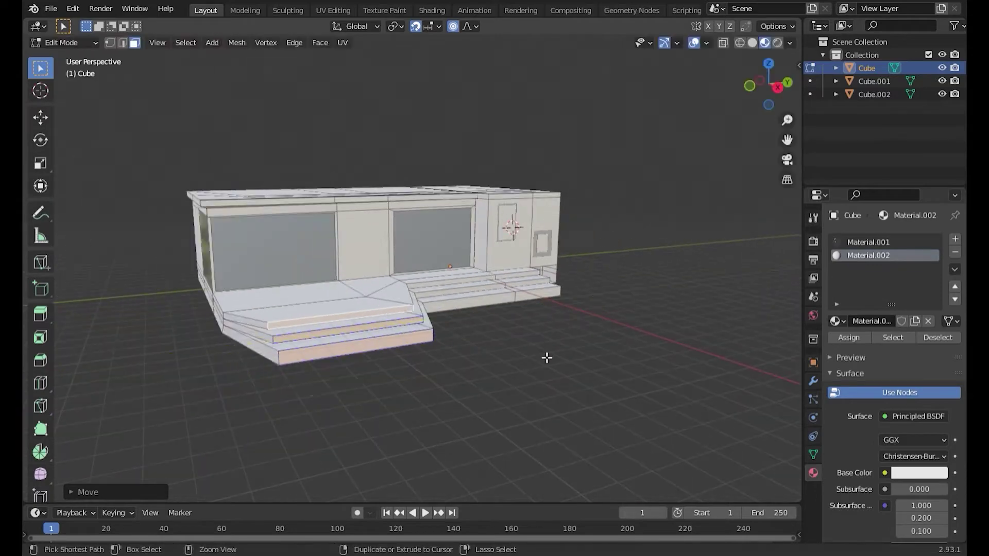
key("g")
left_click(446, 347)
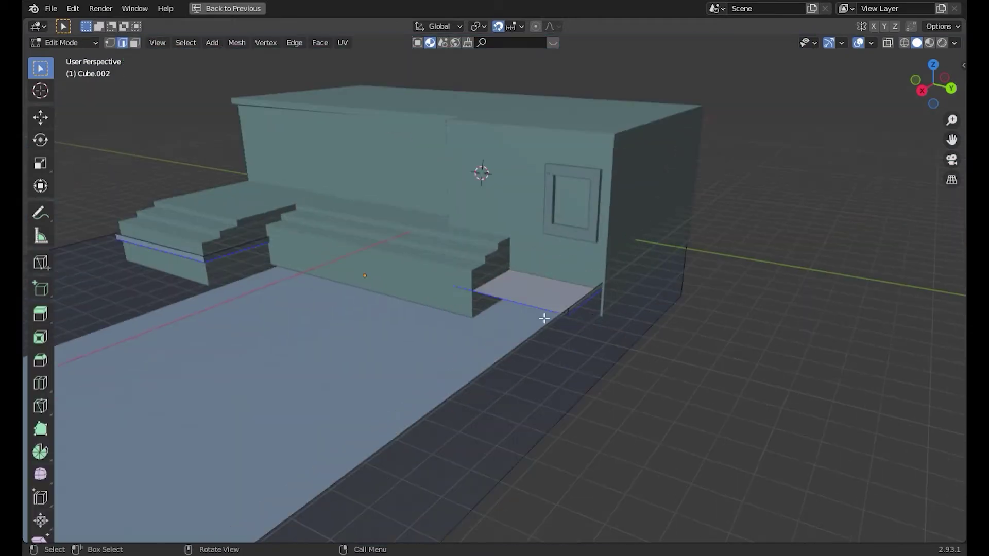
Step: Move the selected part again, then select a single edge of the base
key("g")
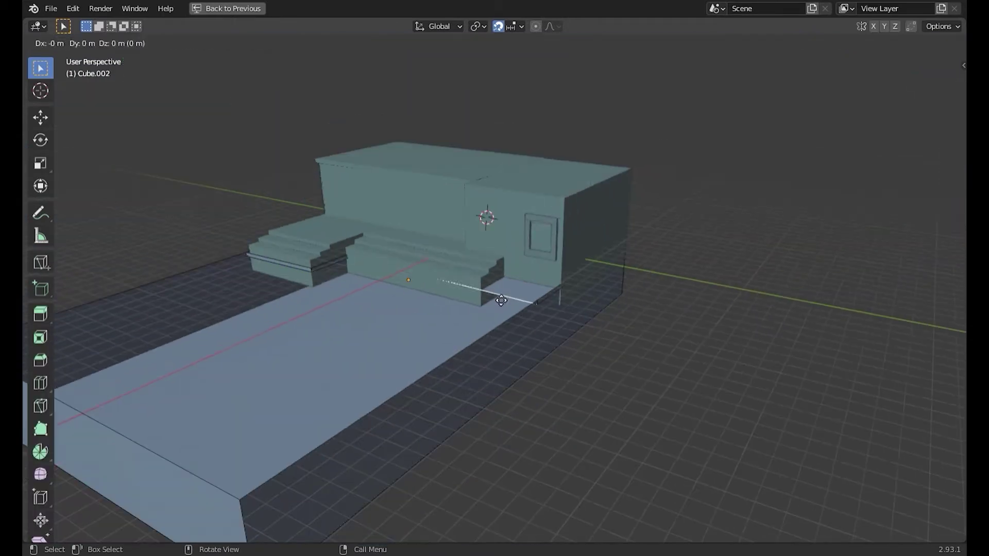
left_click(177, 446)
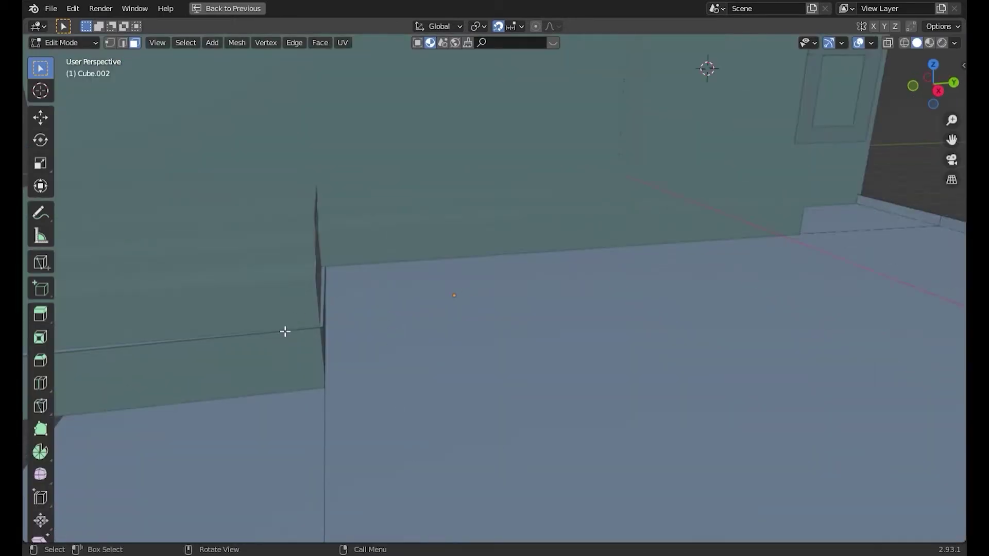
left_click(258, 329)
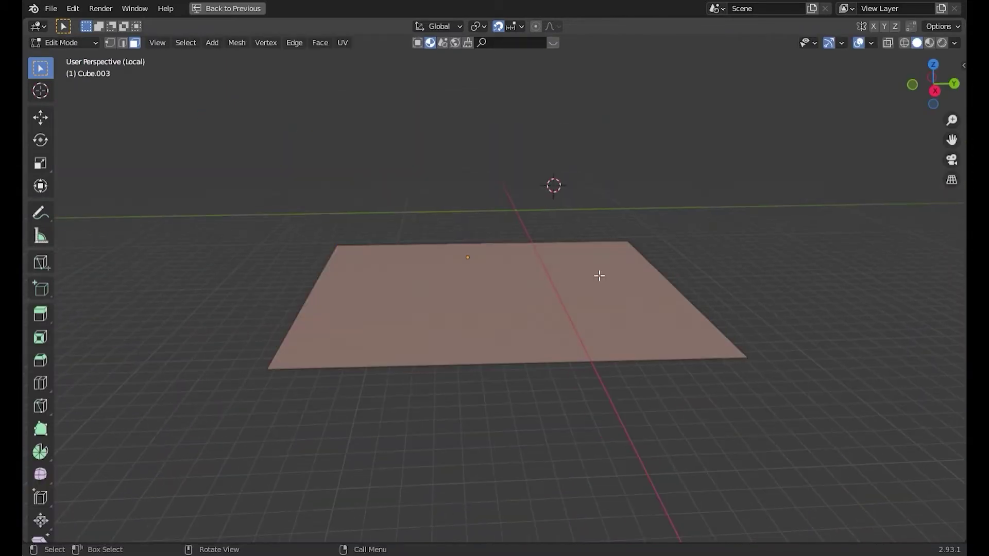
Step: Subdivide the plane with 70 cuts and add an Ocean modifier
right_click(633, 264)
left_click(633, 264)
left_click_drag(190, 441, 219, 442)
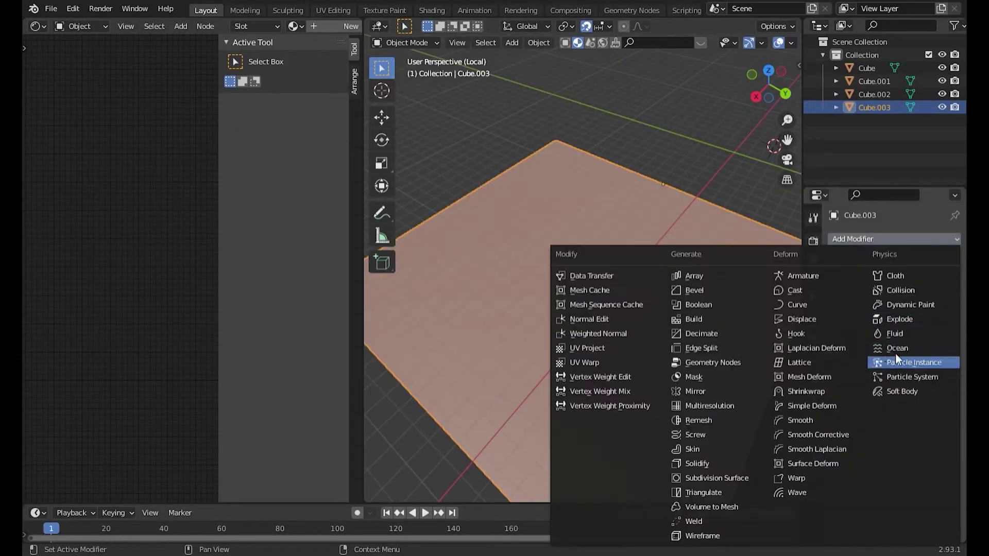
left_click(896, 348)
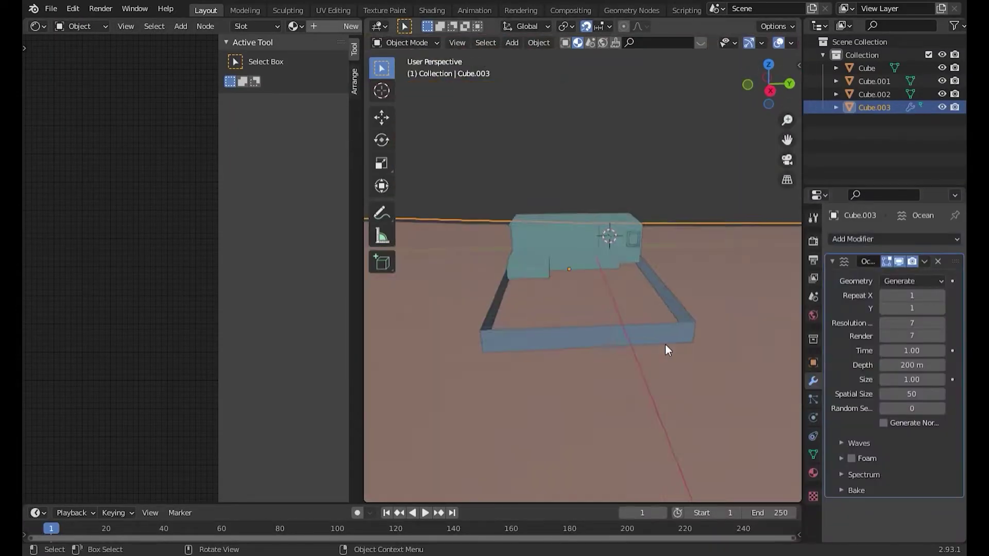
Step: Stretch the ocean plane along Y, set Depth to 200 m, and shift it along X
key("s")
key("y")
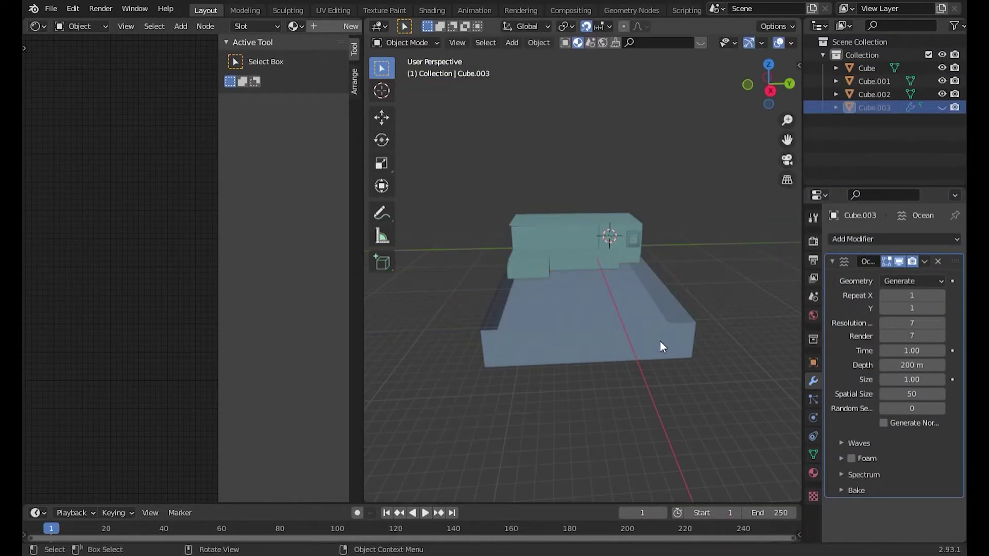
left_click(678, 346)
left_click(799, 354)
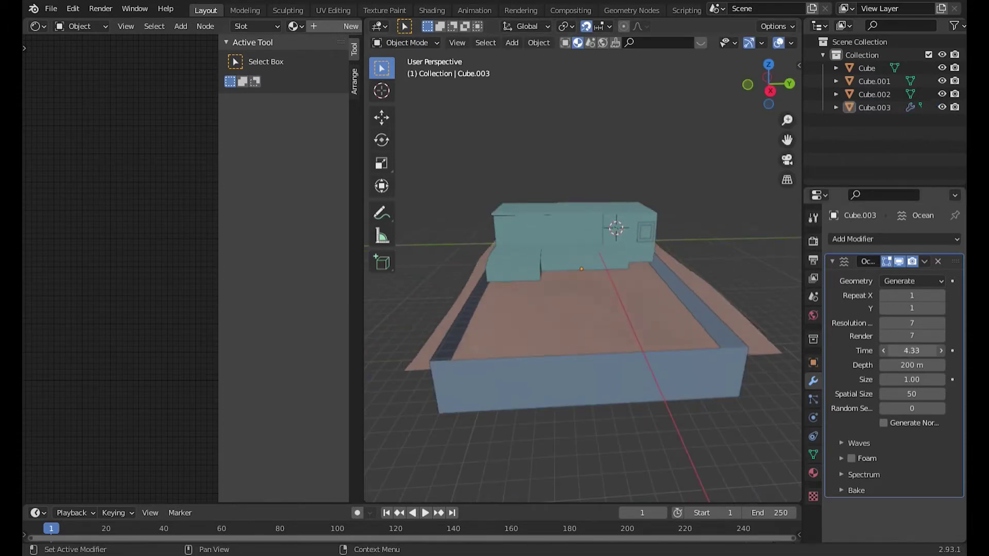
left_click(884, 365)
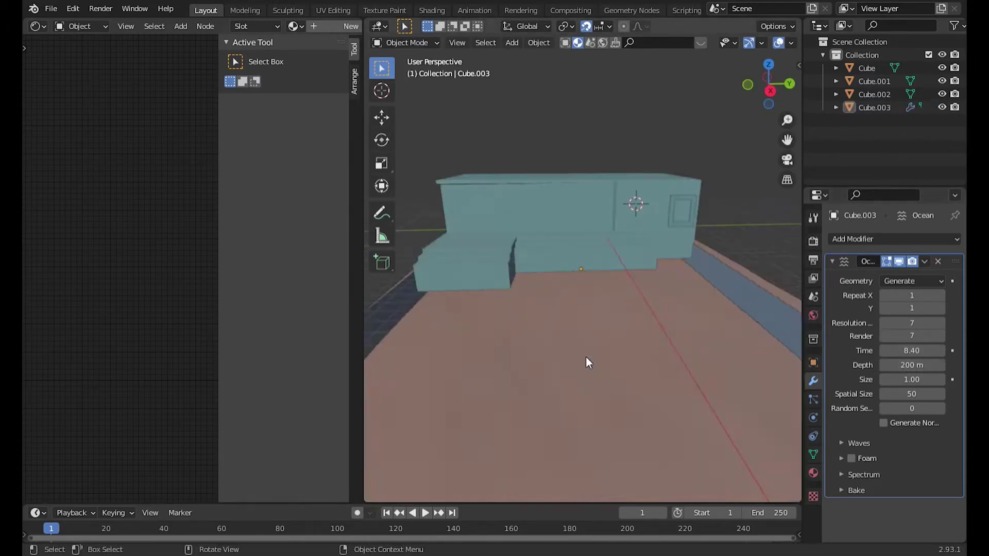
middle_click_drag(586, 356, 548, 381)
left_click(549, 381)
key("g")
key("x")
key("Return")
Step: Keyframe the ocean Time from 0 to 10 and play the wave animation
left_click(915, 302)
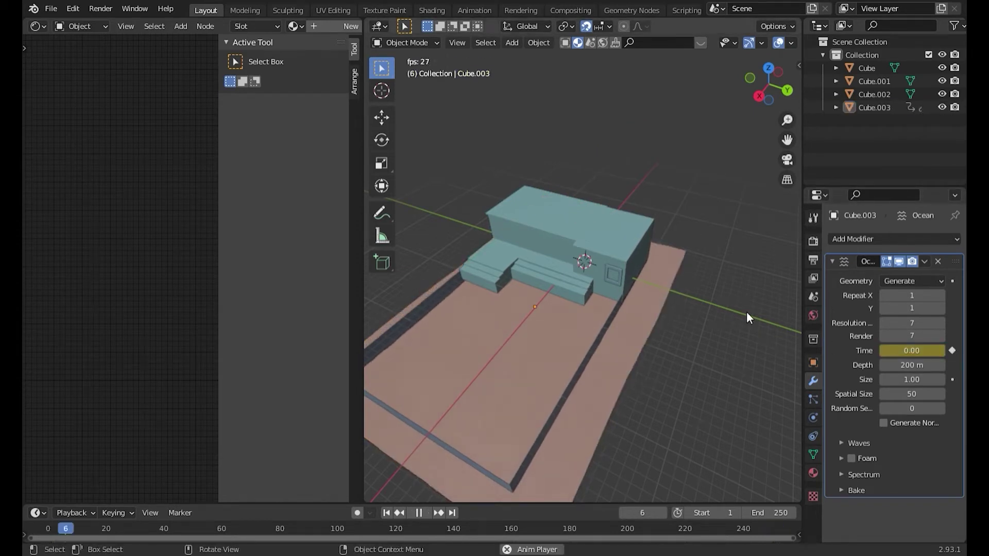
middle_click_drag(746, 311, 775, 281)
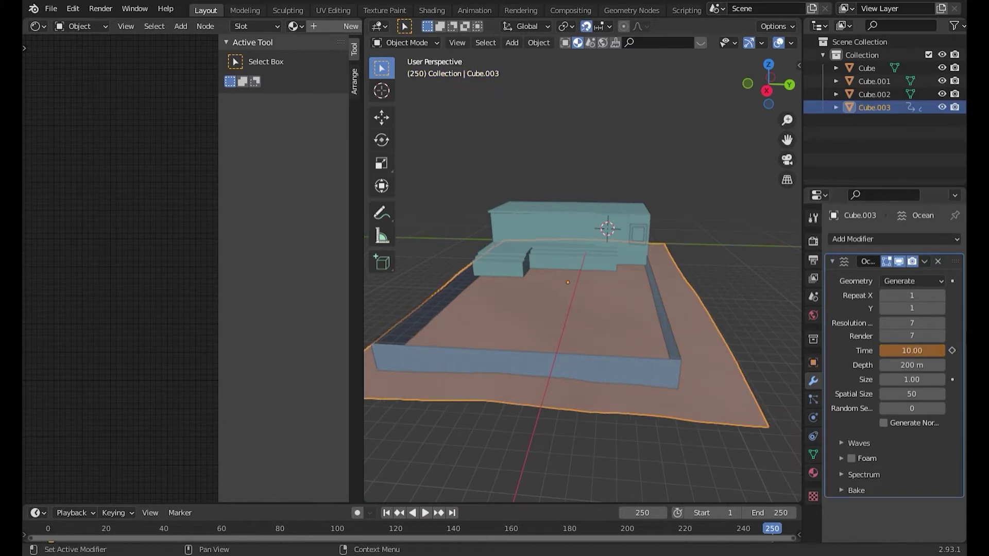
key("space")
middle_click_drag(680, 353, 681, 389)
left_click(813, 473)
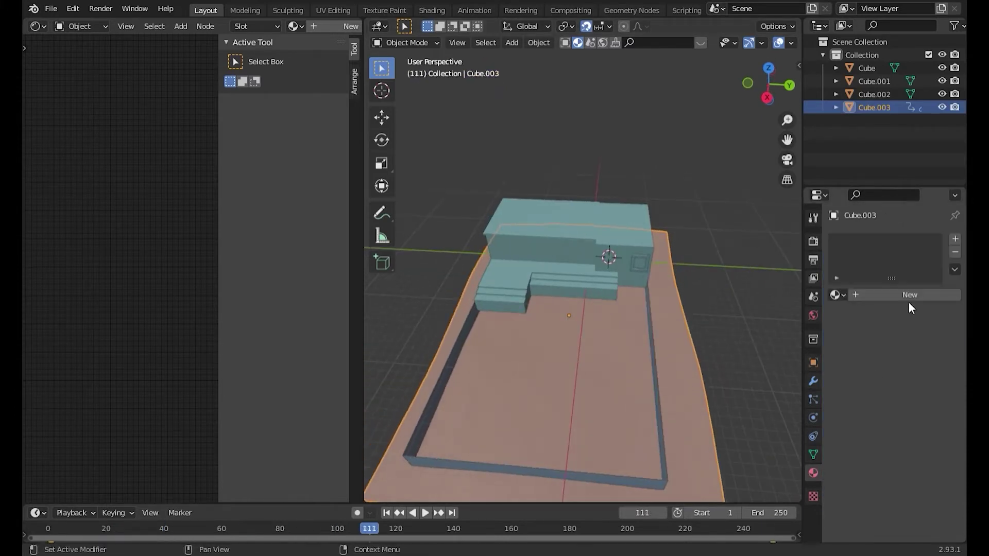
Step: Give the ocean the Plastic Glass Shader material and switch to rendered shading
left_click(908, 303)
scroll(830, 328, "down", 5)
scroll(830, 327, "up", 5)
left_click(835, 295)
left_click(738, 377)
mouse_move(678, 338)
middle_mouse_down()
mouse_move(623, 315)
mouse_move(595, 256)
mouse_move(592, 296)
middle_mouse_up()
key("g")
left_click(604, 279)
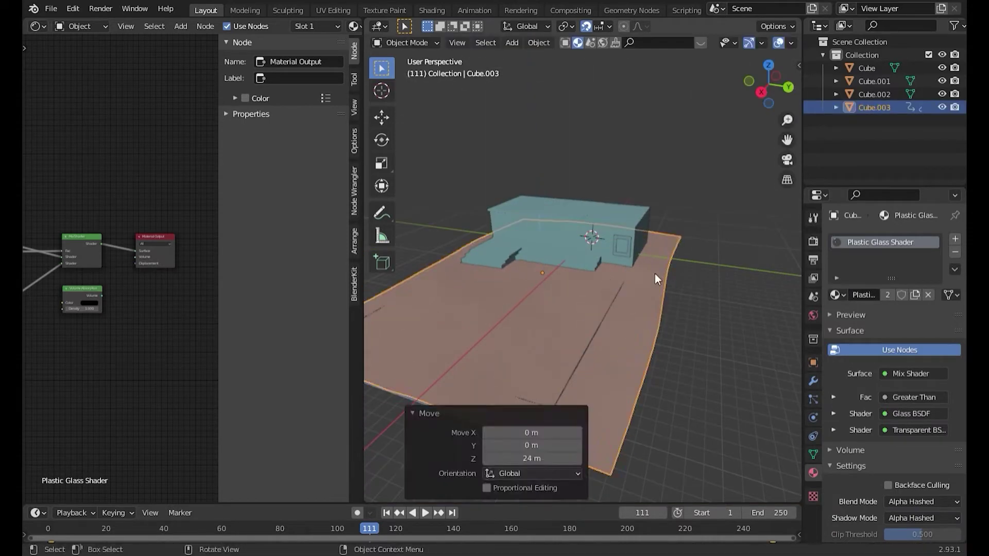
key("z")
Step: Add a Sun light to the scene, deleting an accidental duplicate
left_click(757, 213)
key("shift+a")
left_click(670, 371)
left_click(532, 377)
left_click(515, 403)
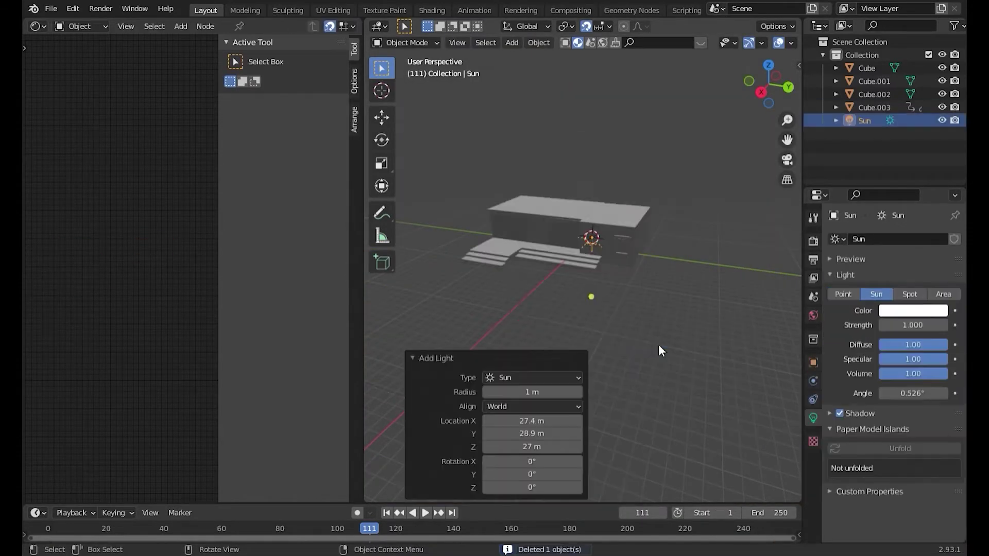
left_click(547, 303)
left_click(604, 108)
key("shift+d")
key("x")
Step: Inspect the ocean's material nodes and preview the animated water in material view
left_click(542, 191)
key("ctrl+space")
scroll(189, 234, "up", 6)
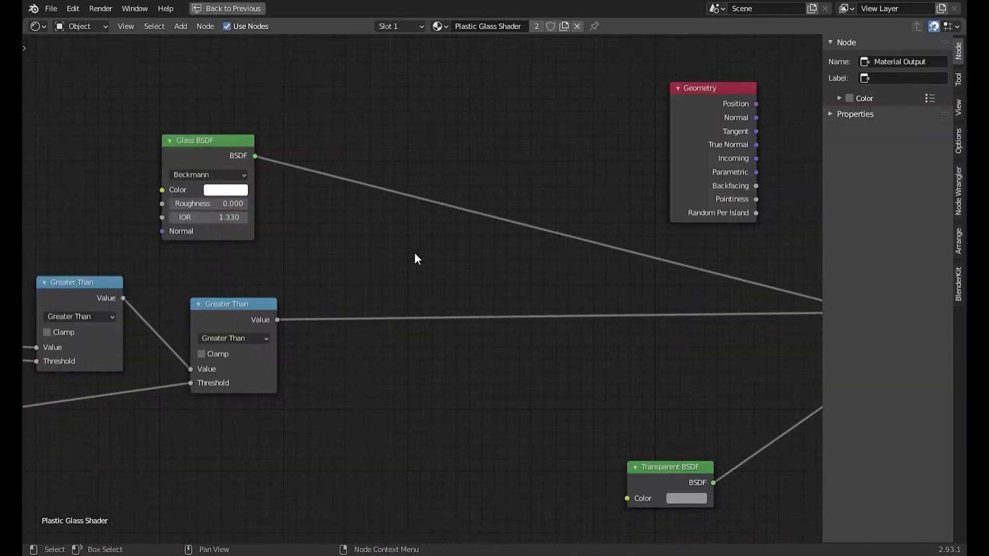
key("ctrl+space")
key("z")
left_click(599, 309)
key("space")
key("space")
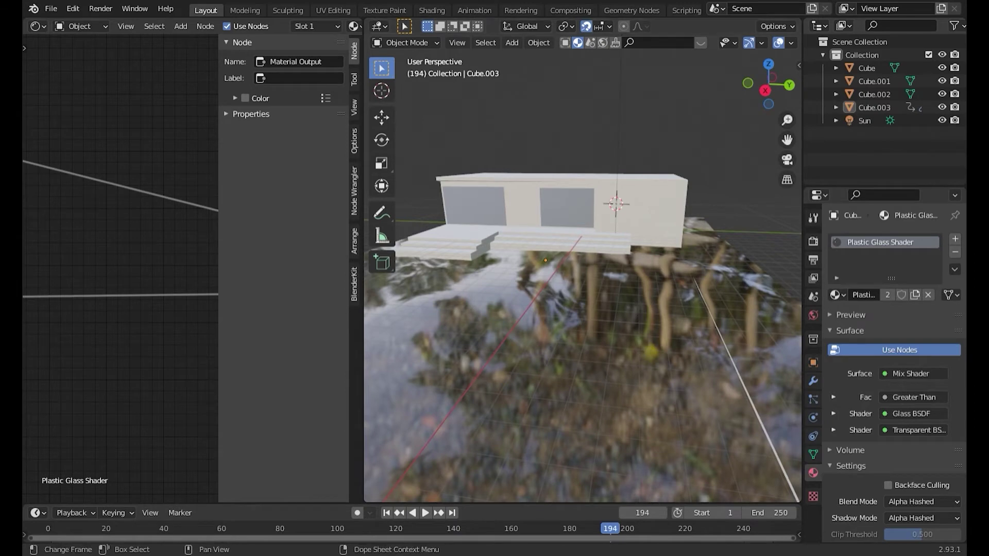
scroll(542, 304, "down", 2)
scroll(541, 304, "down", 3)
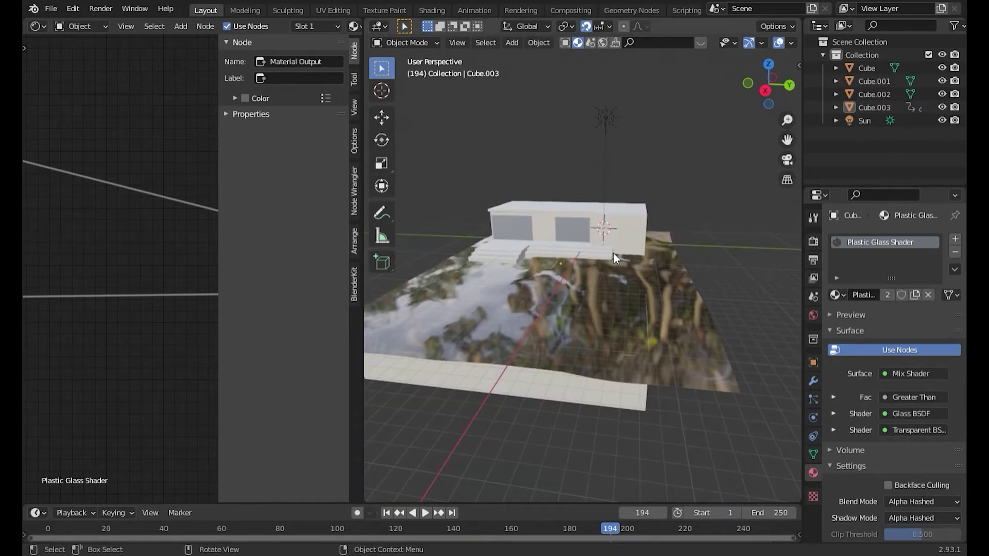
Step: Raise the water plane 3 m along Z
left_click(664, 314)
left_click(812, 382)
key("g")
key("z")
key("3")
key("Return")
mouse_move(678, 361)
middle_mouse_down()
mouse_move(743, 333)
mouse_move(752, 360)
middle_mouse_up()
Step: Add a slot with a new material and remove the Plastic Glass Shader slot
left_click(813, 473)
left_click(955, 238)
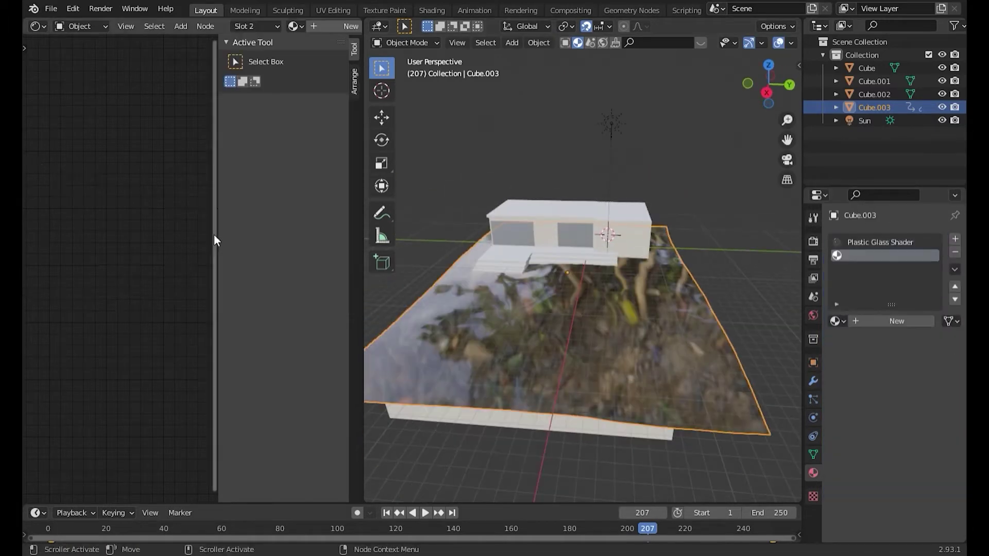
left_click(898, 320)
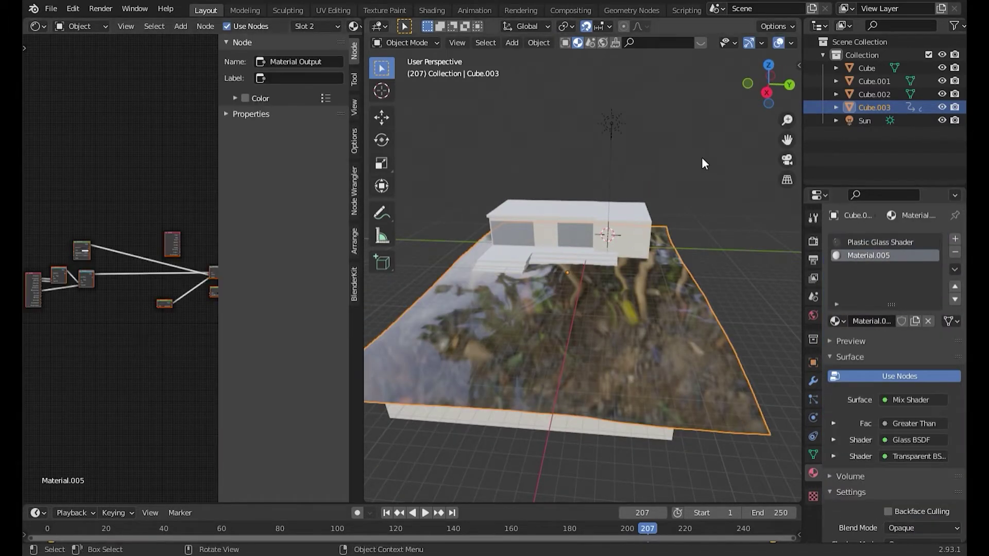
key("ctrl+space")
key("ctrl+space")
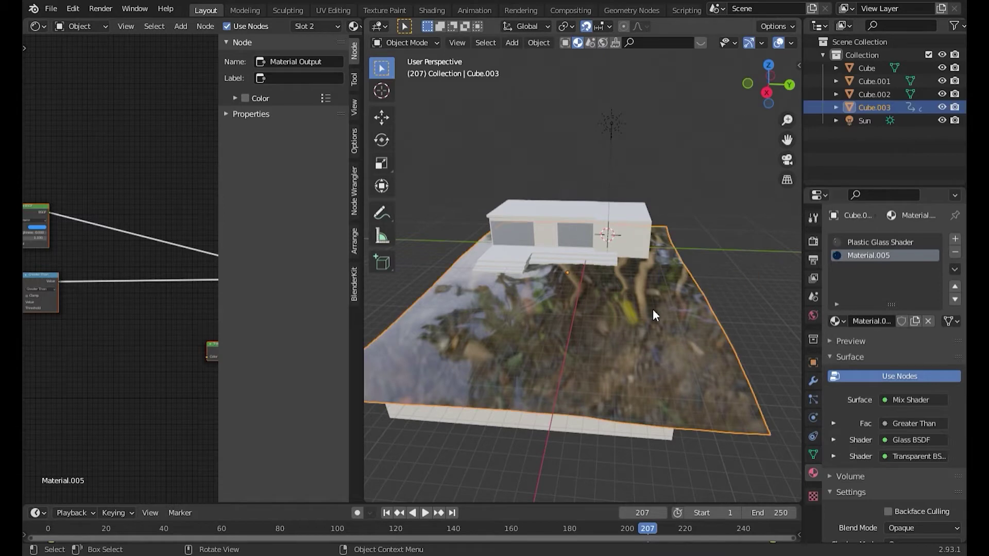
left_click(955, 252)
key("space")
left_click(712, 253)
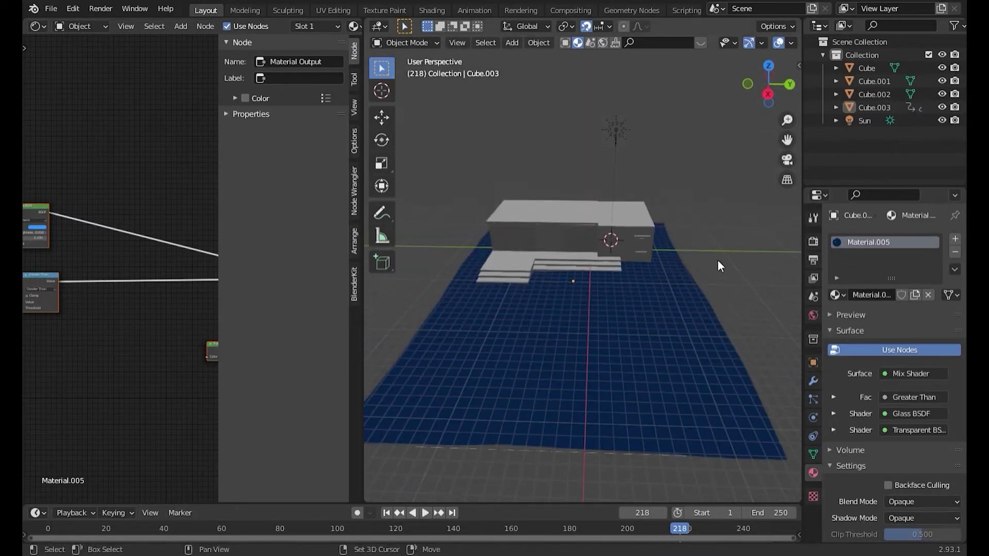
key("space")
Step: Review the plane's Ocean modifier settings, then select the building Cube
left_click(651, 412)
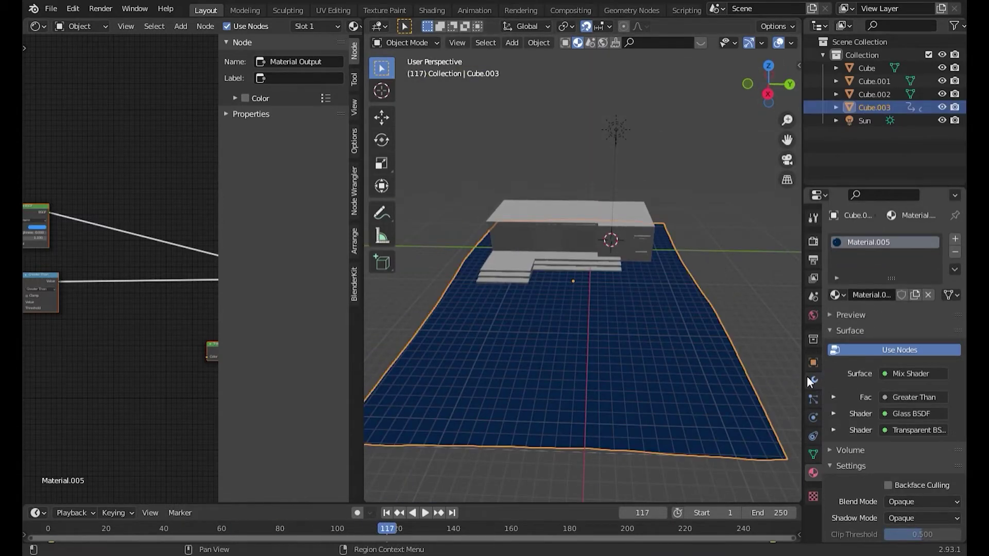
left_click(813, 382)
left_click(768, 342)
middle_click_drag(767, 342, 731, 275)
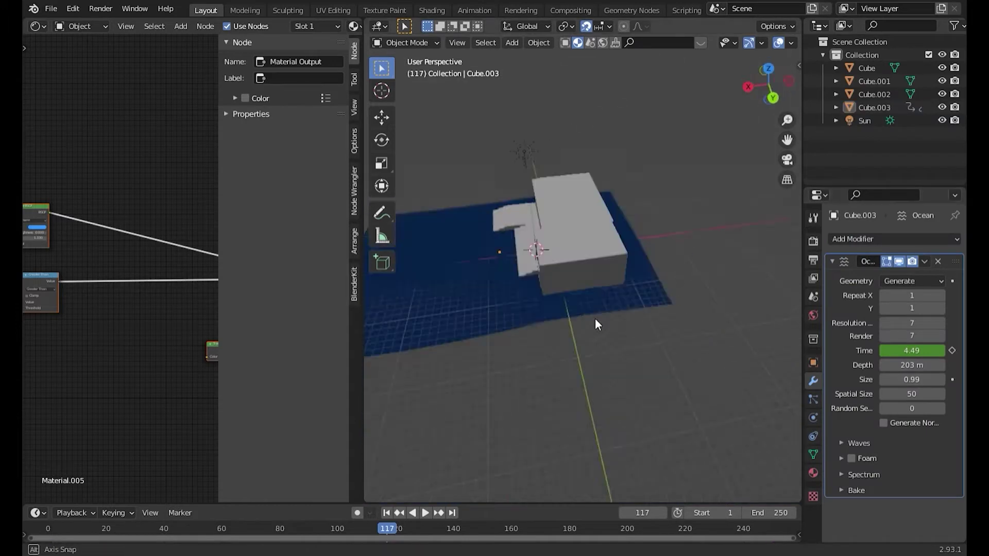
left_click(665, 221)
middle_click_drag(665, 222, 678, 52)
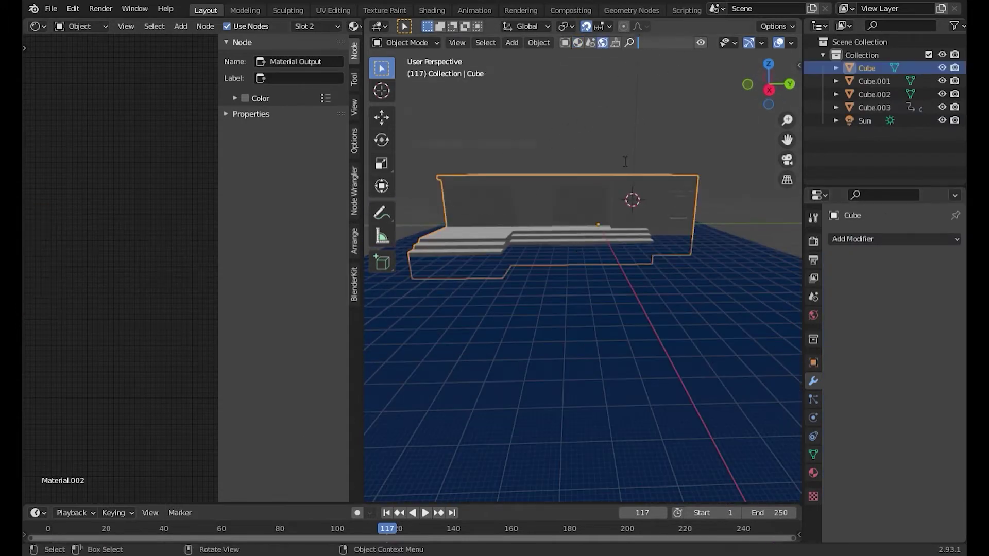
Step: Search BlenderKit for 'beach' and drop the Blouberg Sunrise 2 HDRI into the scene
type("beach")
key("Return")
scroll(761, 205, "down", 2)
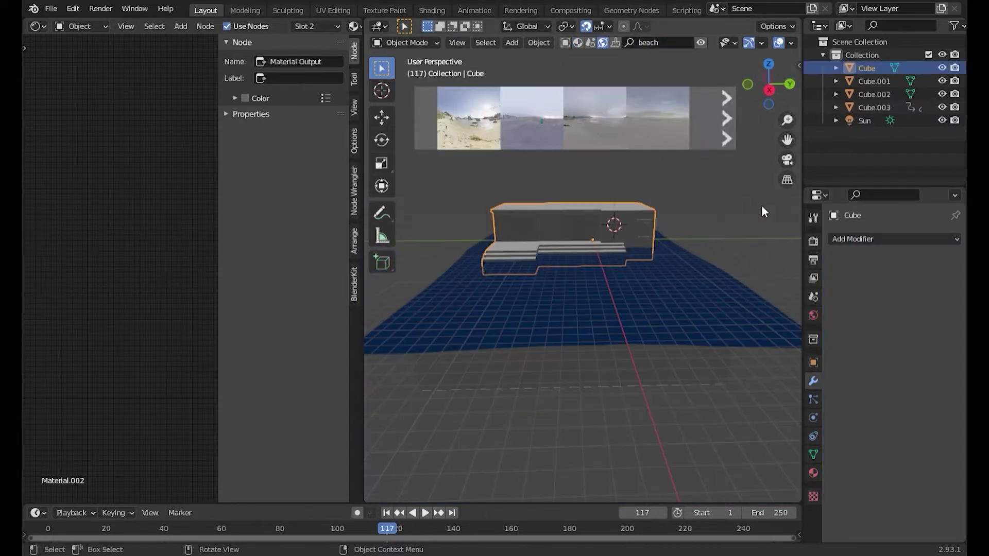
left_click_drag(653, 131, 655, 255)
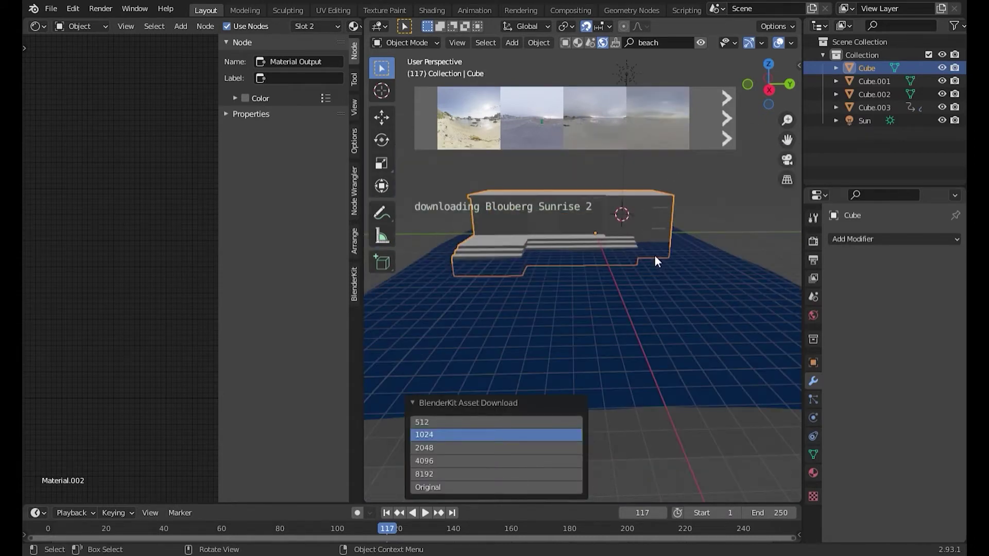
Step: Replace it with the Ahornsteig forest HDRI at 1024 resolution
scroll(662, 129, "down", 2)
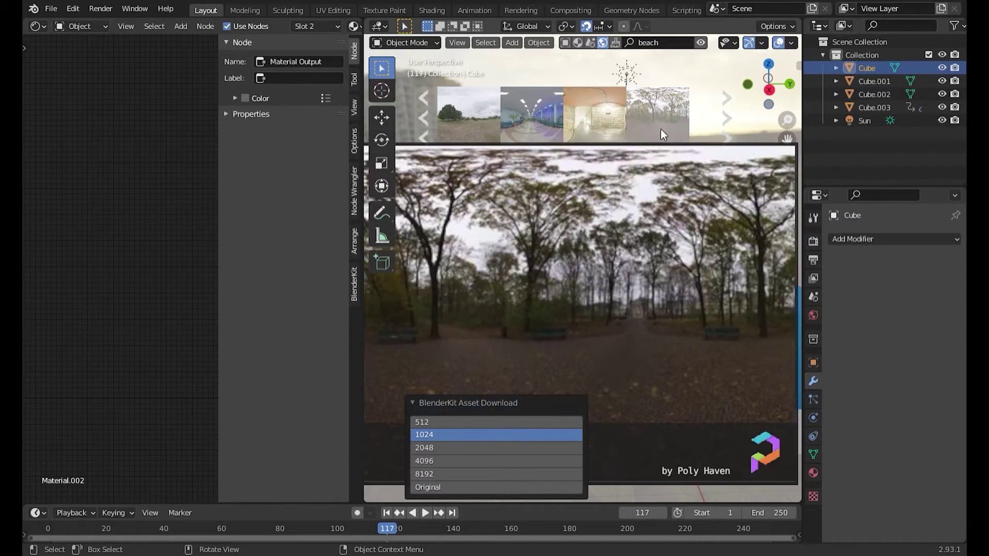
left_click_drag(661, 129, 670, 328)
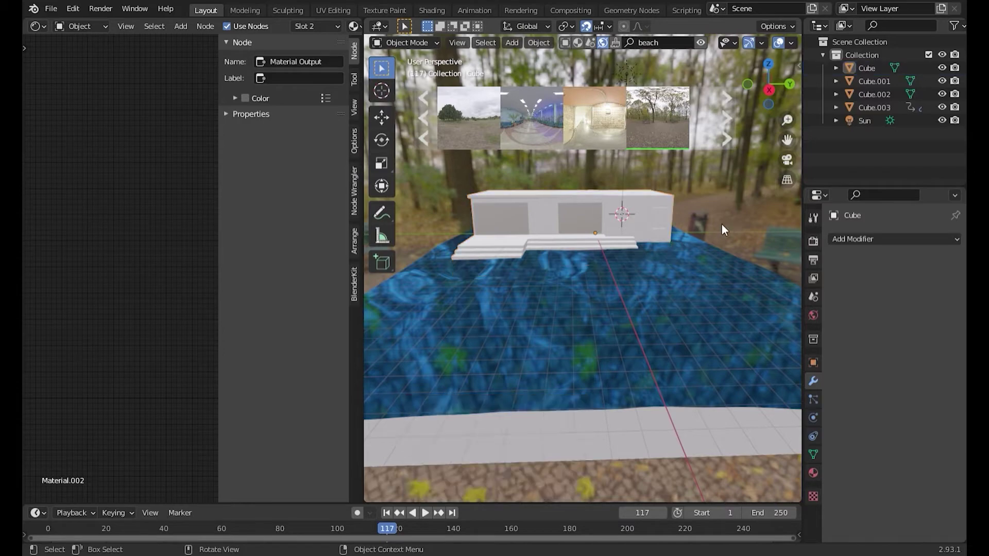
scroll(728, 221, "down", 3)
scroll(608, 343, "down", 3)
scroll(538, 224, "down", 2)
scroll(582, 267, "up", 4)
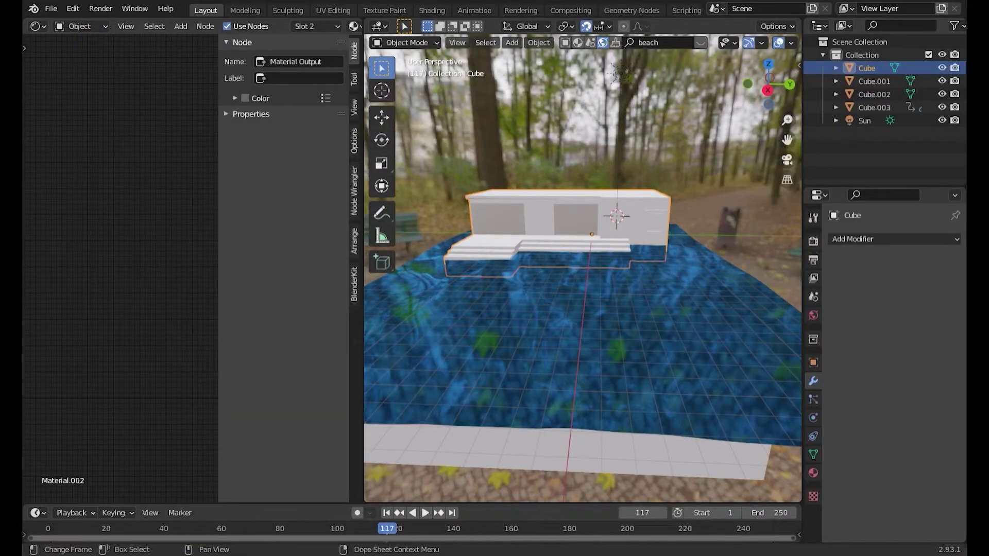
Step: Set the Material.002 wall base colour to orange
left_click(813, 473)
left_click(868, 282)
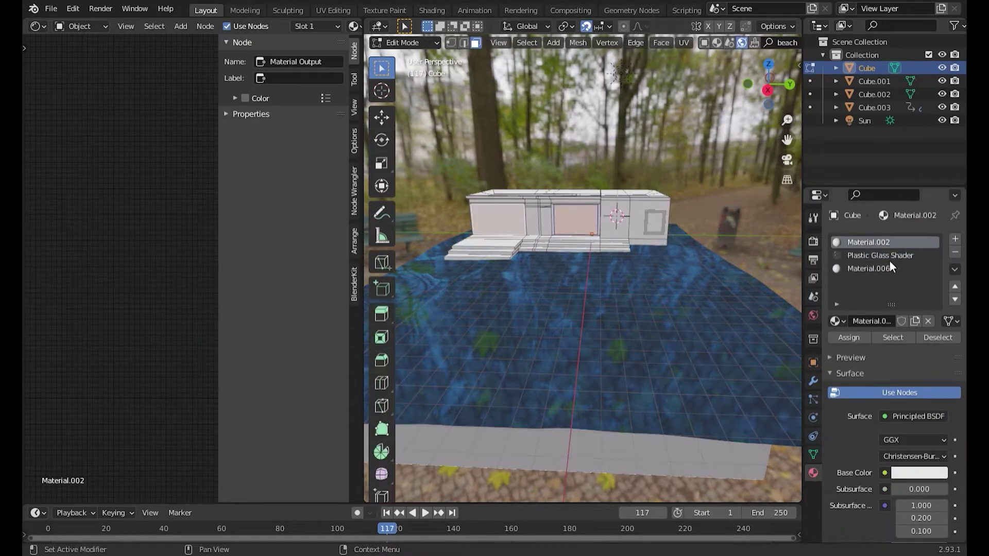
left_click(886, 256)
scroll(878, 348, "down", 1)
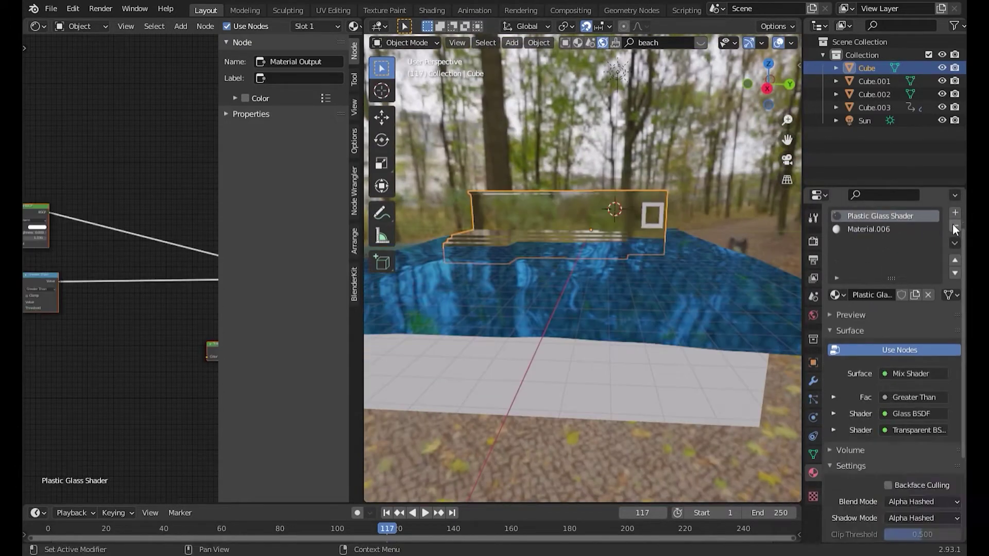
left_click(868, 216)
left_click(919, 430)
left_click(871, 329)
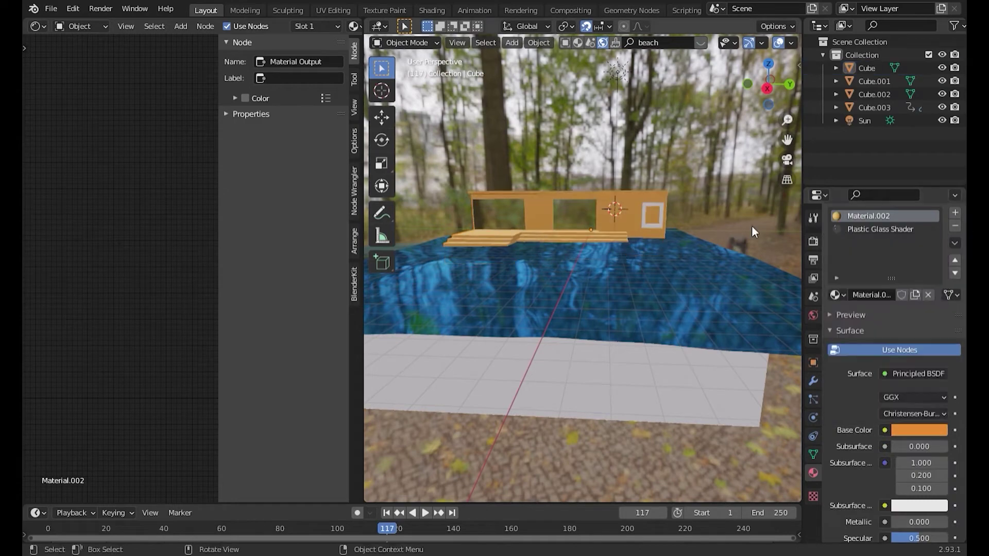
Step: In Edit Mode, add a new Material.007 slot for the building's steps
middle_click_drag(752, 224, 710, 242)
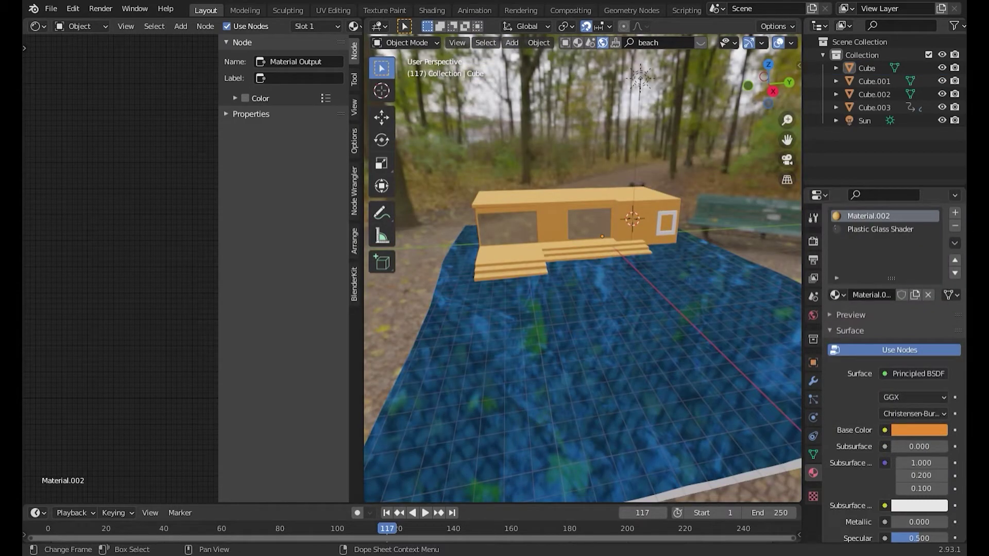
middle_click_drag(582, 268, 546, 247)
scroll(546, 247, "up", 4)
key("Tab")
left_click(955, 212)
left_click(912, 320)
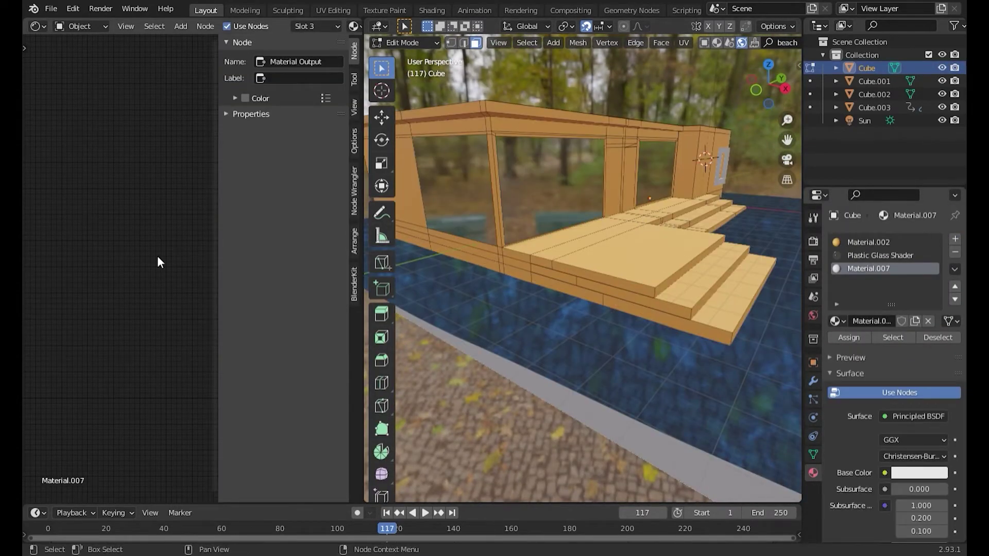
Step: Add a Bump node to the steps material and connect it to the shader Normal
key("ctrl+space")
key("shift+a")
type("bu")
key("Return")
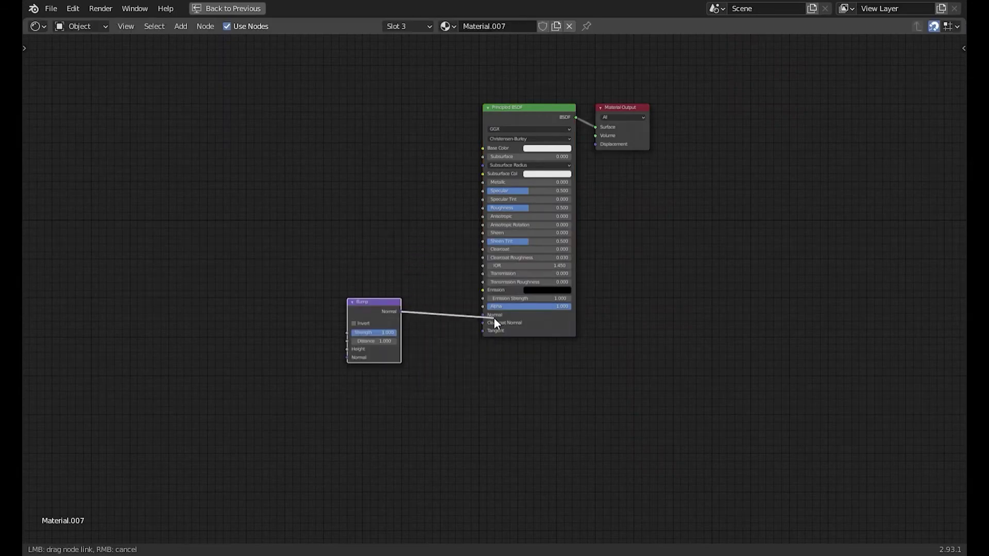
left_click_drag(494, 318, 484, 315)
left_click_drag(373, 301, 420, 271)
Step: Add a Noise Texture node feeding the Bump height
key("shift+a")
type("noise")
key("Return")
left_click(271, 307)
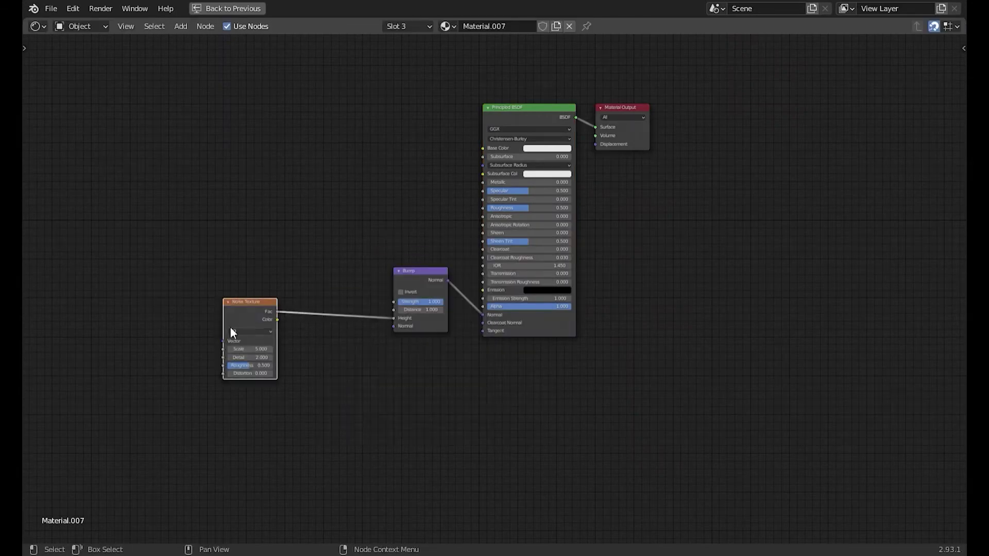
key("ctrl+space")
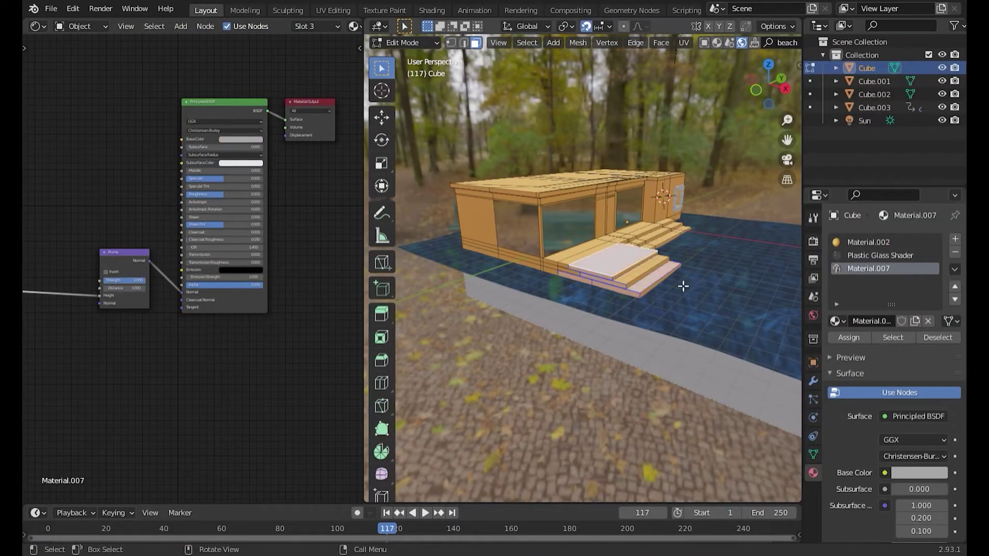
scroll(683, 286, "up", 5)
middle_click_drag(683, 286, 648, 280)
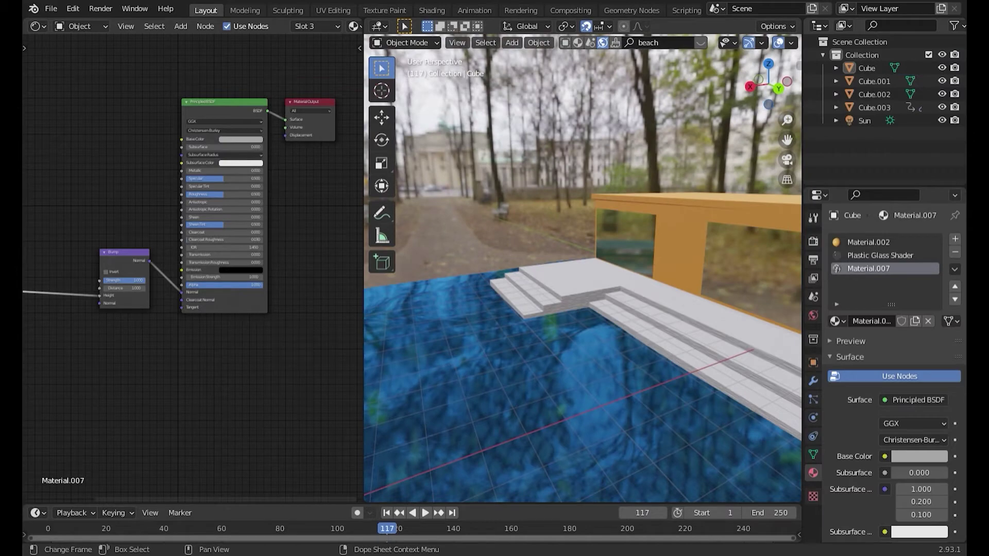
Step: In solid shading, duplicate the window frame onto the left wall, making it narrower and shorter
key("z")
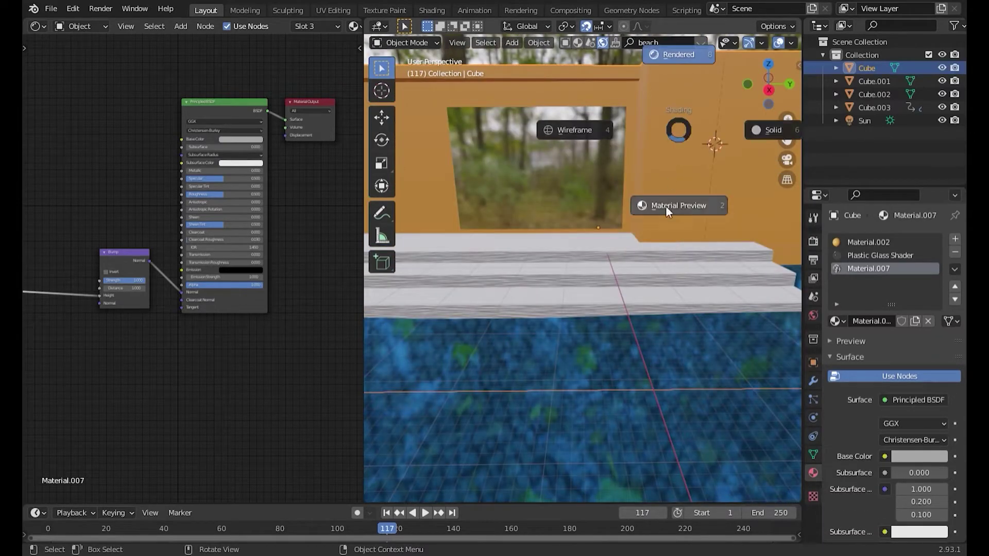
left_click(777, 128)
left_click(903, 65)
left_click(724, 208)
key("shift+d")
left_click(737, 215)
key("s")
key("y")
left_click(668, 215)
key("s")
key("z")
left_click(676, 198)
Step: Isolate the frame copy's mesh, inspect it from below, and move it into place
key("Tab")
key("KP_Divide")
key("ctrl+KP_7")
mouse_move(634, 262)
middle_mouse_down()
mouse_move(495, 424)
mouse_move(539, 286)
middle_mouse_up()
key("KP_Divide")
key("g")
left_click(512, 405)
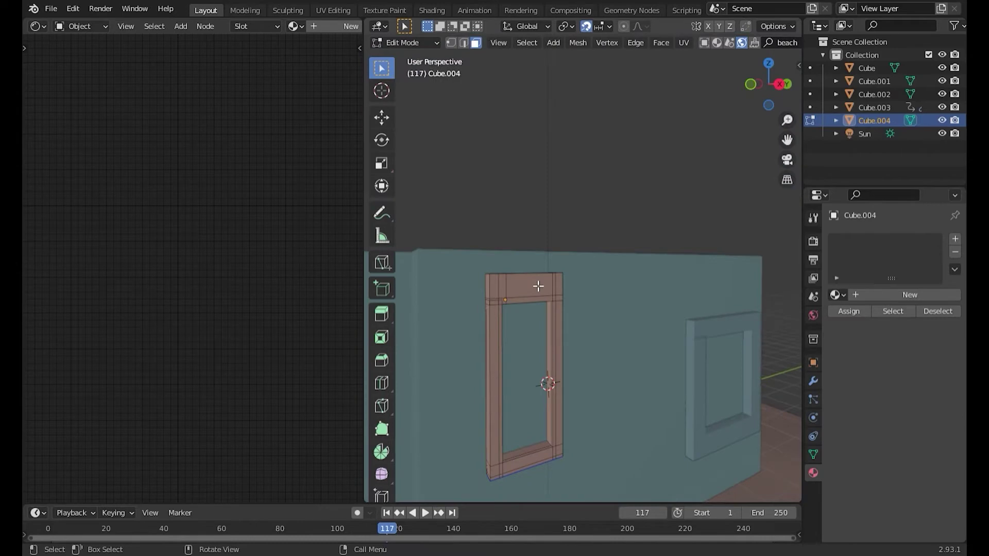
Step: Check the window frame from the side, shift it vertically, then view the whole house
key("KP_Divide")
key("KP_3")
middle_click_drag(530, 481, 534, 325)
key("Tab")
key("g")
key("z")
left_click(720, 225)
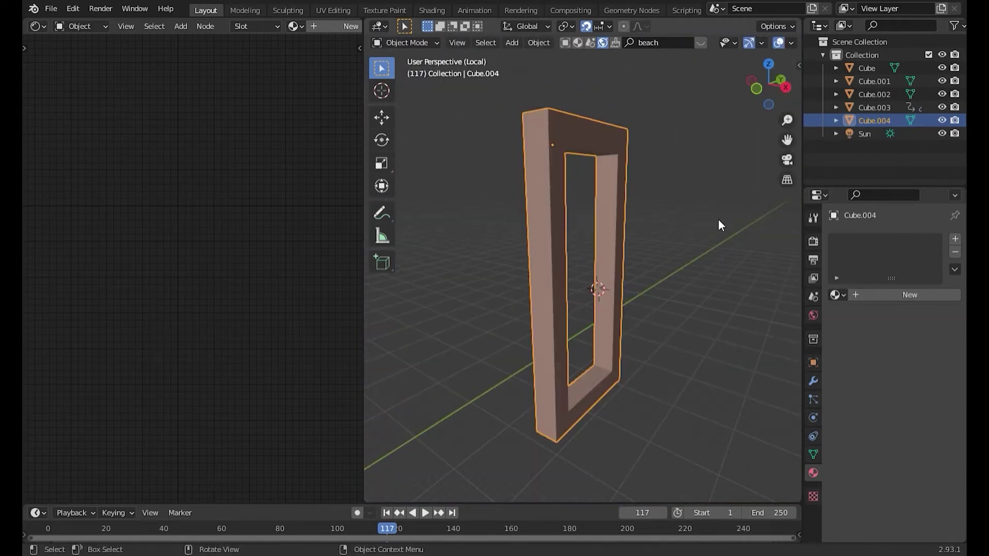
key("KP_Divide")
mouse_move(665, 252)
middle_mouse_down()
mouse_move(521, 353)
mouse_move(660, 280)
middle_mouse_up()
Step: Loop-cut a vertical divider through the right window and add an empty fourth material slot
key("ctrl+space")
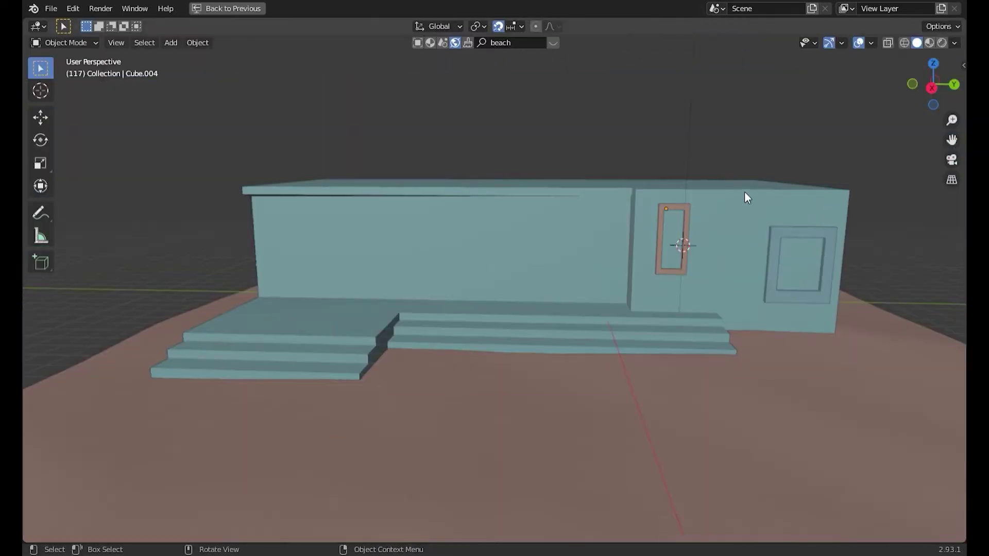
key("z")
scroll(771, 243, "up", 3)
left_click(545, 272)
key("Tab")
key("ctrl+r")
left_click(613, 212)
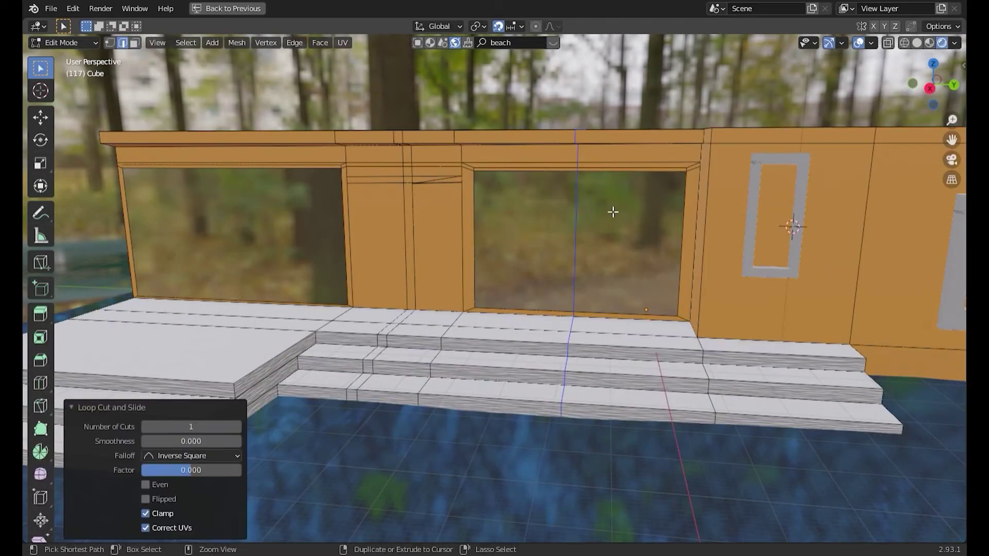
scroll(613, 212, "up", 2)
key("ctrl+space")
left_click(955, 238)
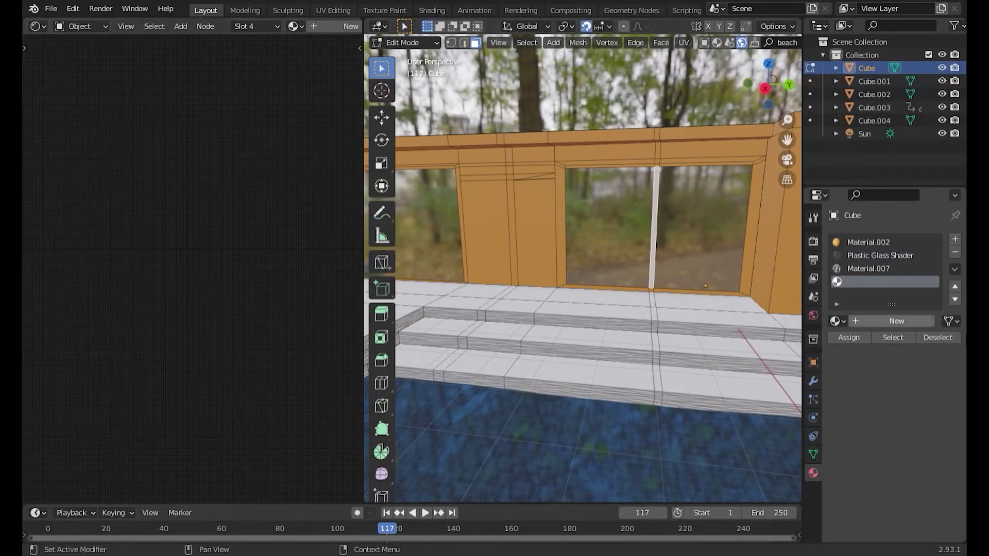
Step: Create Material.008 in the empty slot and select the window-frame face for it
left_click(896, 321)
scroll(218, 307, "up", 2)
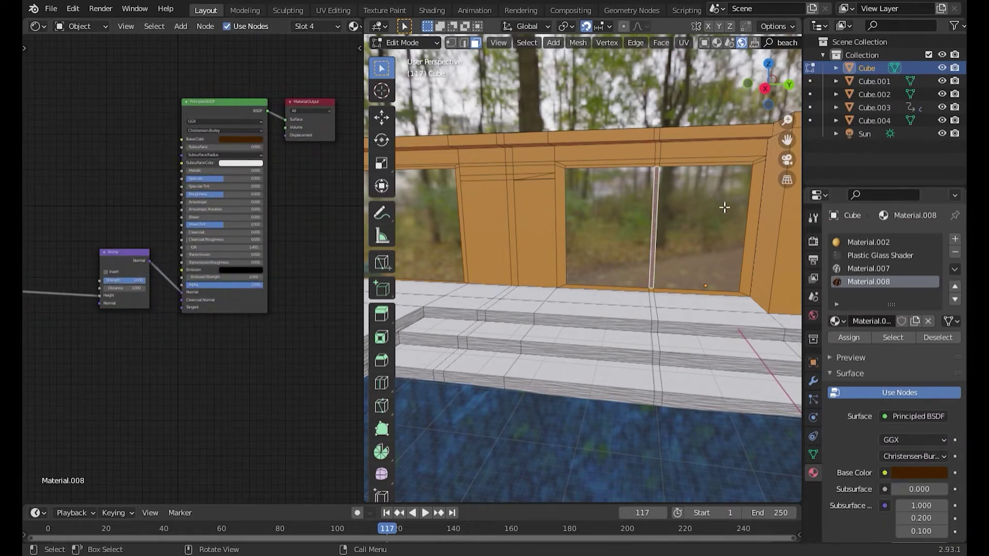
key("KP_Decimal")
scroll(211, 307, "up", 3)
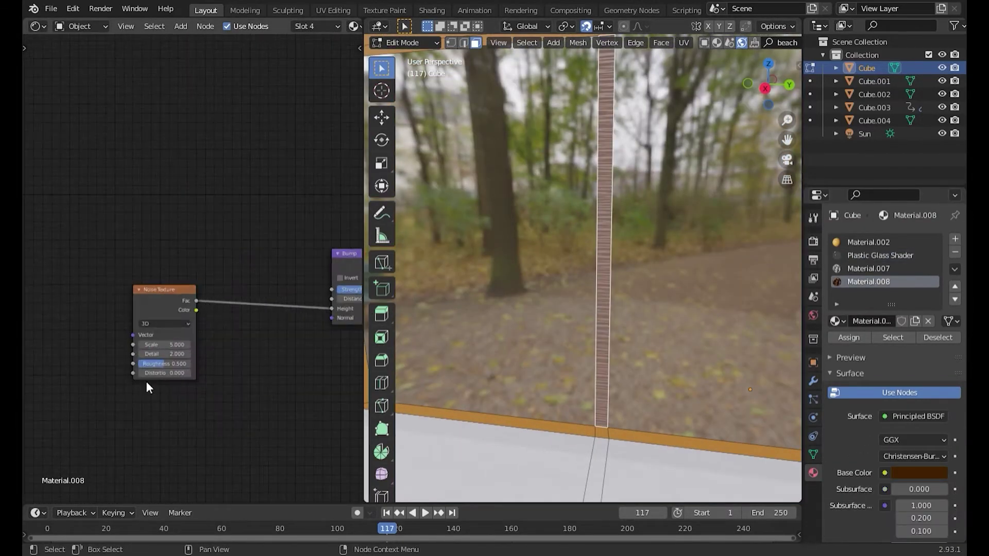
scroll(597, 360, "up", 3)
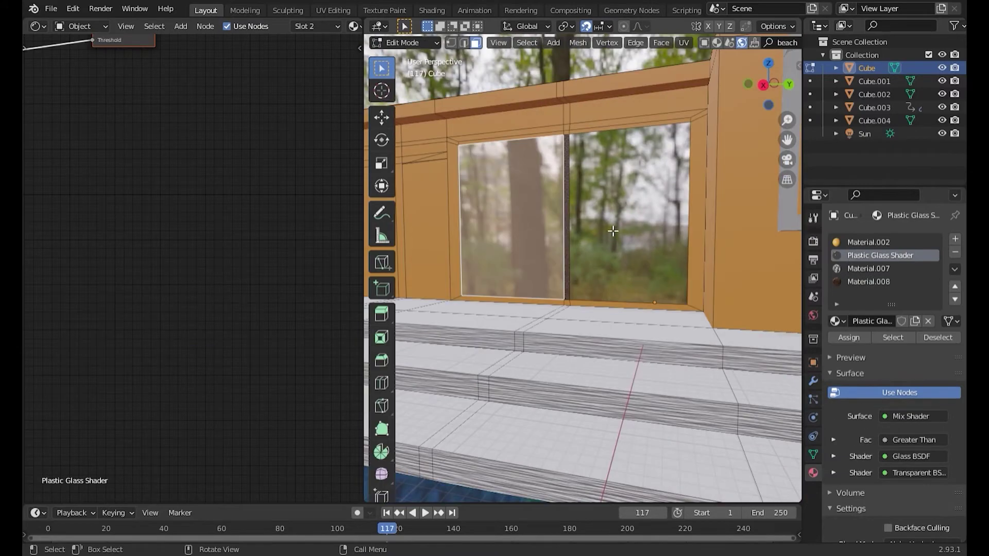
left_click(587, 73)
left_click(869, 268)
left_click(869, 242)
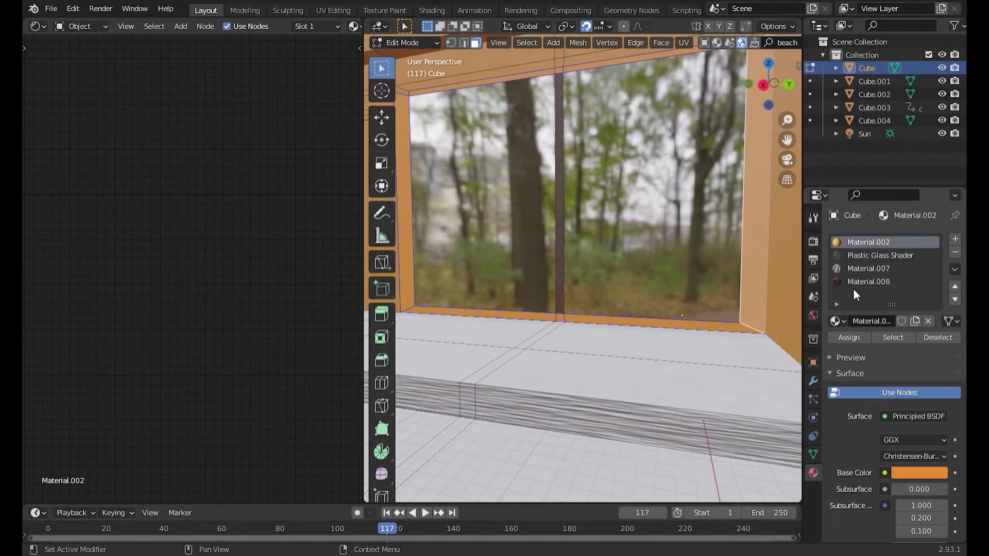
left_click(869, 268)
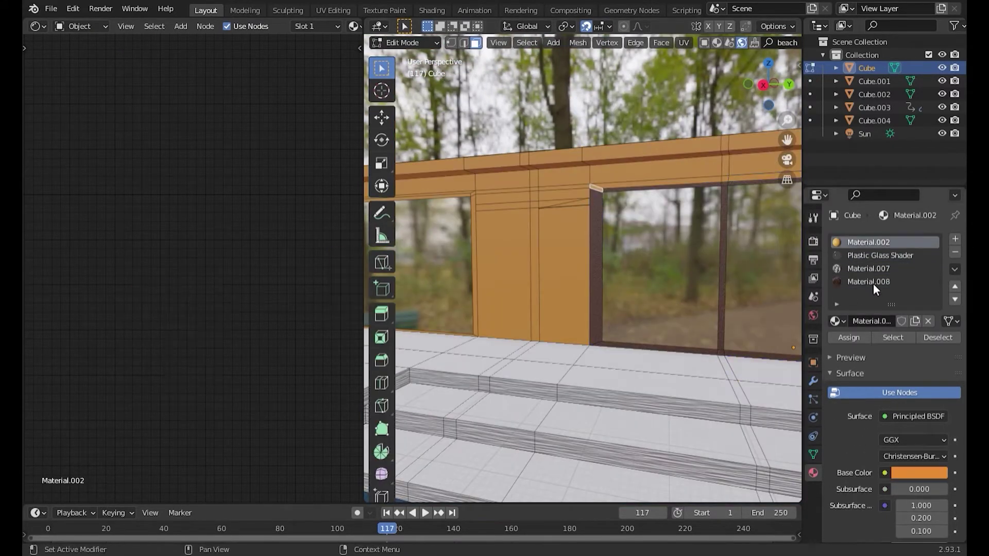
left_click(874, 285)
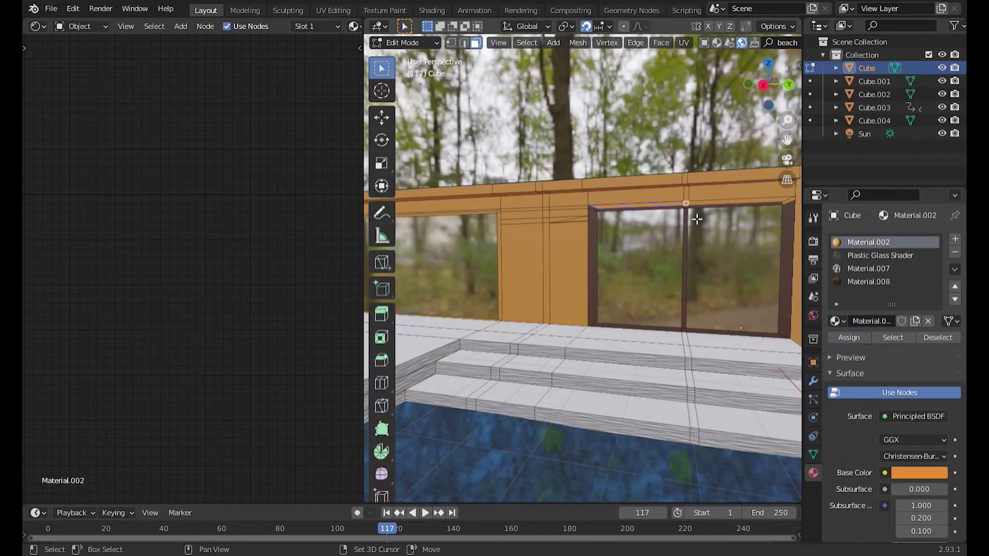
Step: Give Material.008 a dark brown base colour
mouse_move(627, 241)
middle_mouse_down()
mouse_move(598, 266)
mouse_move(615, 319)
mouse_move(579, 300)
middle_mouse_up()
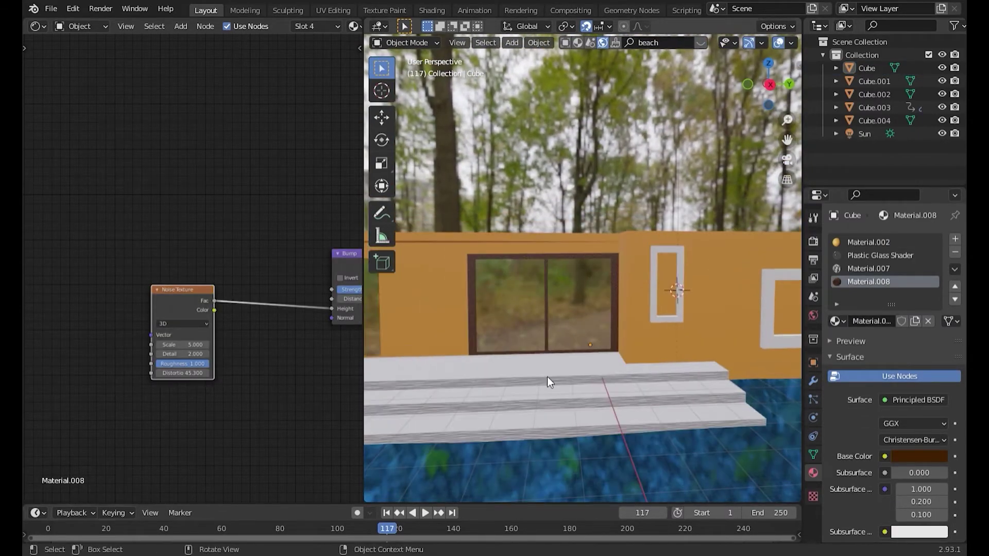
middle_click_drag(319, 310, 218, 245)
left_click_drag(257, 157, 257, 155)
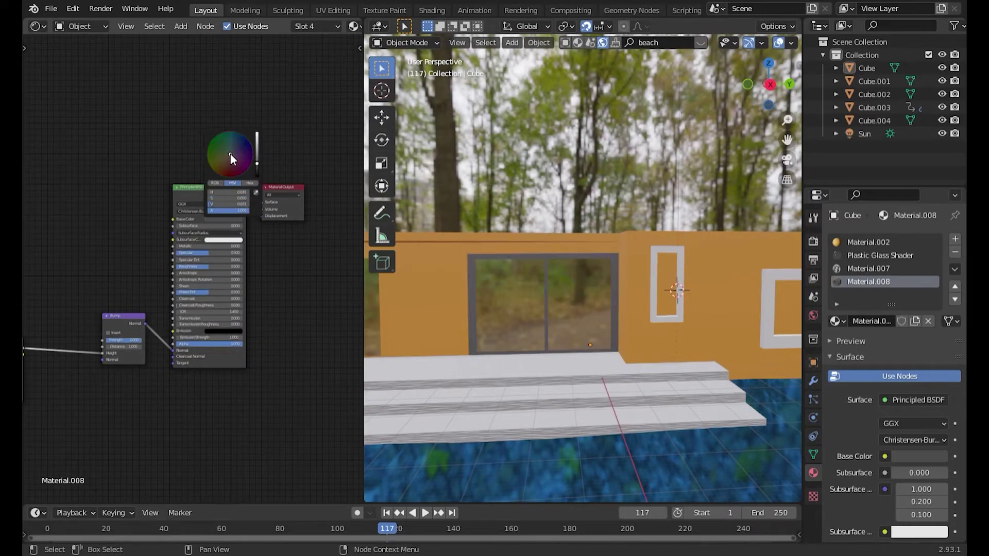
left_click(652, 308)
mouse_move(652, 308)
middle_mouse_down()
mouse_move(677, 305)
mouse_move(670, 515)
middle_mouse_up()
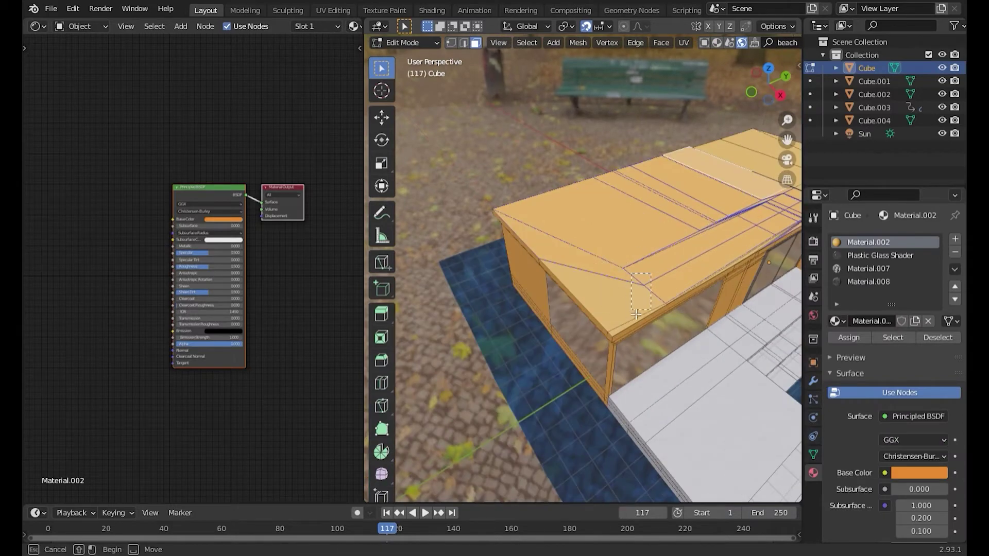
Step: In Object Mode, change Material.002's Base Color from orange/pink to red
middle_click_drag(636, 314, 679, 354)
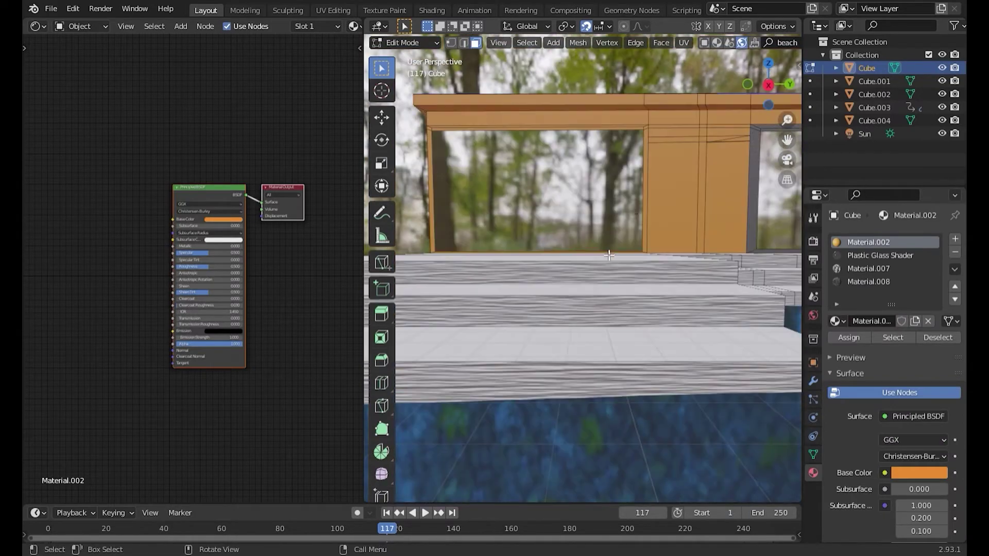
scroll(665, 338, "down", 3)
scroll(618, 299, "down", 5)
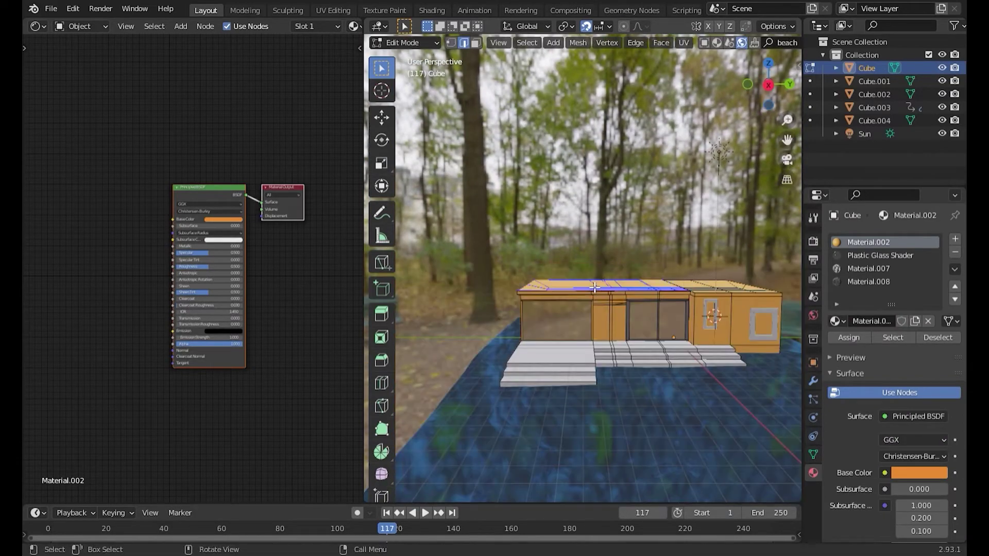
scroll(598, 278, "up", 3)
mouse_move(599, 277)
middle_mouse_down()
mouse_move(640, 337)
mouse_move(625, 230)
middle_mouse_up()
key("Tab")
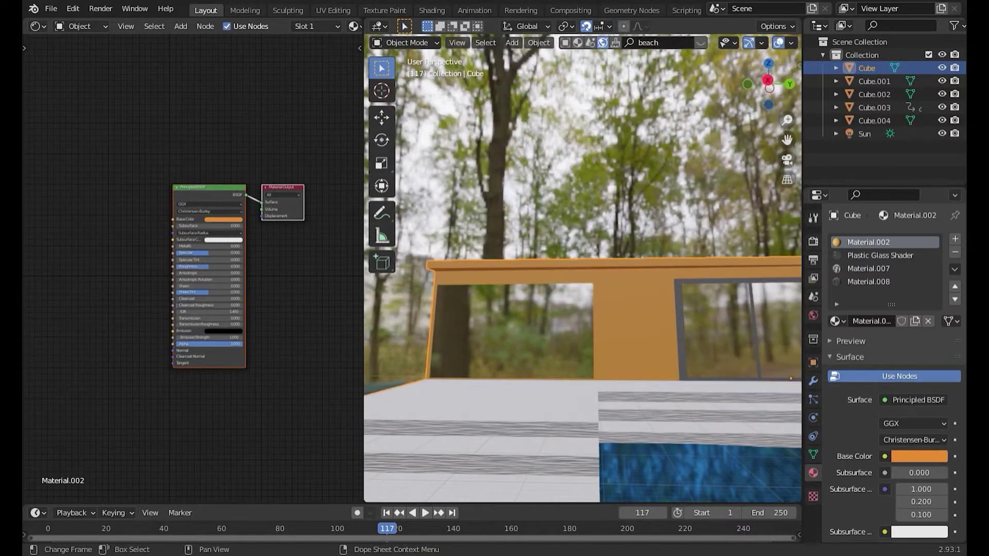
left_click_drag(233, 163, 235, 175)
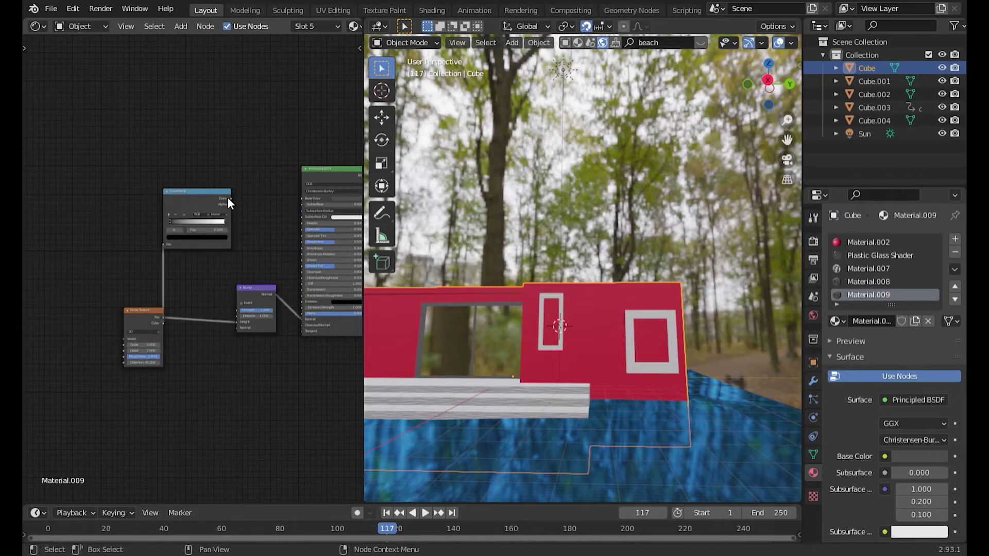
Step: Feed the ColorRamp into Base Color and assign Material.009 to the selected wall section
left_click_drag(228, 199, 303, 198)
middle_click_drag(516, 360, 569, 433)
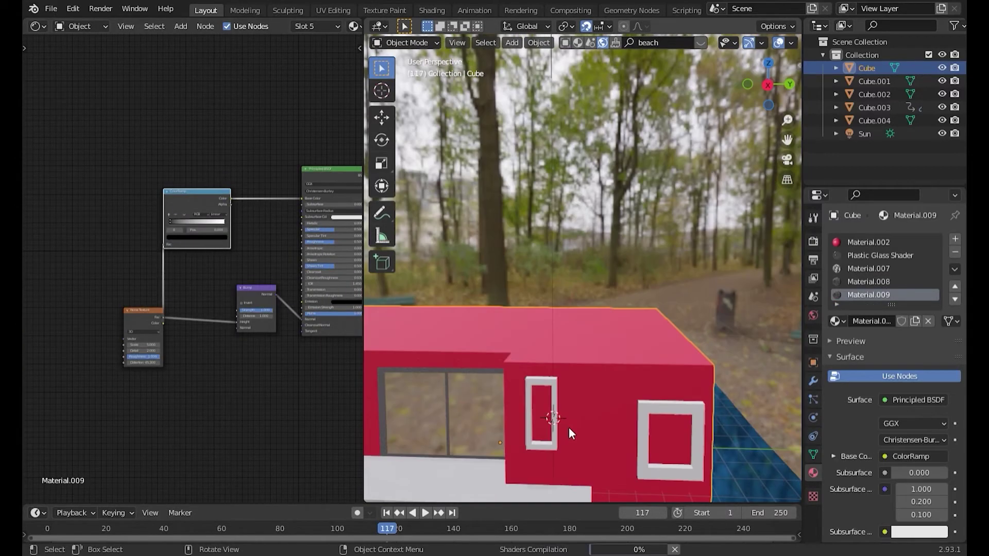
scroll(236, 276, "up", 3)
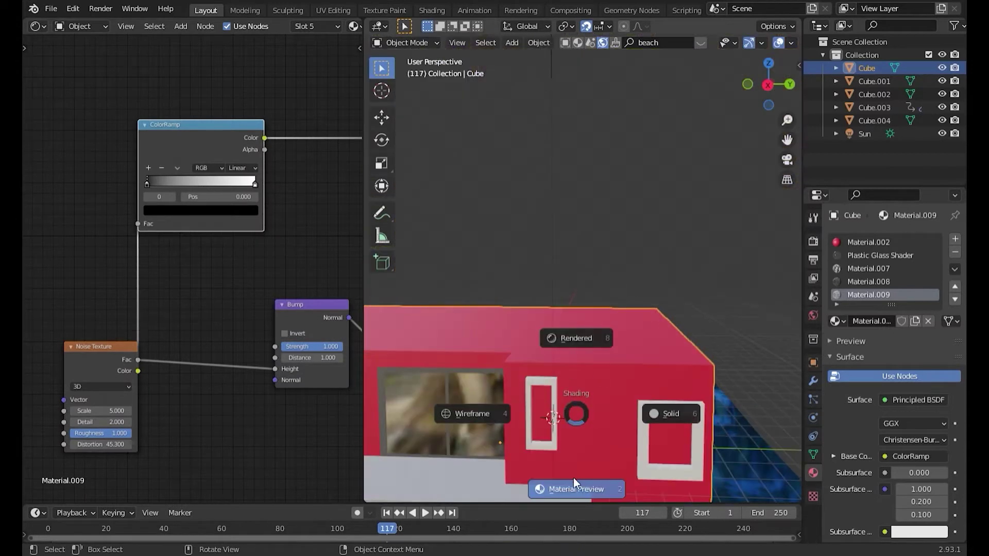
left_click(573, 478)
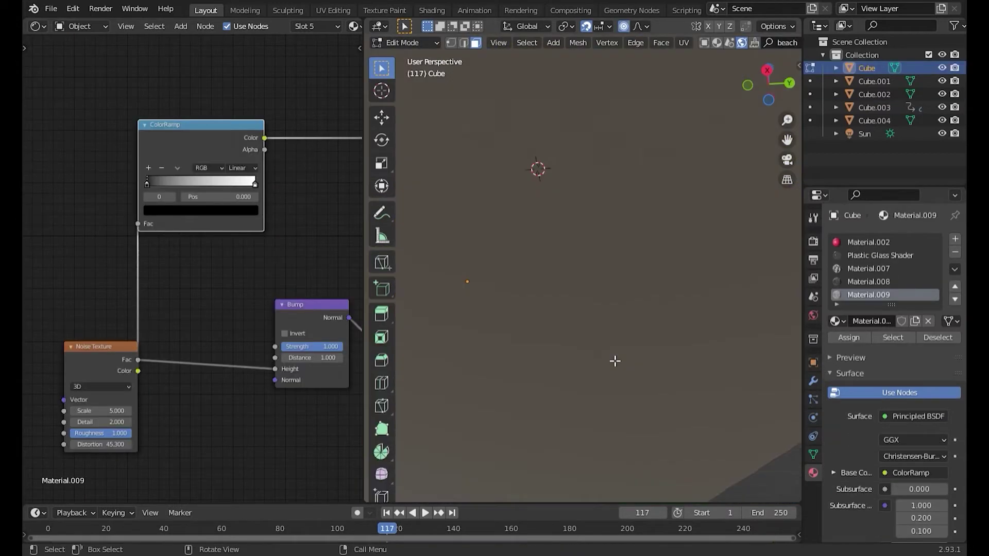
key("Tab")
left_click(472, 464)
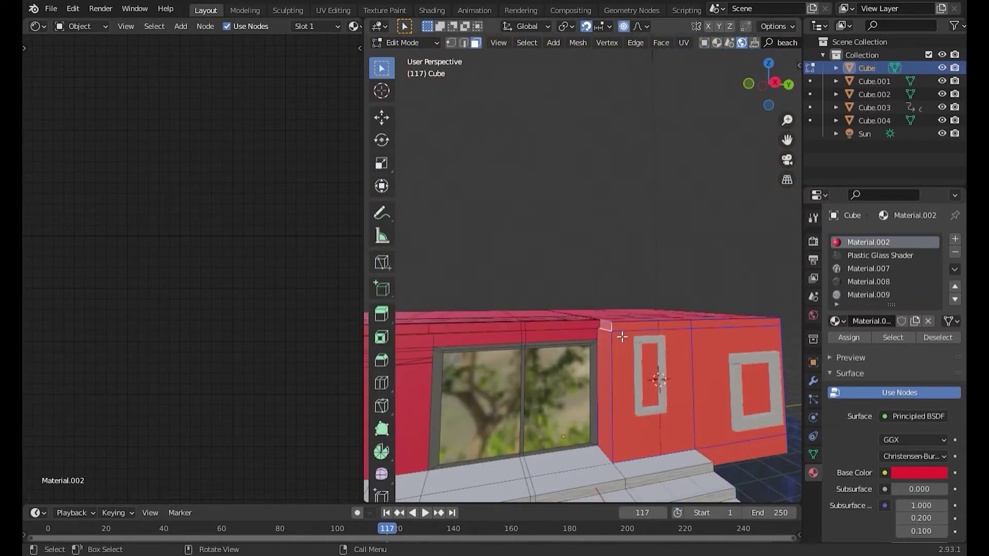
Step: Set the ColorRamp's right stop to cream and its left stop to reddish
left_click(255, 184)
left_click(231, 209)
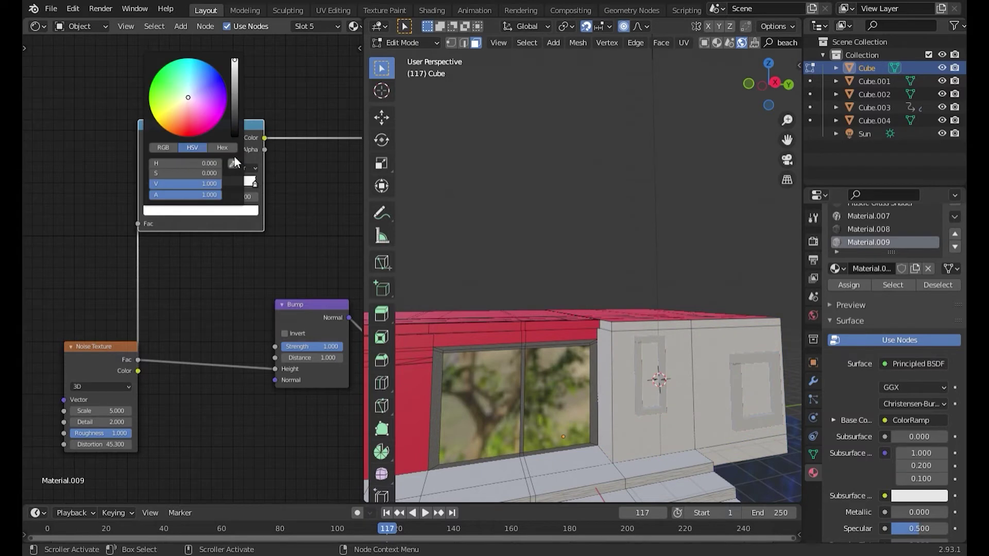
left_click_drag(196, 108, 188, 101)
left_click(225, 182)
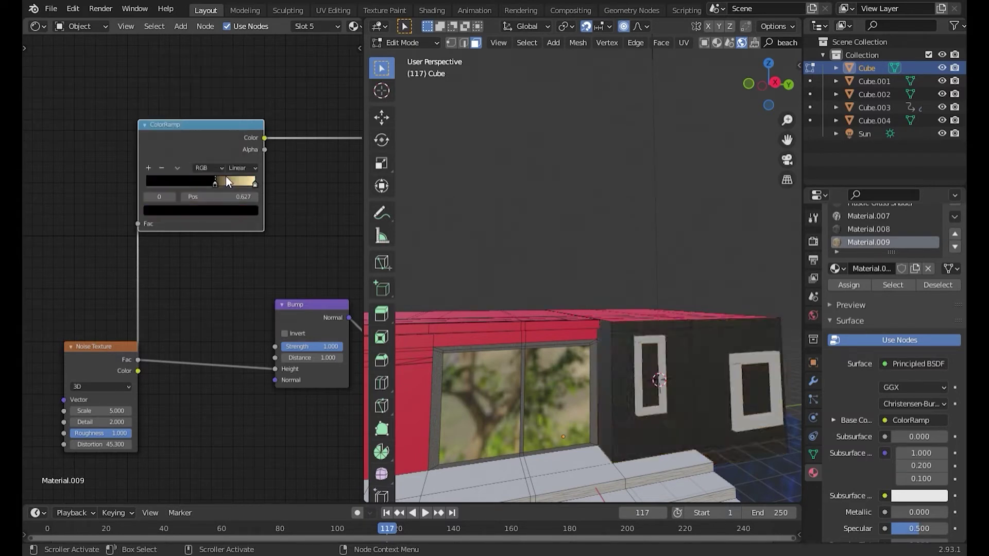
double_click(110, 411)
type("2.000")
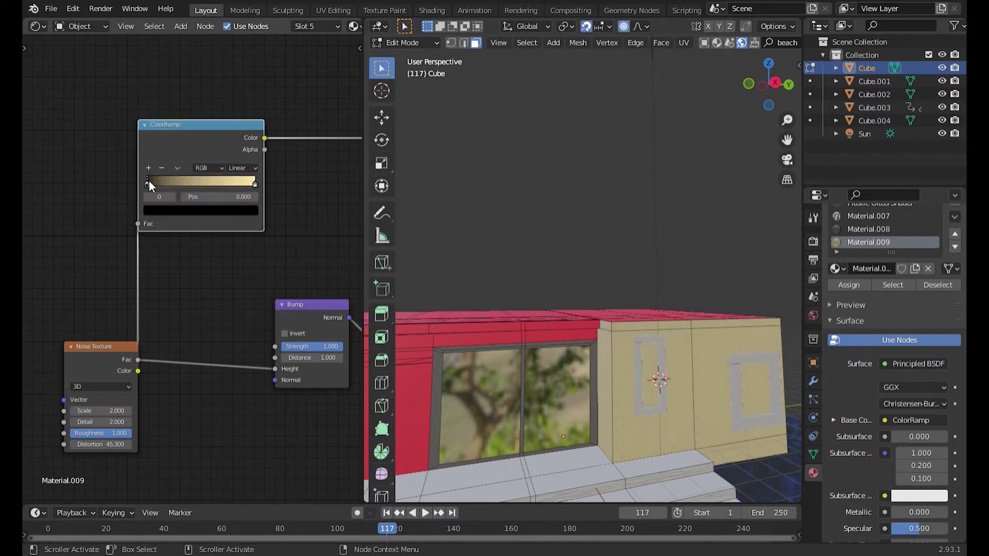
left_click_drag(239, 77, 235, 62)
left_click(180, 117)
scroll(180, 129, "down", 8)
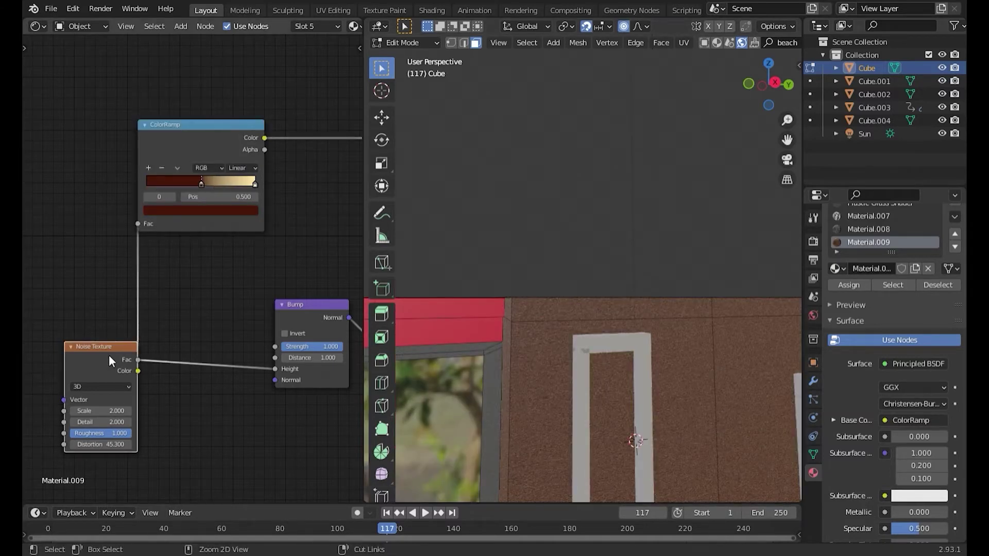
Step: Set the Mapping node's Scale Z to 0 and Scale Y to -0.100
scroll(157, 283, "down", 2)
middle_click_drag(303, 273, 249, 401)
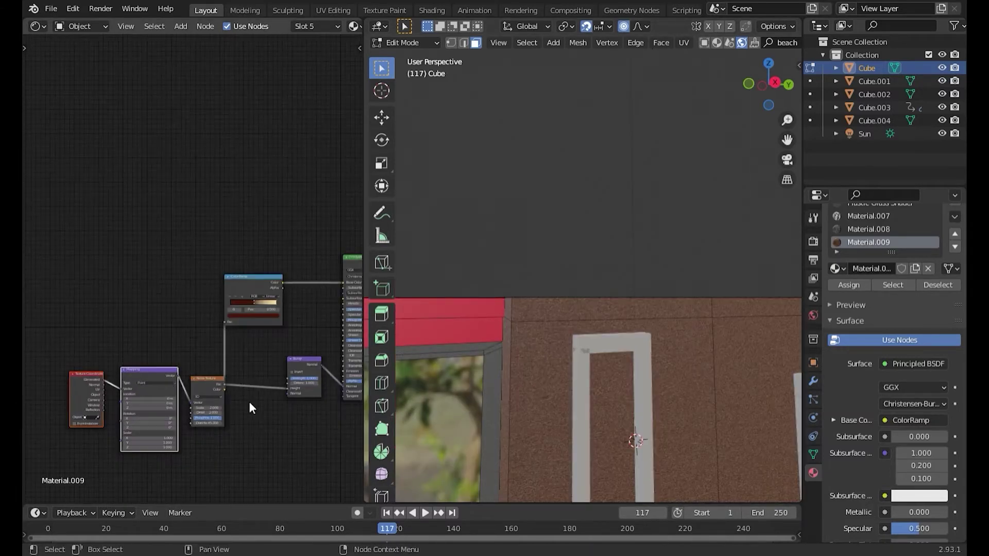
scroll(248, 401, "up", 4)
scroll(295, 347, "up", 2)
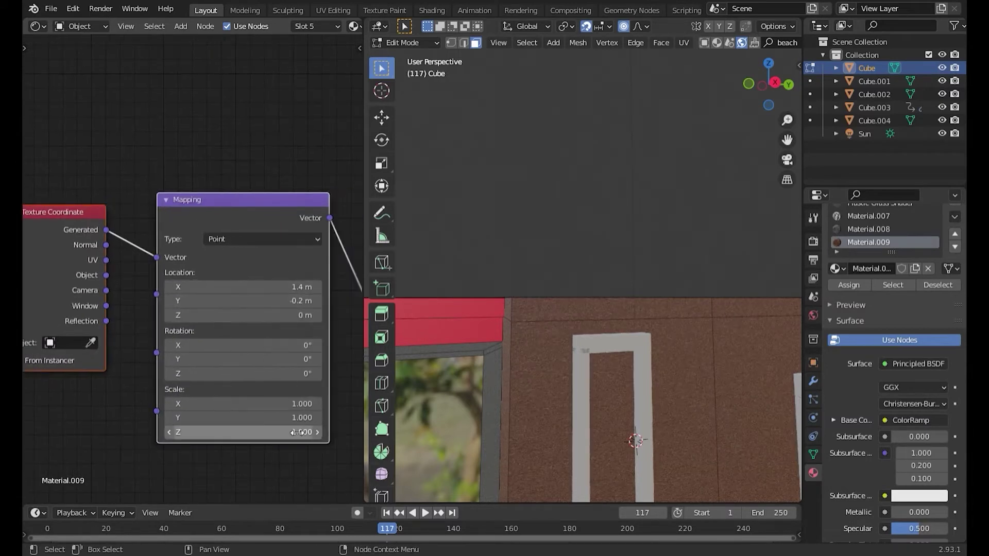
middle_click_drag(308, 179, 44, 222)
mouse_move(136, 436)
middle_mouse_down()
mouse_move(209, 329)
mouse_move(327, 329)
middle_mouse_up()
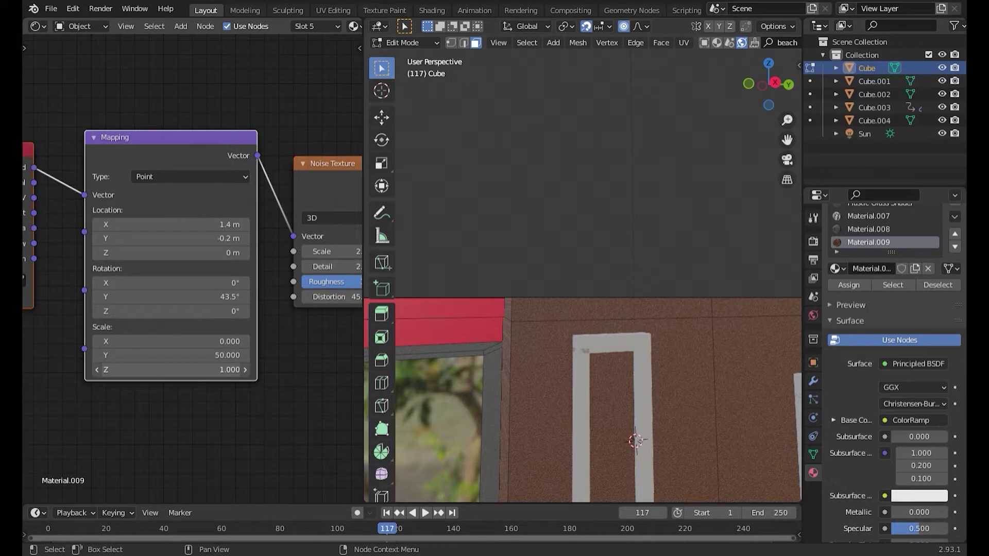
key("BackSpace")
scroll(305, 360, "down", 1)
scroll(611, 372, "up", 3)
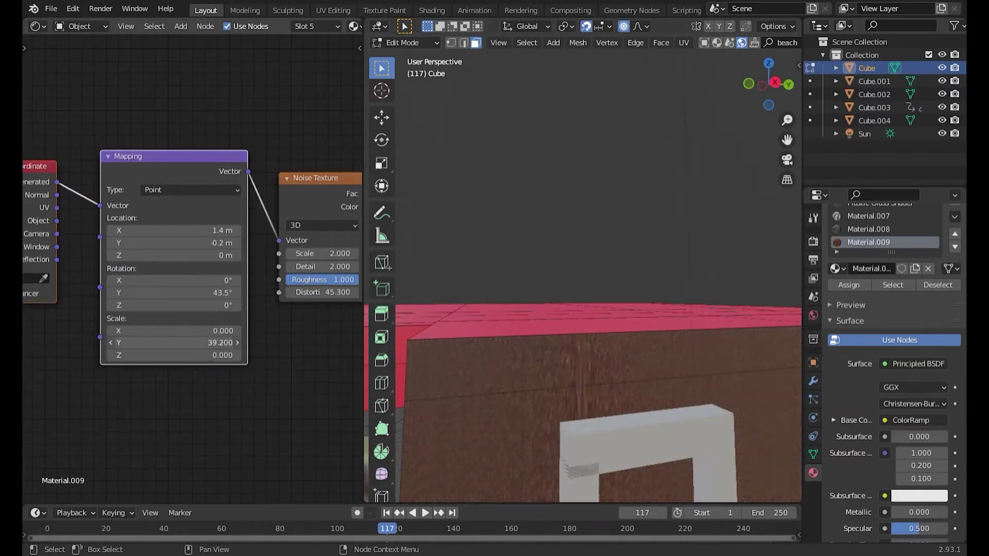
double_click(174, 343)
type("0.8")
key("Return")
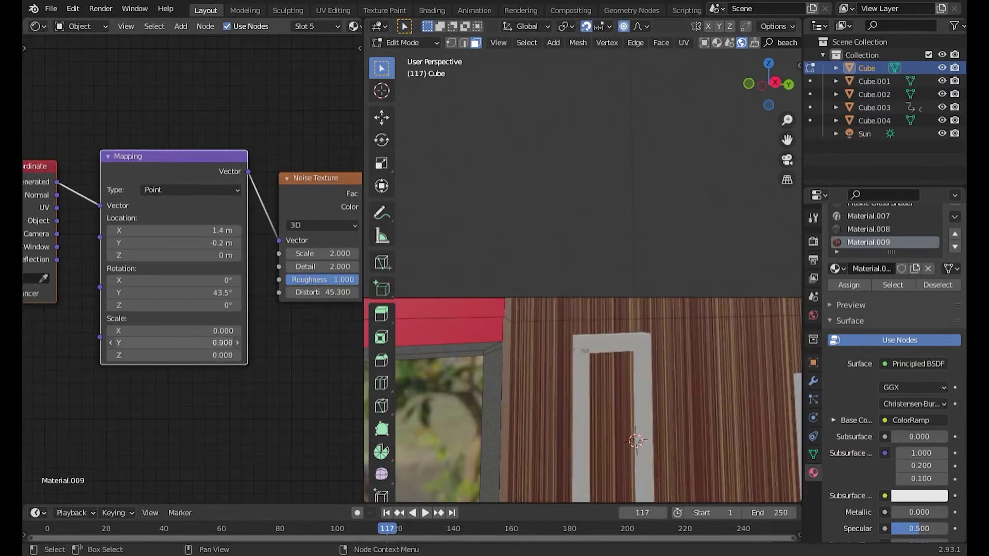
left_click_drag(174, 343, 111, 343)
Step: Tilt the wood stripes via Mapping rotation and X scale, and reposition the ColorRamp stops
scroll(642, 321, "down", 3)
scroll(228, 310, "up", 1)
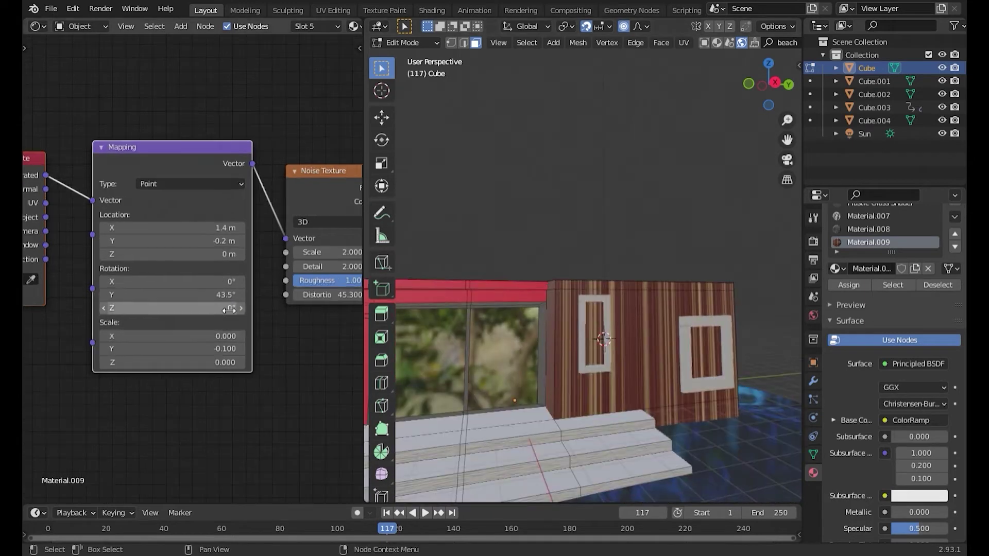
scroll(228, 309, "up", 1)
left_click_drag(170, 282, 237, 283)
left_click_drag(170, 253, 155, 252)
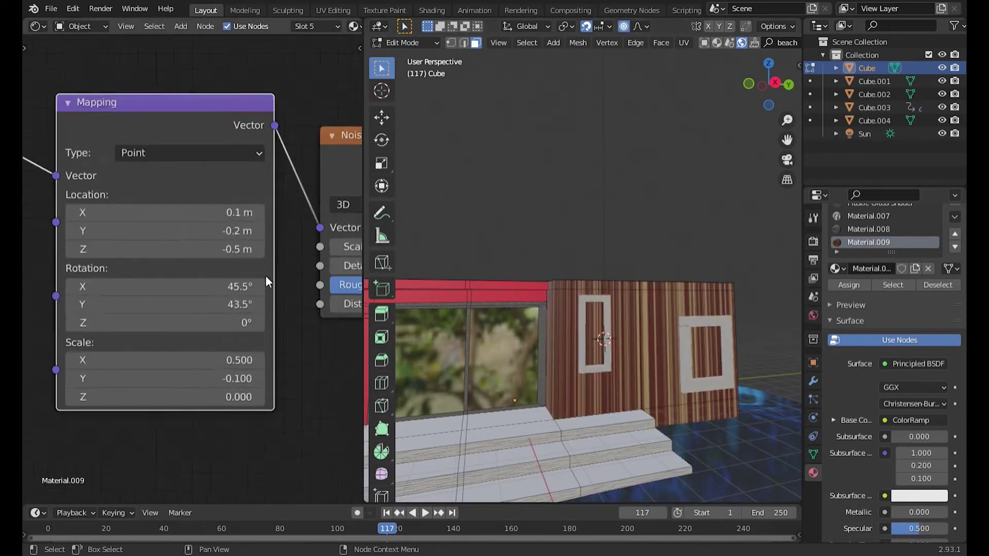
middle_click_drag(264, 275, 196, 275)
scroll(237, 316, "down", 3)
scroll(242, 299, "up", 3)
left_click_drag(278, 264, 264, 263)
mouse_move(359, 264)
left_mouse_down()
mouse_move(253, 264)
mouse_move(292, 264)
left_mouse_up()
scroll(232, 394, "down", 1)
middle_click_drag(231, 394, 262, 208)
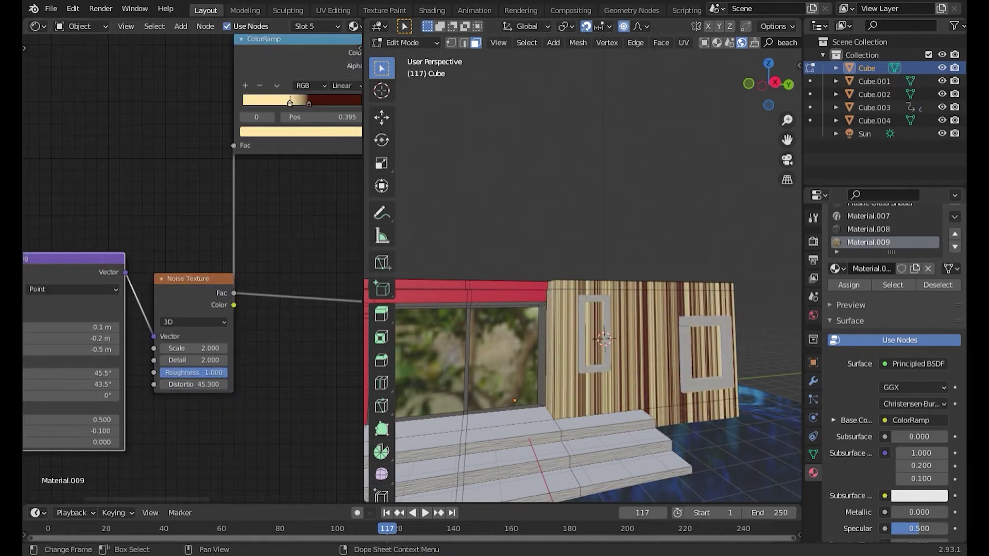
Step: Set the Noise Texture scale to 0.500 in Object Mode
key("Tab")
scroll(535, 335, "up", 5)
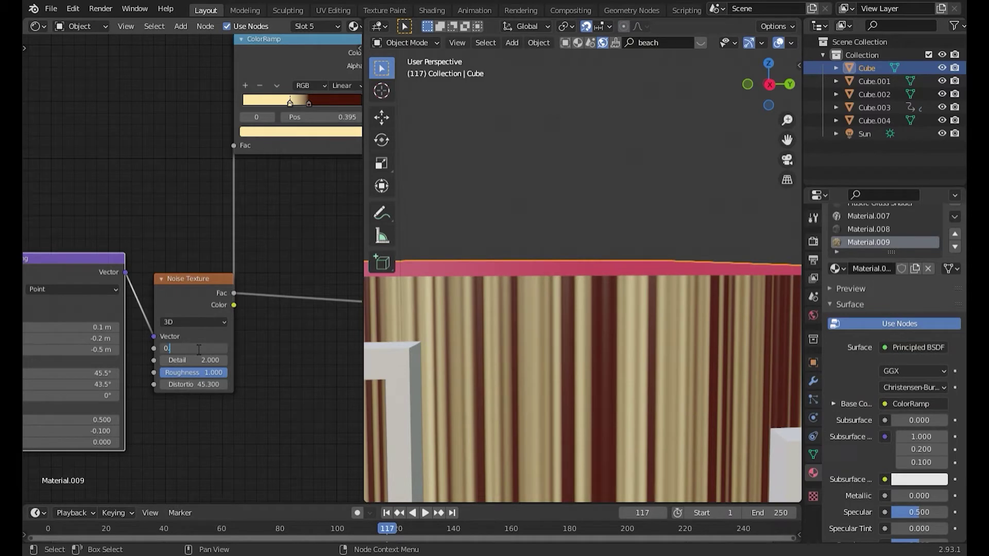
type("6")
key("Return")
scroll(201, 335, "down", 2)
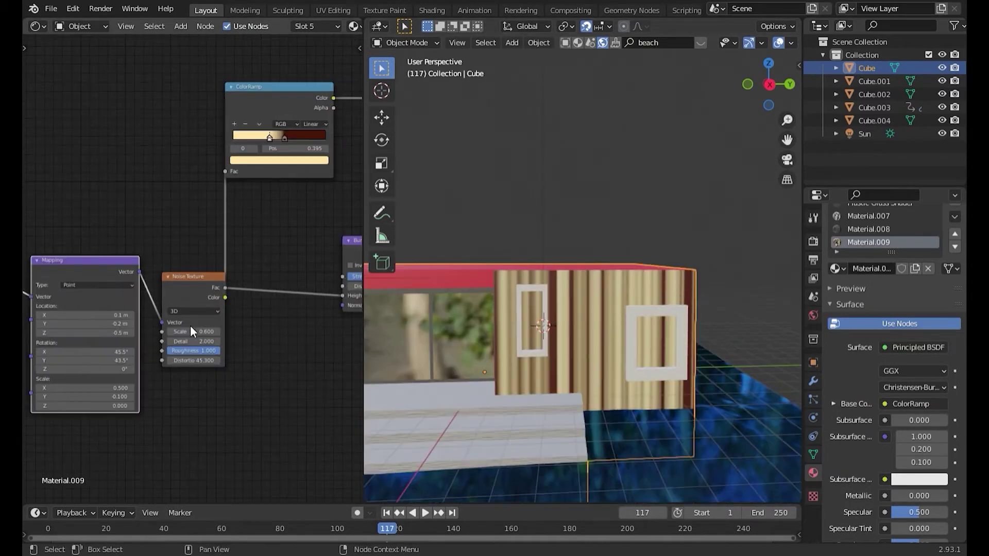
key("BackSpace")
type("5")
key("Return")
Step: Slide the cream ColorRamp stop to position 0.100 to widen the lighter stripes
left_click(285, 137)
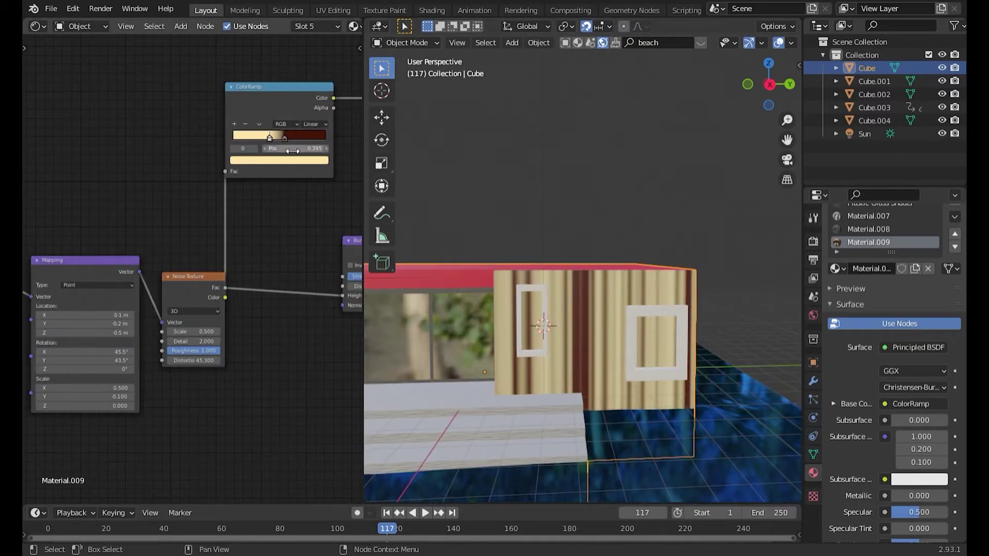
left_click(270, 138)
left_click_drag(256, 139, 227, 138)
left_click(242, 159)
mouse_move(506, 300)
middle_mouse_down()
mouse_move(549, 322)
mouse_move(564, 217)
middle_mouse_up()
key("Tab")
Step: Select the roof corner faces and test a 1 m downward move, then cancel it
scroll(716, 177, "down", 3)
key("ctrl+space")
middle_click_drag(716, 176, 490, 261)
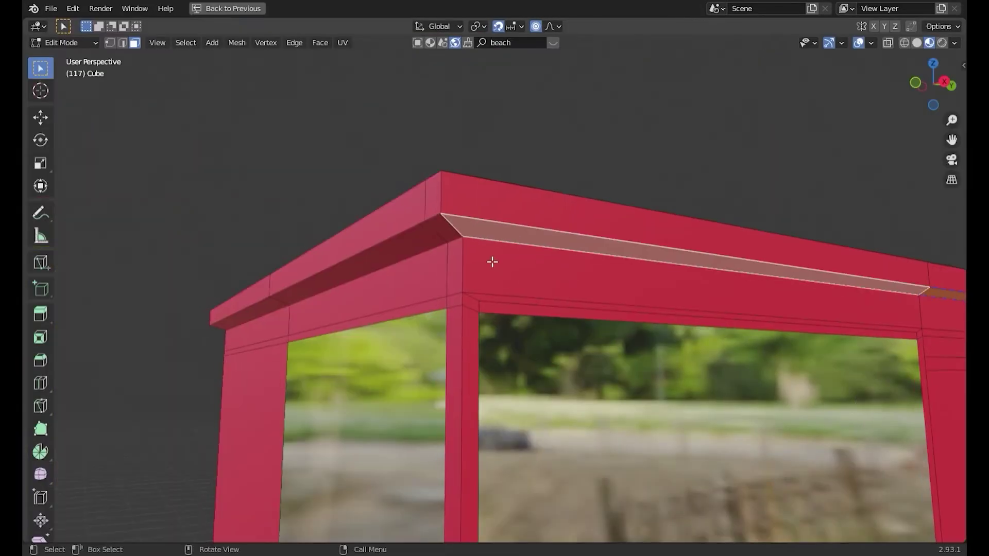
key("g")
key("Escape")
left_click(250, 314, "ctrl")
key("g")
key("z")
key("Escape")
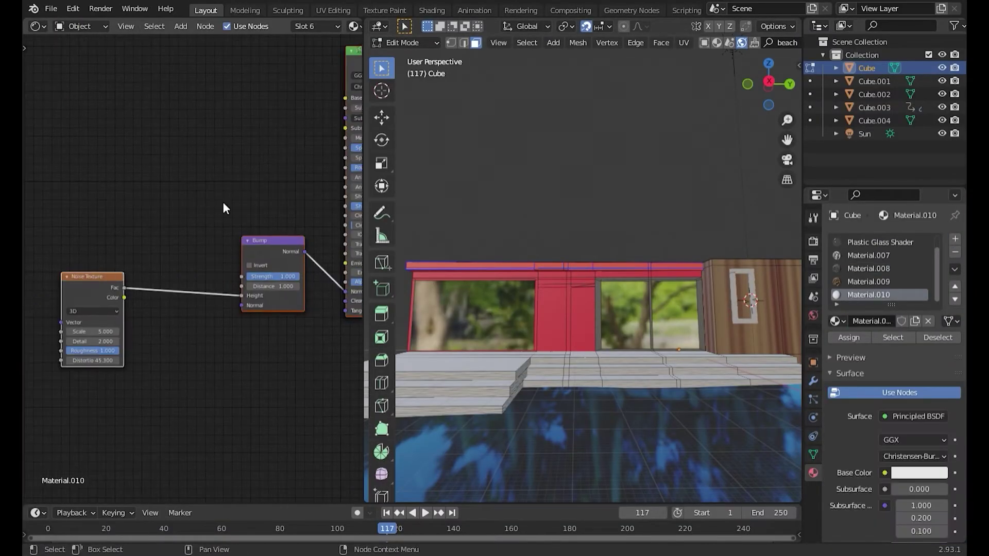
Step: Remove the unused Material.010 slot and make Material.011 the active material
middle_click_drag(225, 189, 20, 278)
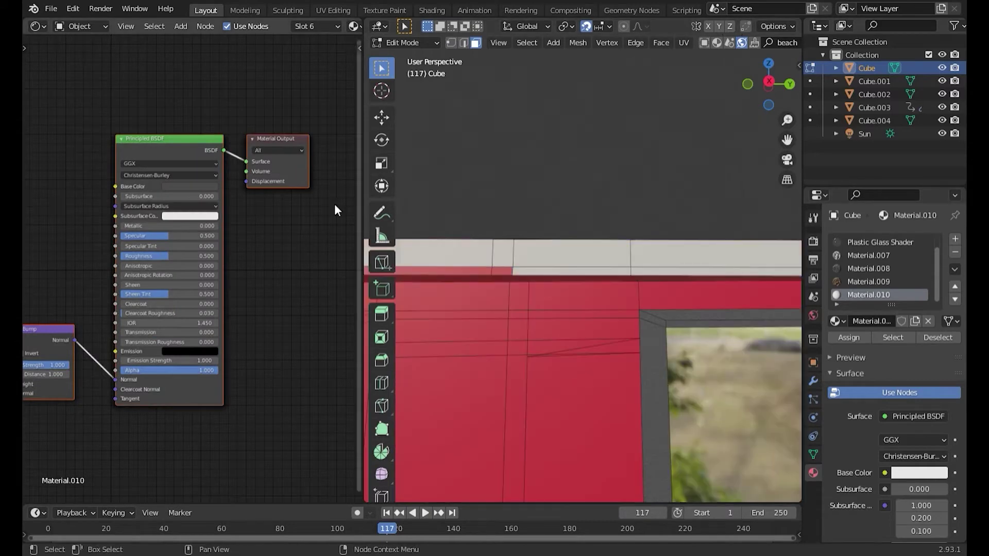
scroll(192, 257, "down", 3)
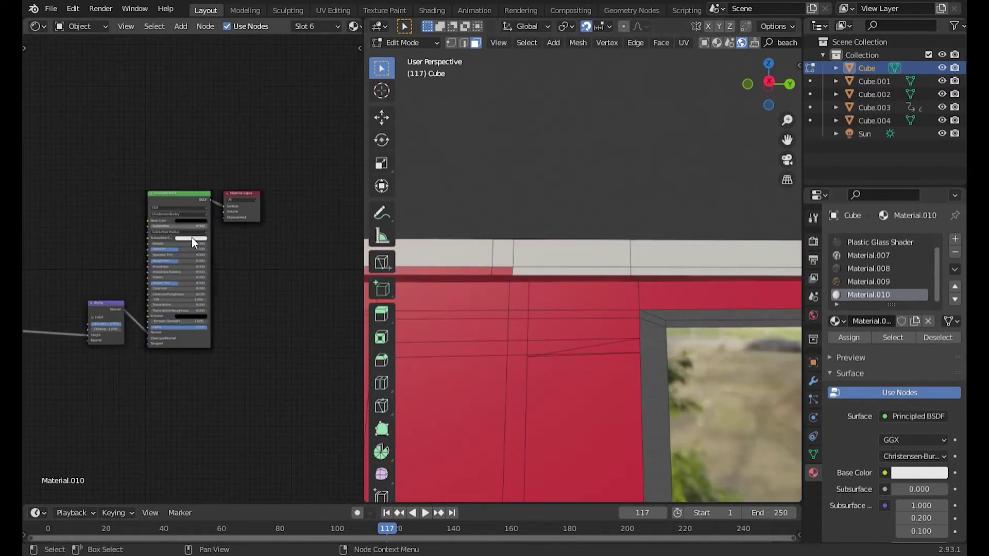
left_click(205, 222)
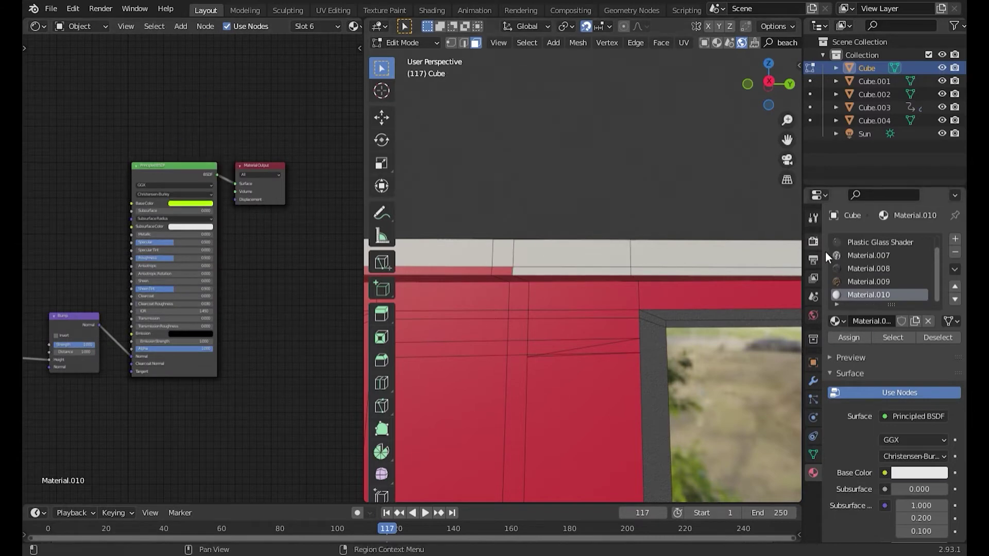
left_click(955, 252)
key("Tab")
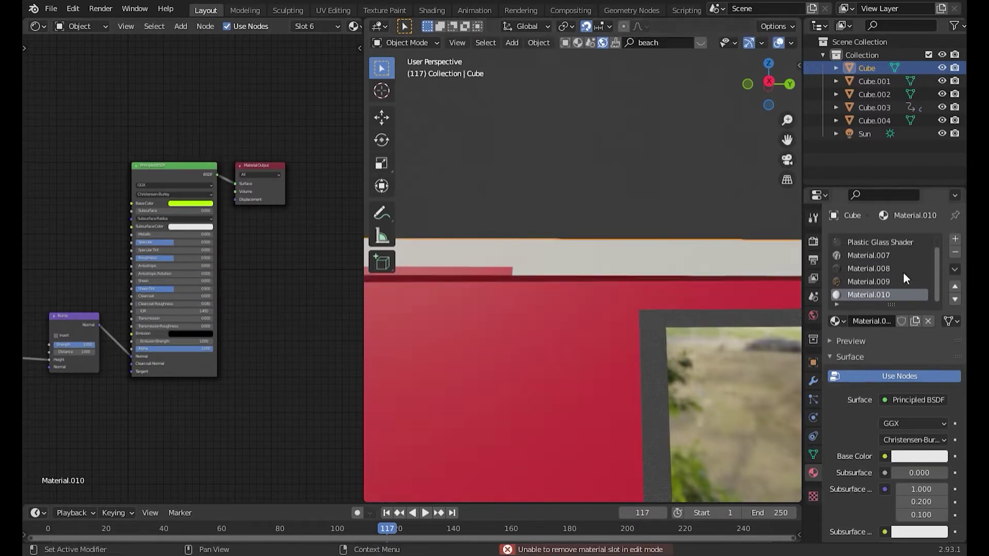
left_click(955, 252)
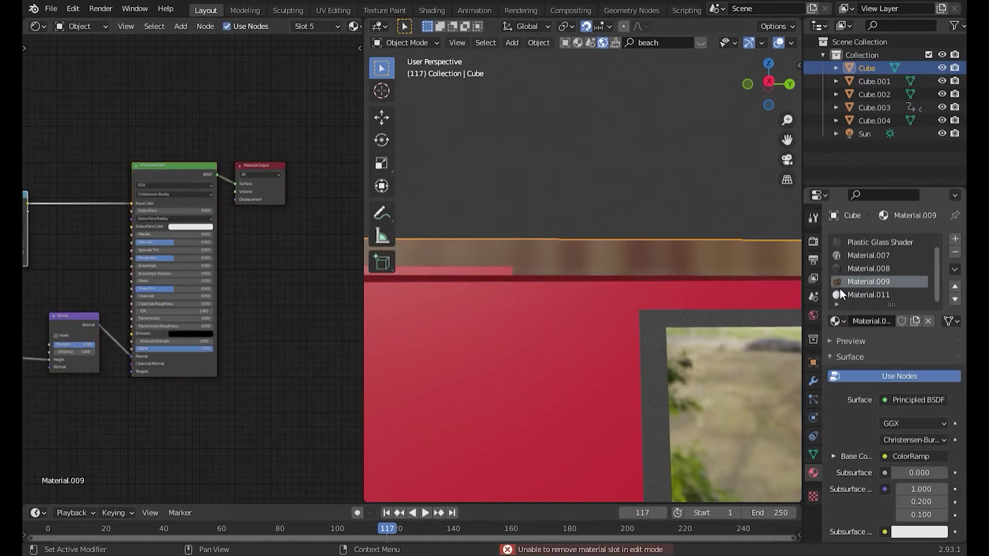
left_click(898, 294)
Step: Select the roof-edge faces and assign them Material.011
scroll(272, 258, "up", 2)
scroll(273, 253, "up", 2)
key("Tab")
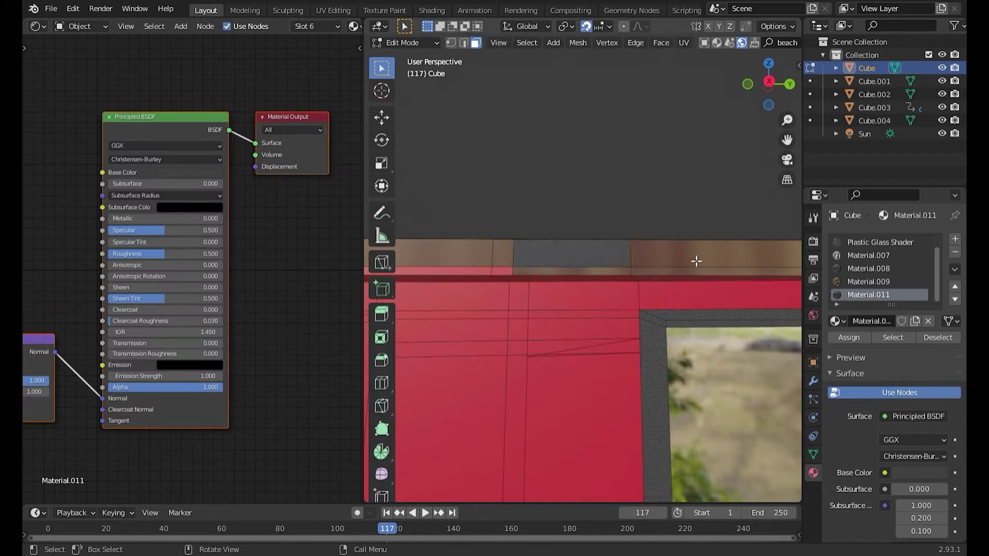
left_click(599, 275, "shift")
left_click(467, 271)
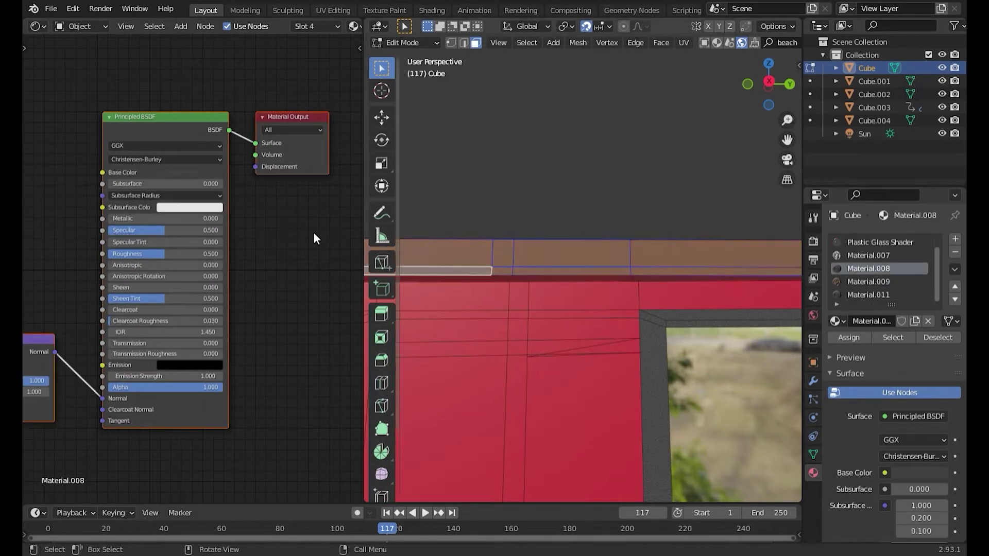
left_click(206, 172)
key("ctrl+z")
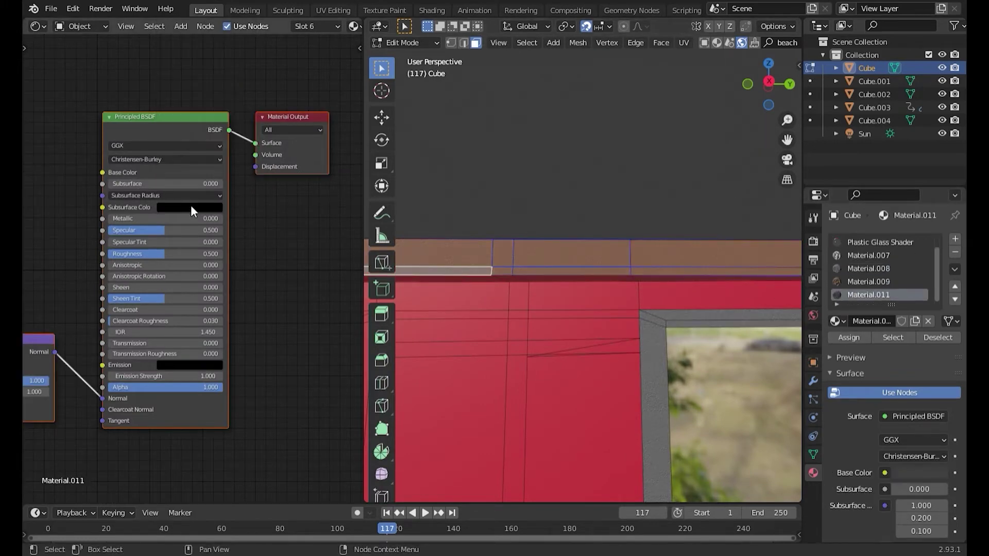
Step: Inspect the wall top and make Material.002 the active material
mouse_move(625, 196)
middle_mouse_down()
mouse_move(578, 256)
mouse_move(642, 342)
mouse_move(611, 172)
mouse_move(530, 200)
mouse_move(582, 242)
middle_mouse_up()
scroll(877, 311, "up", 1)
left_click(869, 242)
mouse_move(670, 206)
middle_mouse_down()
mouse_move(628, 163)
mouse_move(617, 89)
mouse_move(583, 130)
mouse_move(643, 236)
middle_mouse_up()
scroll(643, 228, "down", 5)
mouse_move(744, 369)
middle_mouse_down()
mouse_move(601, 228)
mouse_move(779, 328)
mouse_move(728, 303)
middle_mouse_up()
key("Tab")
key("Tab")
Step: Box-select all the roof top faces, then view the shaded building's red wall
key("ctrl+space")
scroll(716, 371, "up", 4)
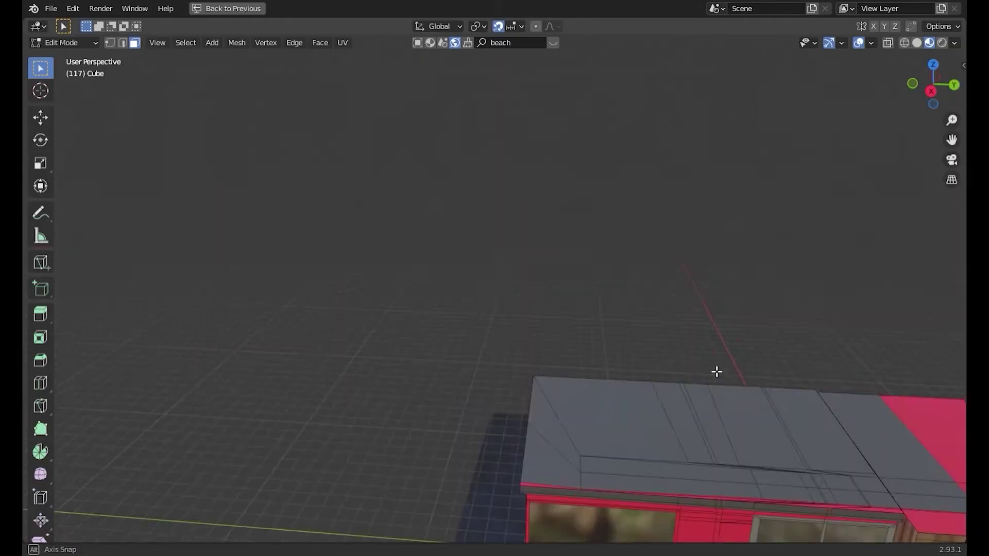
middle_click_drag(716, 371, 633, 397)
middle_click_drag(237, 332, 538, 302)
left_click_drag(539, 302, 291, 397)
key("ctrl+space")
key("Tab")
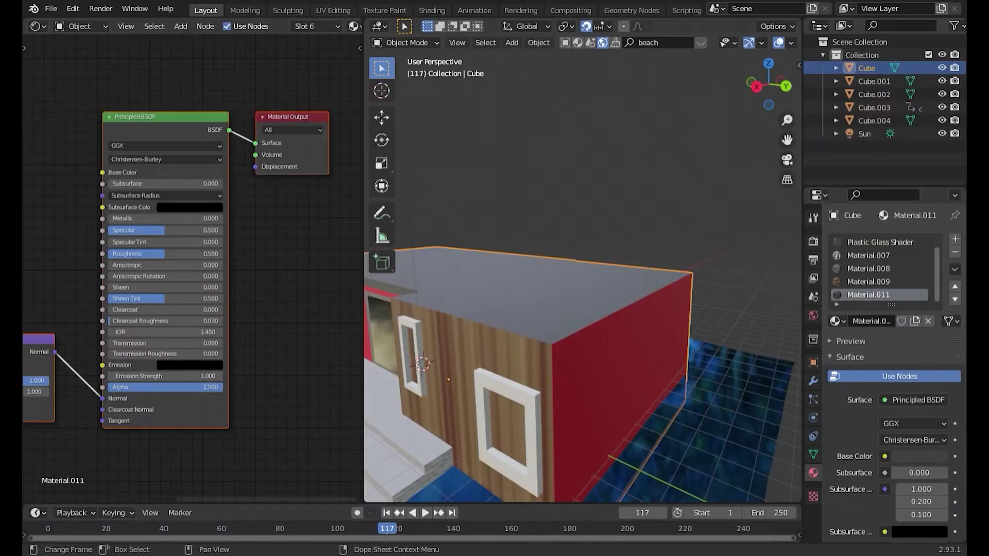
scroll(447, 417, "up", 4)
middle_click_drag(447, 417, 402, 423)
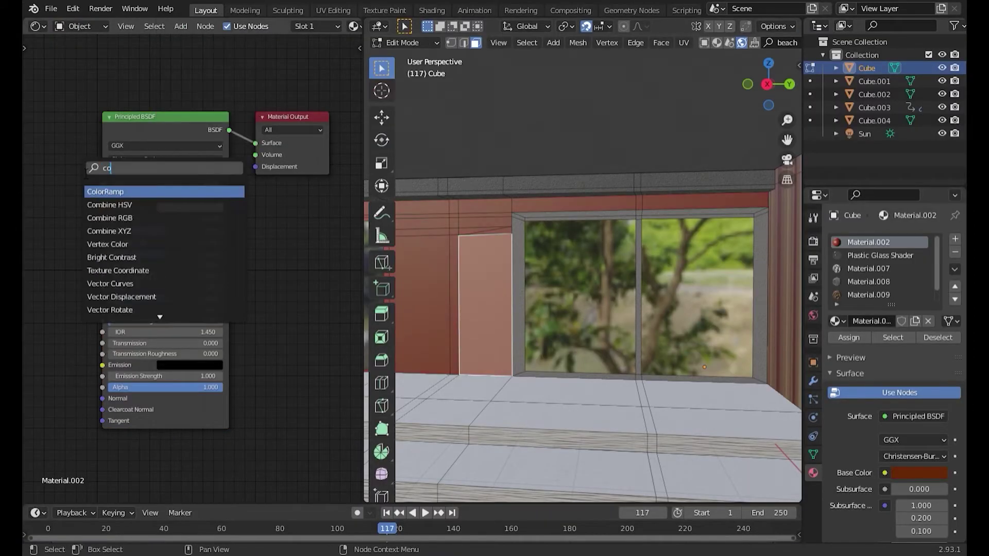
Step: Clear Material.002's flat red nodes and reuse Material.009's Noise/ColorRamp/Bump setup
key("x")
key("x")
left_click(869, 295)
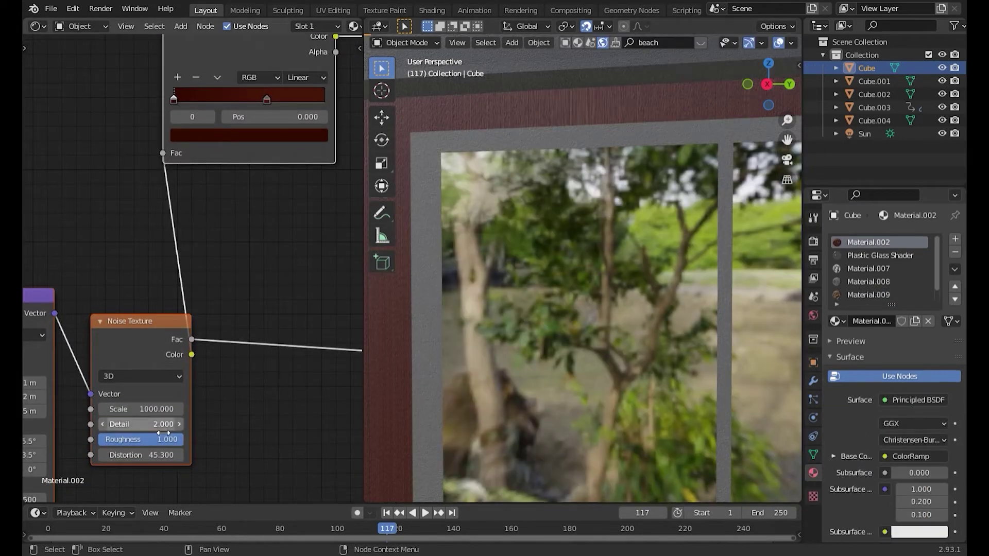
scroll(155, 265, "down", 3)
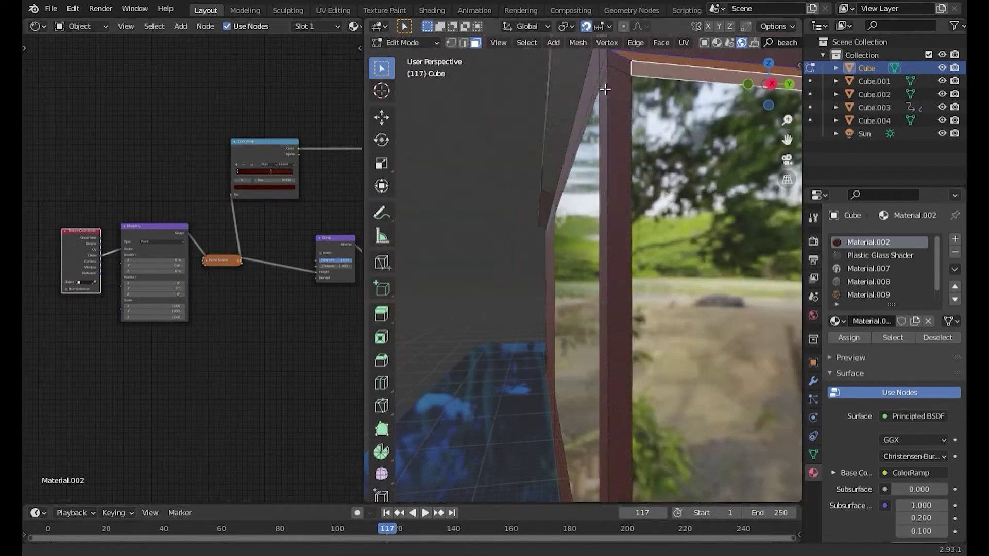
middle_click_drag(531, 67, 419, 327)
key("ctrl+space")
middle_click_drag(520, 360, 819, 234)
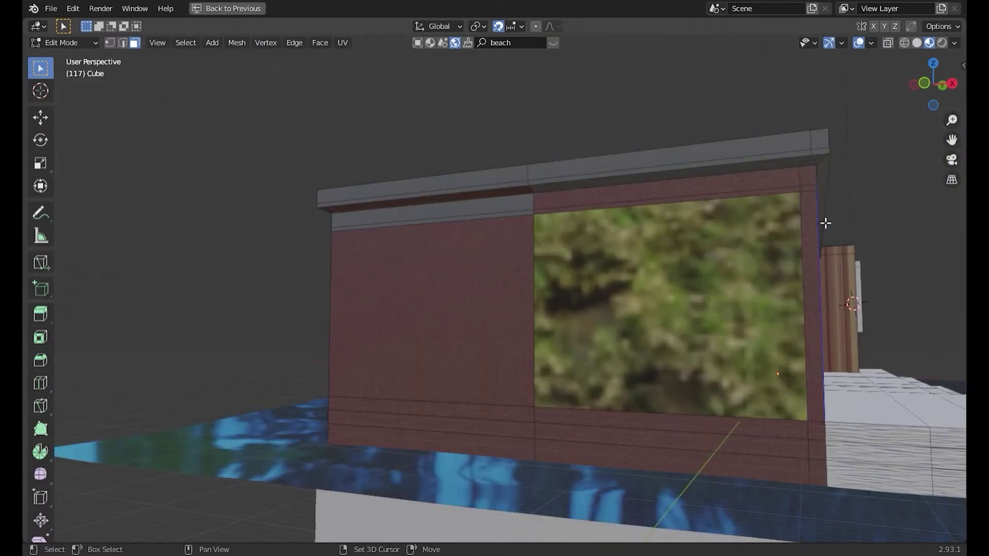
key("ctrl+space")
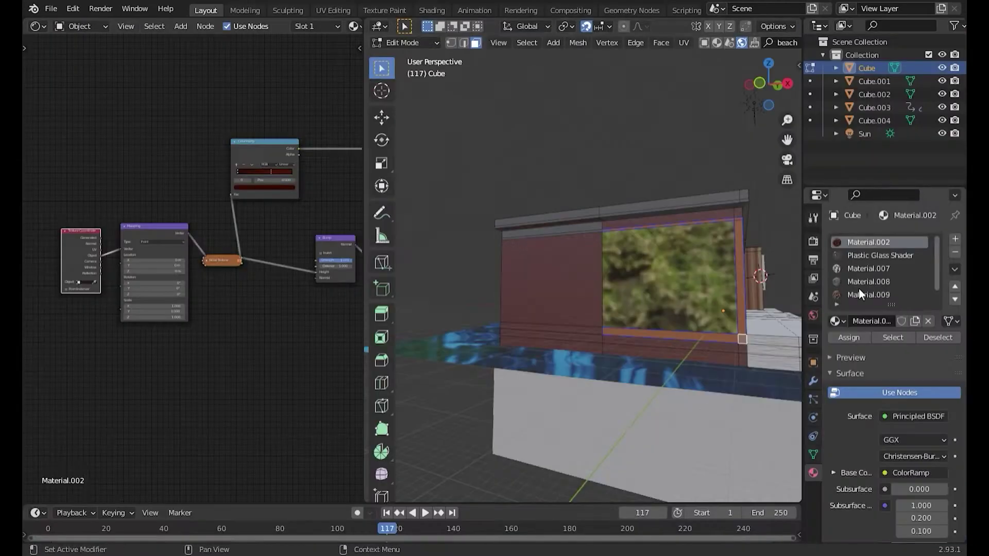
Step: Review the Material.008 and Material.011 slots, then select an object by the red wall
left_click(866, 270)
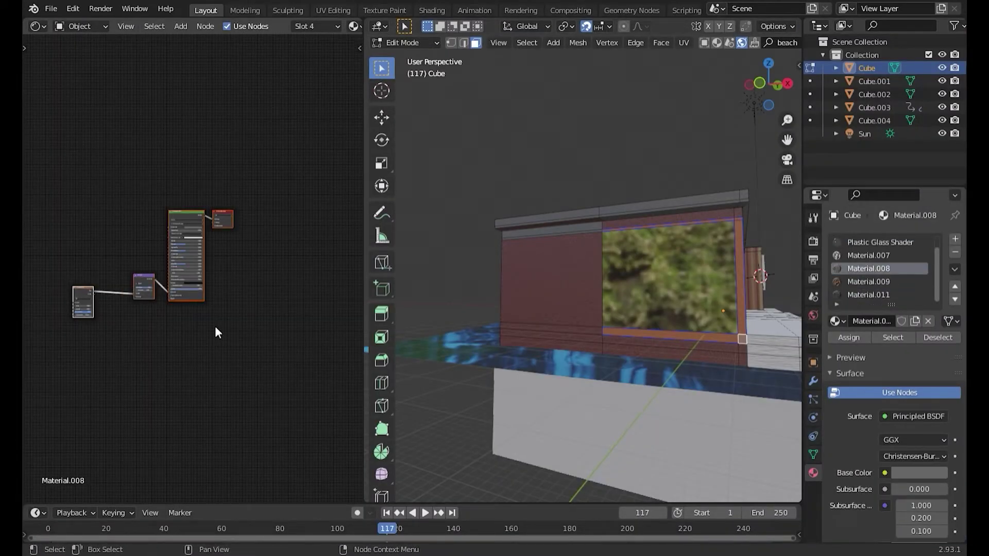
left_click(868, 294)
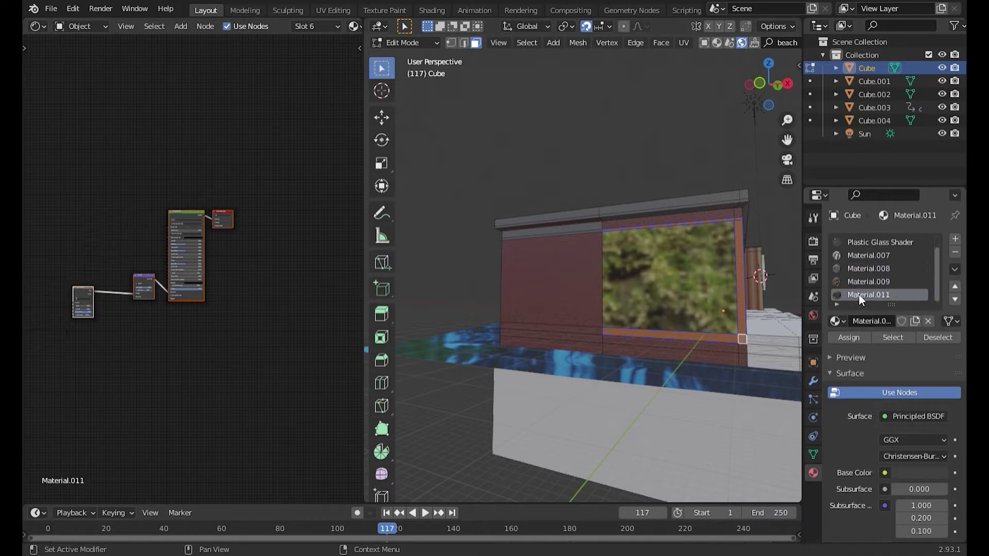
middle_click_drag(618, 232, 666, 208)
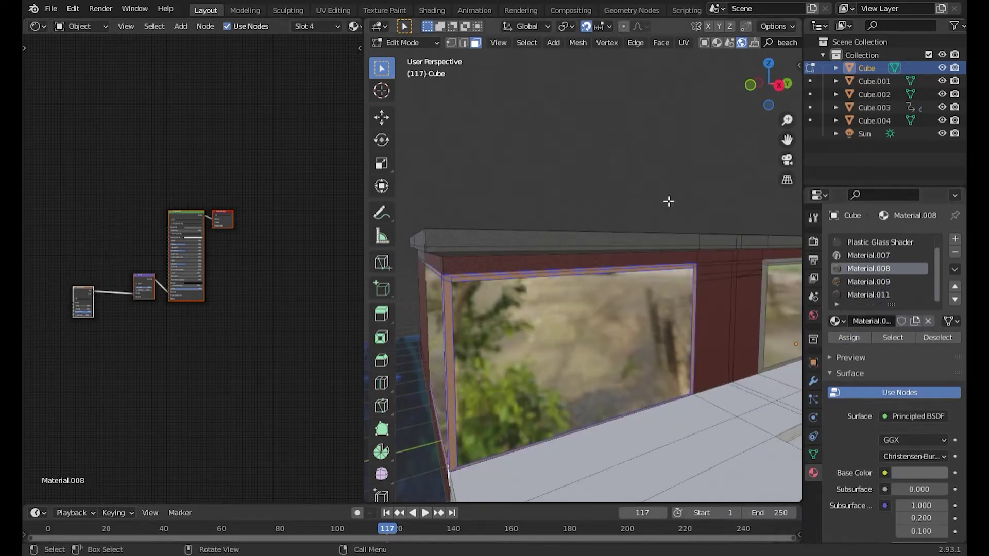
key("Tab")
scroll(541, 258, "down", 5)
scroll(537, 286, "up", 5)
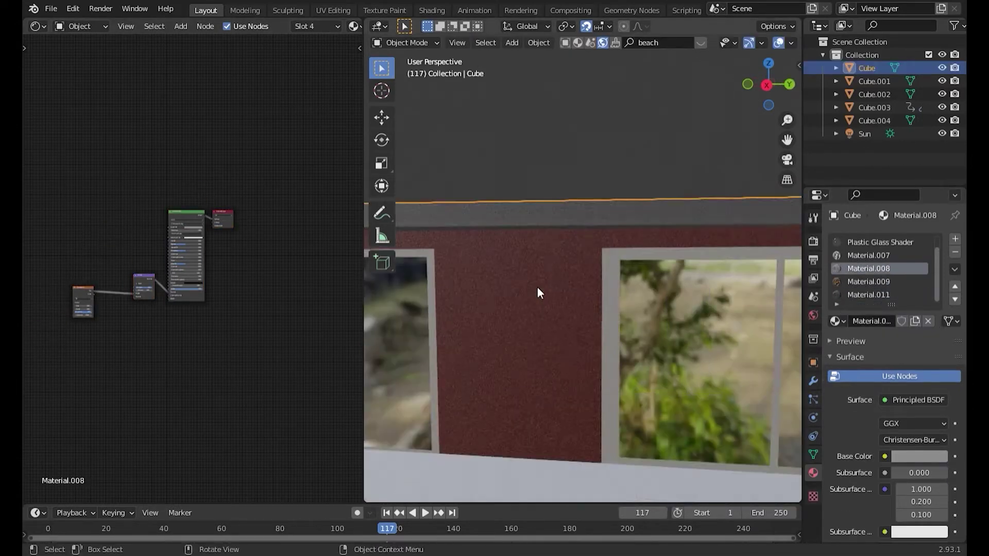
middle_click_drag(399, 344, 542, 242)
left_click(542, 243)
key("shift+a")
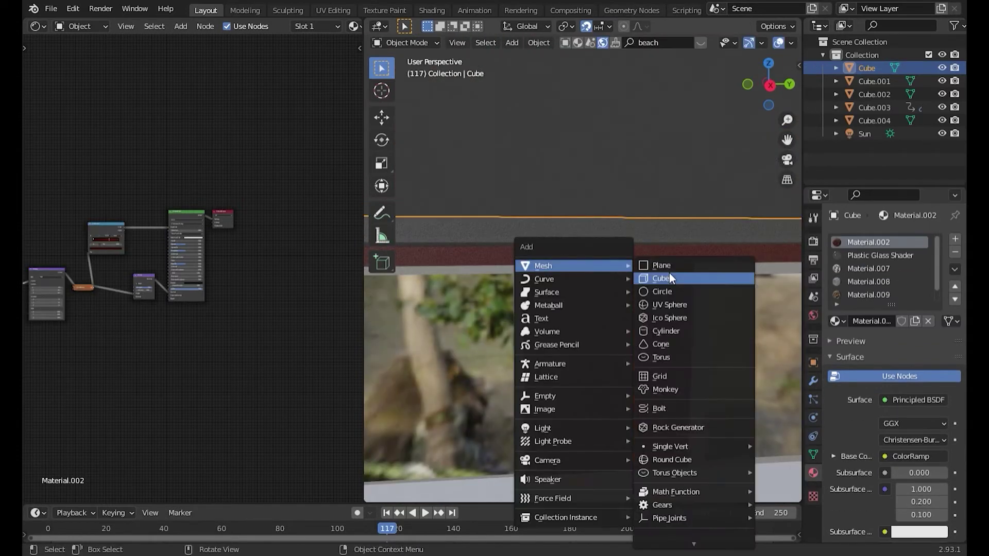
Step: Add a new plane and trial rotating it and stretching it 10× vertically
left_click(667, 261)
key("KP_Divide")
key("r")
left_click(713, 400)
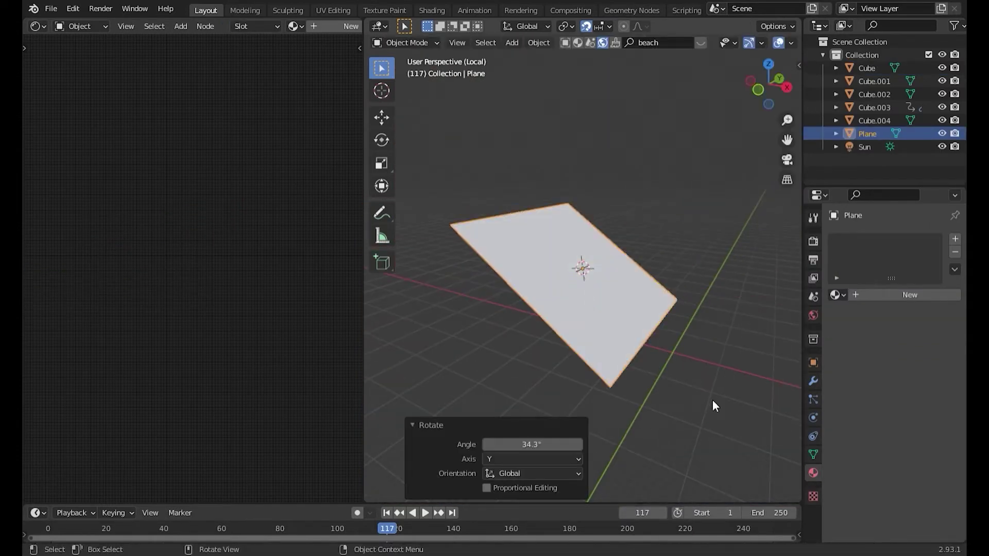
key("s")
key("z")
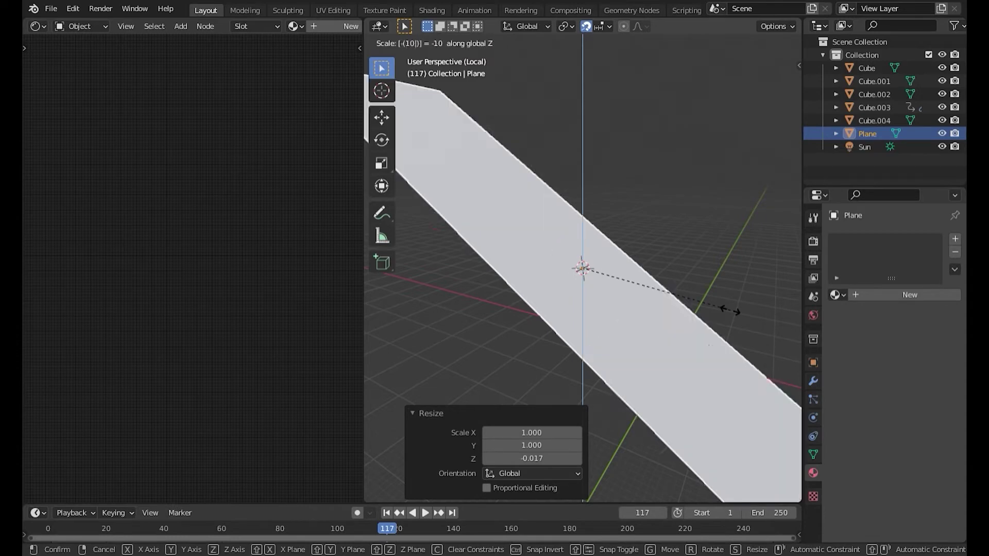
key("Escape")
key("s")
key("z")
key("1")
key("0")
key("Return")
Step: Undo the stretch and shrink the plane to 0.035 of its size
key("ctrl+z")
key("s")
key("period")
key("0")
key("3")
key("5")
key("Return")
key("KP_Decimal")
key("s")
key("Escape")
key("KP_Divide")
Step: Lower the plane 1 m and tilt it 37.3° about the Y axis
key("s")
left_click(574, 303)
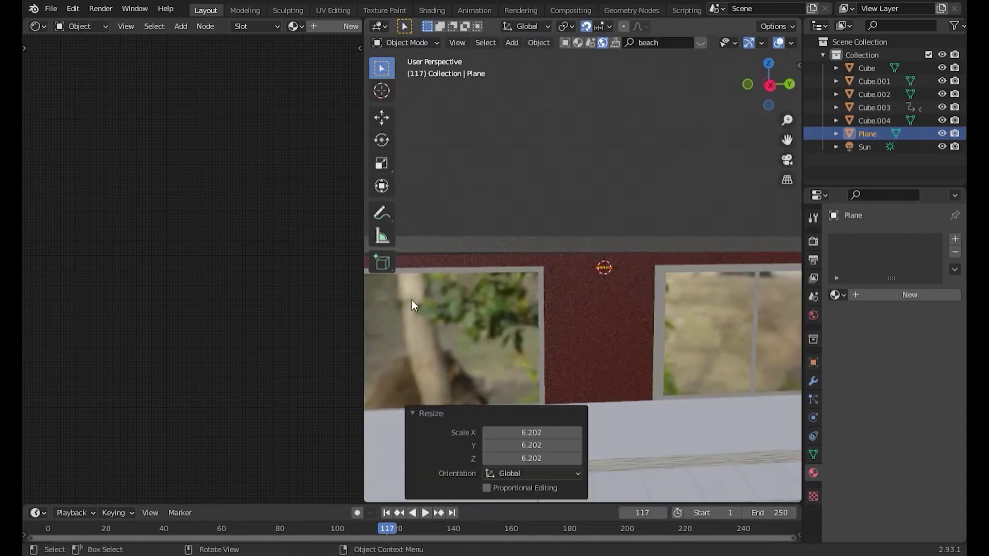
key("g")
key("z")
key("minus")
key("1")
key("Return")
key("r")
key("y")
key("Escape")
key("r")
key("y")
key("Return")
Step: Slide the trim strip along X to sit above the door panel
key("g")
key("x")
key("Escape")
key("ctrl+alt+space")
middle_click_drag(521, 243, 474, 287)
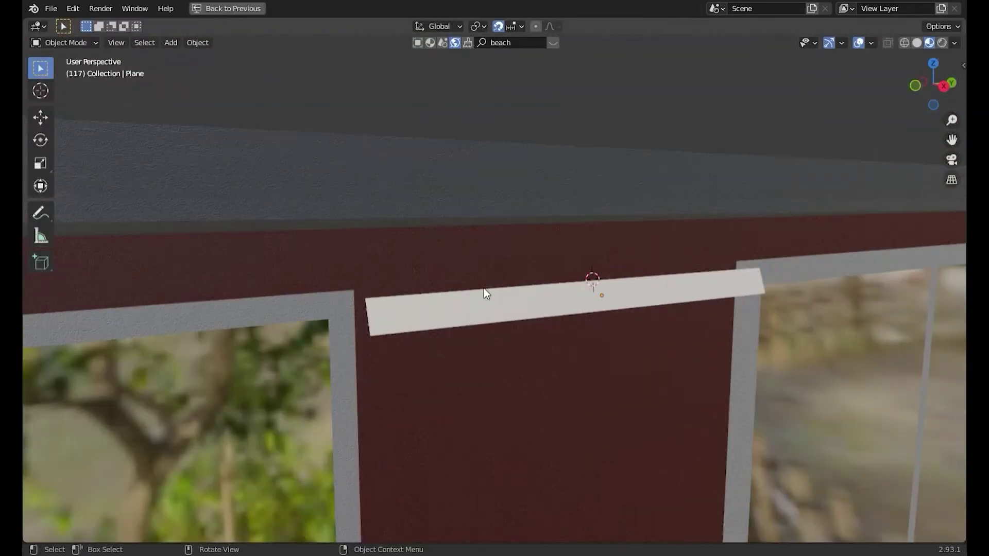
key("g")
key("x")
key("Return")
Step: Duplicate the trim strip 2 m lower and reselect the red-walled building cube
key("shift+d")
key("z")
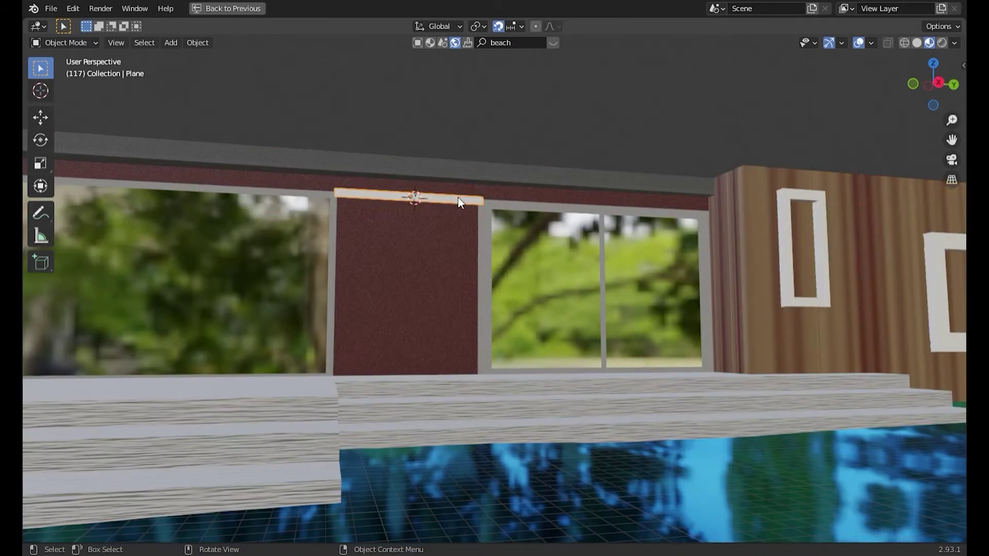
key("shift+d")
key("z")
key("minus")
key("2")
key("Return")
key("ctrl+alt+space")
left_click(524, 254)
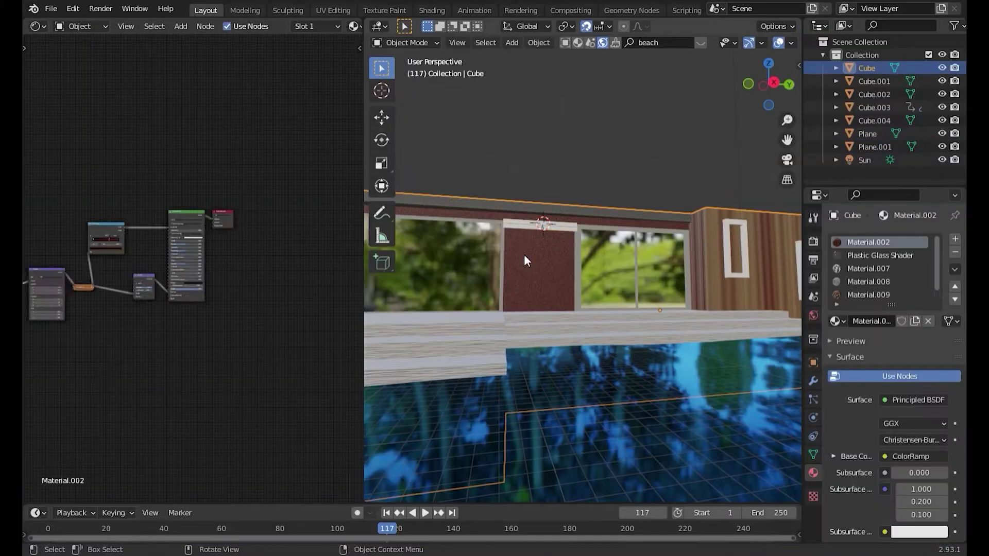
Step: Try an olive shade on the ColorRamp's dark stop, keep dark red, and select Cube.002
scroll(202, 246, "up", 2)
left_click(232, 276)
left_click_drag(239, 181, 202, 156)
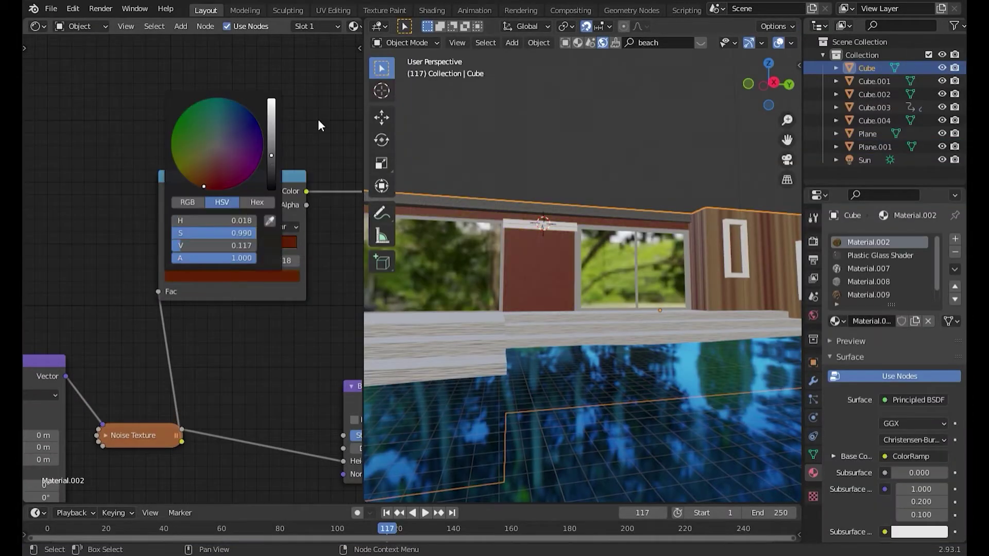
left_click(205, 238)
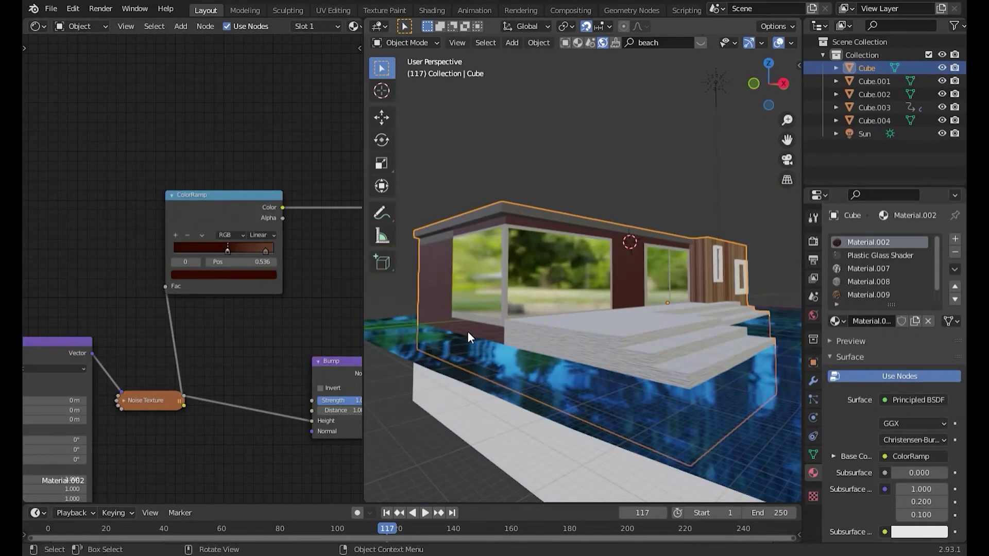
left_click(669, 347)
scroll(669, 347, "up", 3)
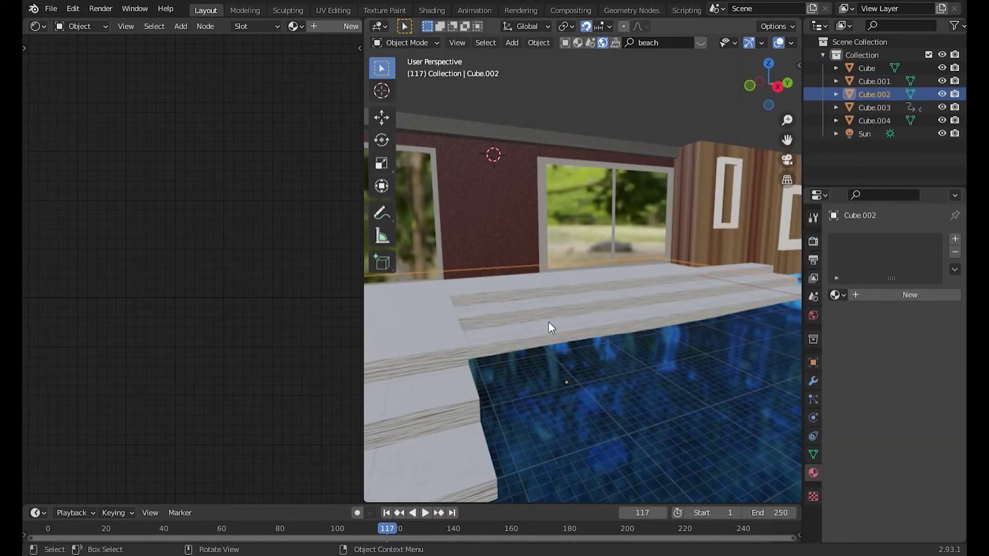
Step: Duplicate the building cube's noise and bump nodes and chain the new bump into the first
left_click(527, 320)
scroll(212, 320, "down", 3)
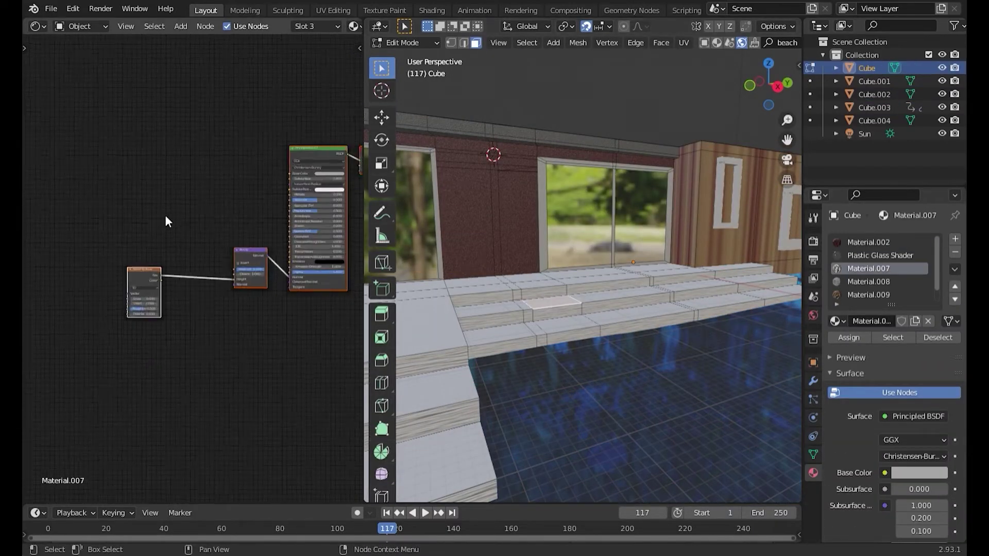
key("ctrl+space")
key("shift+d")
left_click(433, 404)
left_click_drag(598, 390, 575, 328)
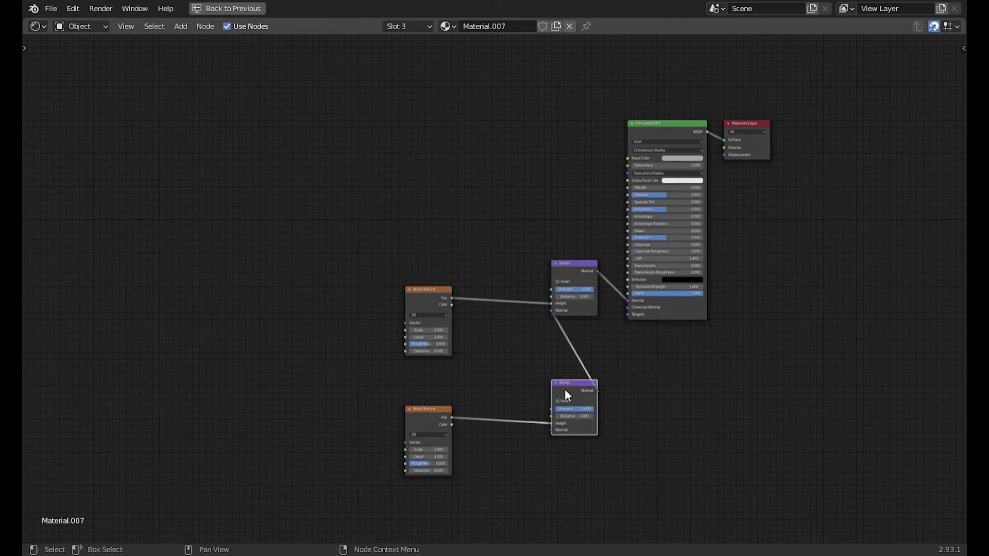
left_click_drag(567, 396, 533, 389)
Step: Add a Mix node and insert a ColorRamp between the noise and the Mix
key("shift+a")
type("mix")
key("Return")
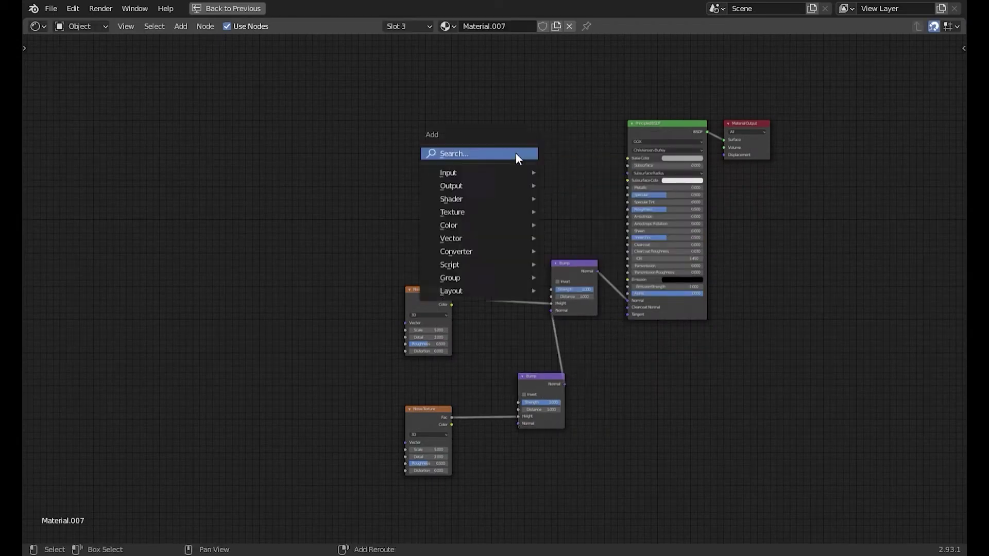
type("mix")
key("Return")
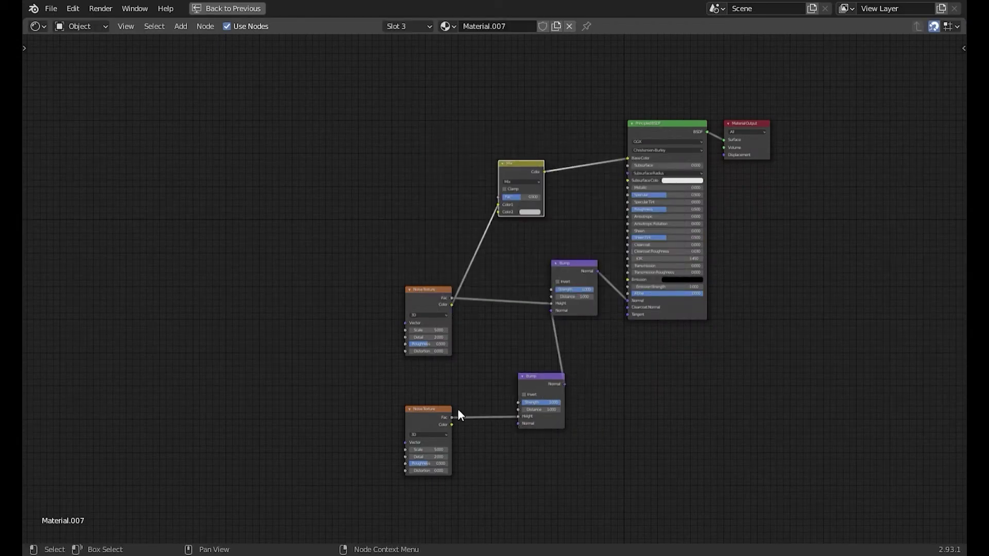
key("shift+a")
type("color ramp")
key("Return")
left_click(418, 204)
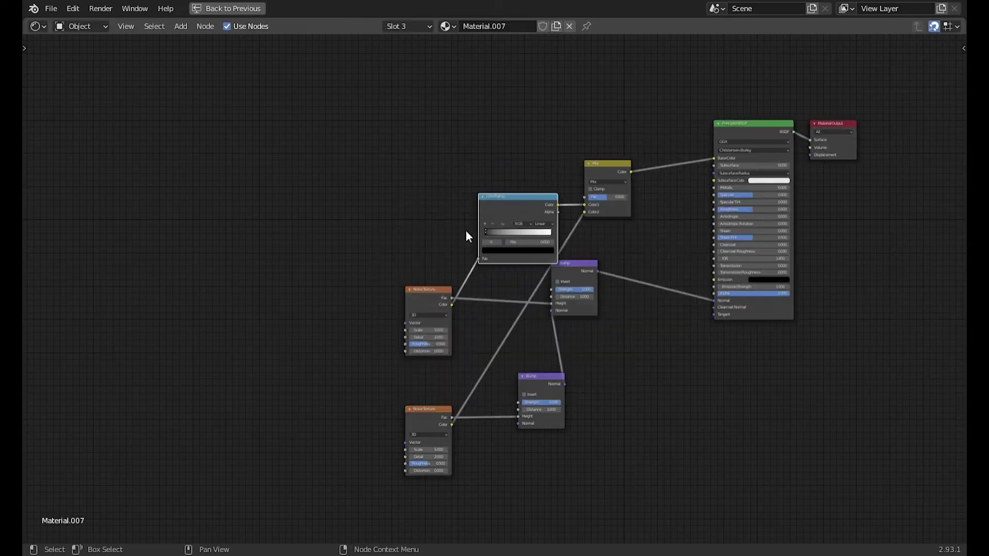
left_click(732, 328)
Step: Select Material.007's noise, bump and ramp nodes for copying
key("ctrl+space")
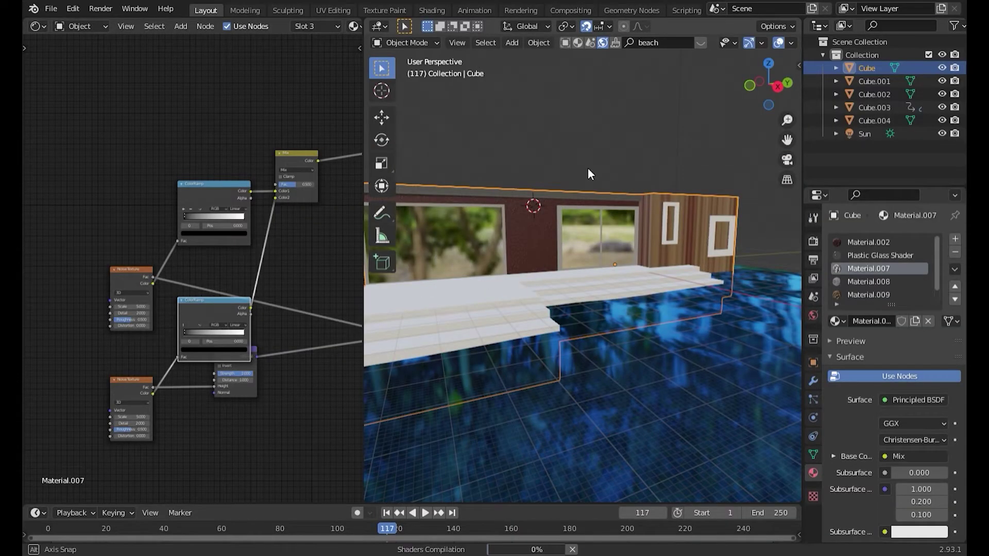
middle_click_drag(589, 168, 473, 313)
scroll(472, 314, "down", 2)
scroll(228, 295, "up", 2)
scroll(243, 167, "up", 1)
scroll(252, 232, "up", 2)
middle_click_drag(495, 288, 517, 305)
left_click(869, 294)
scroll(228, 258, "down", 3)
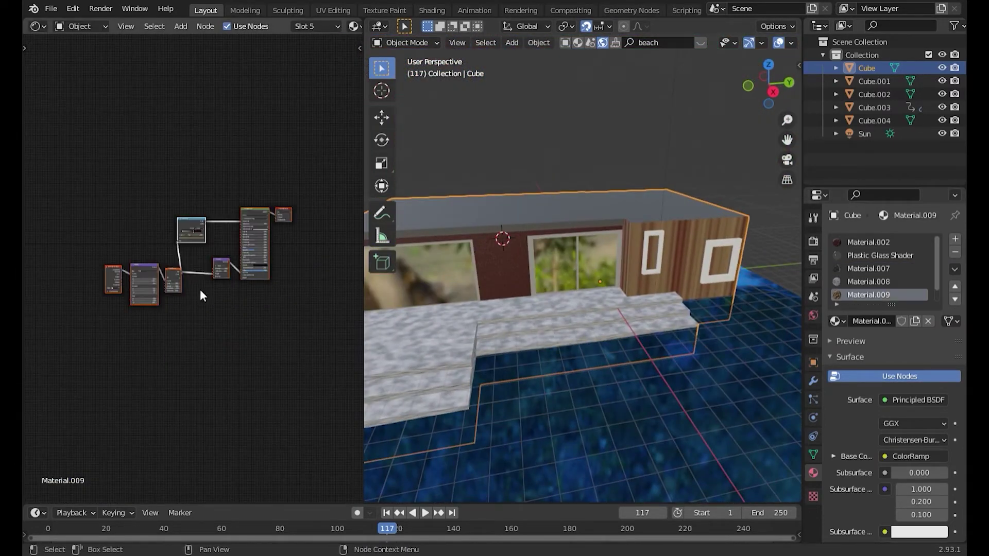
scroll(209, 299, "up", 2)
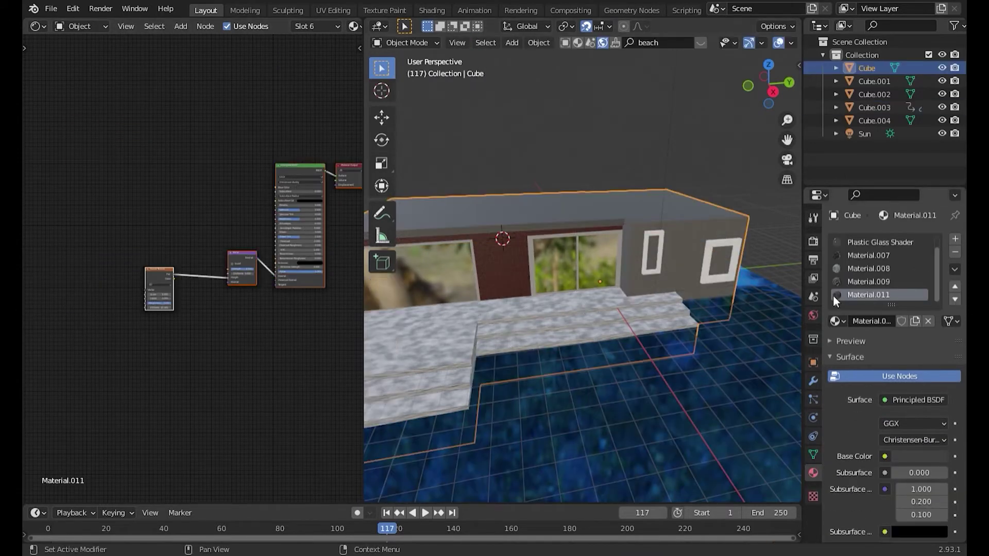
left_click(868, 256)
left_click_drag(340, 278, 106, 417)
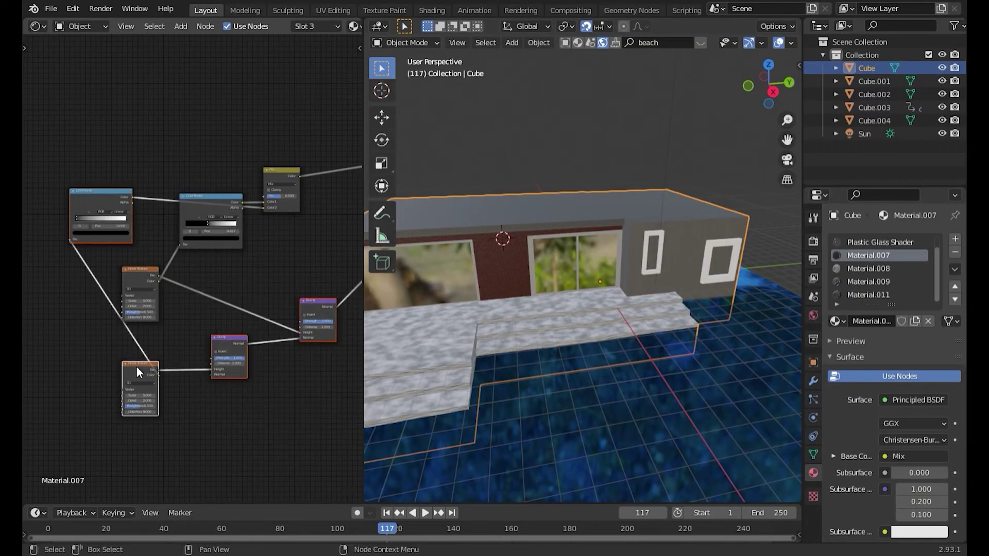
Step: Paste the copied nodes into Material.011 and create new Material.012
left_click(868, 295)
key("ctrl+v")
key("g")
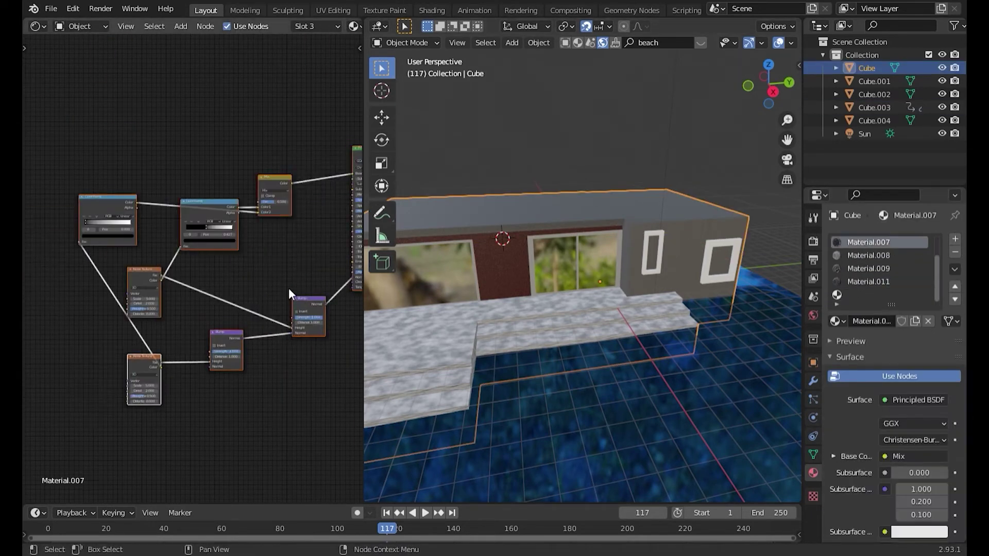
left_click(897, 321)
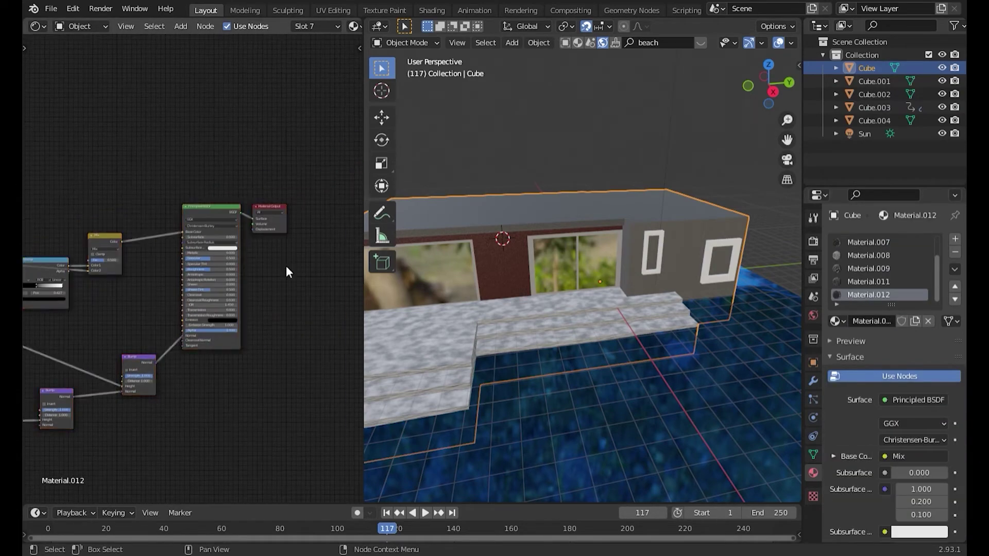
Step: Enter mesh editing on the building and save the project as 2.blend
key("Tab")
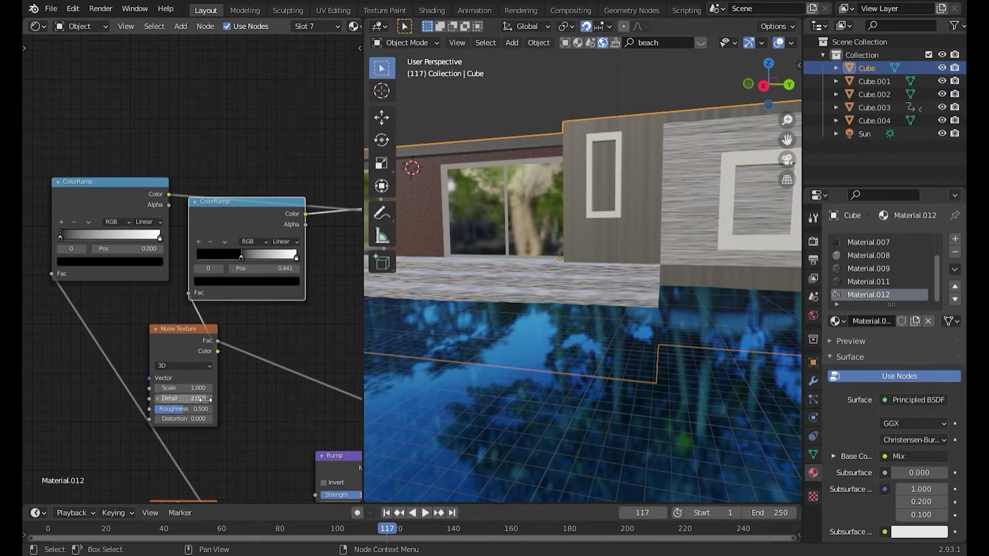
scroll(181, 320, "down", 2)
scroll(219, 87, "down", 3)
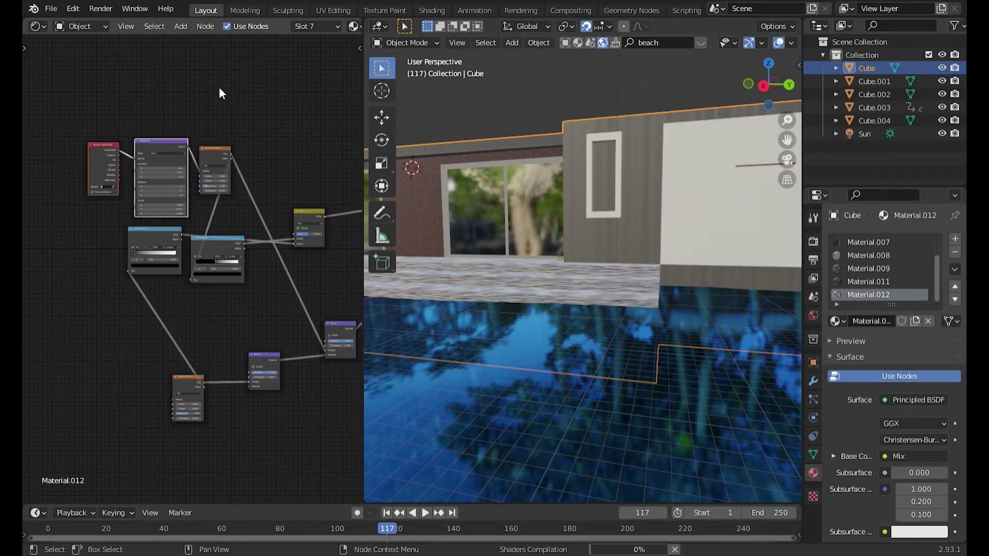
scroll(85, 171, "up", 2)
scroll(85, 171, "up", 1)
key("ctrl+s")
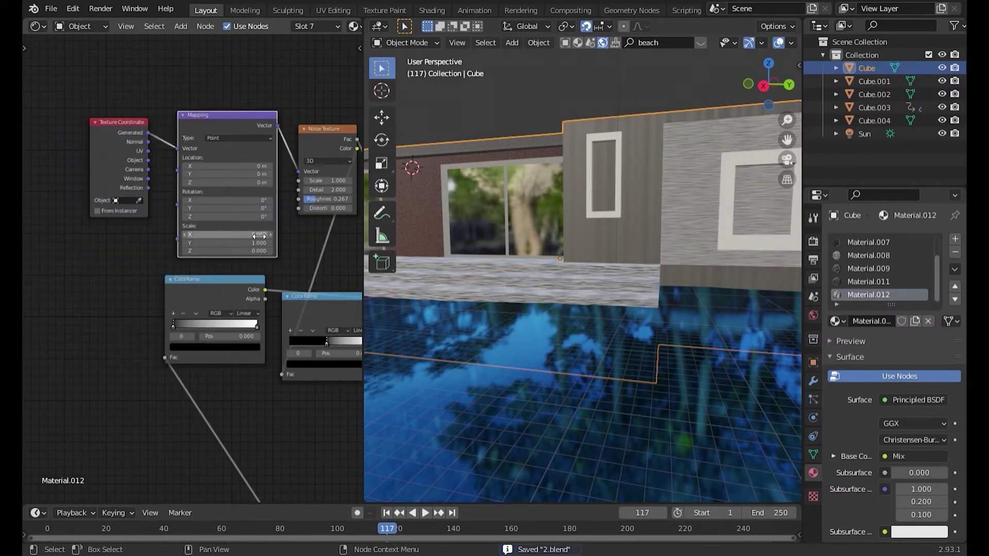
Step: Rearrange the ColorRamp and Mix nodes and shift the ramp's dark stop to 0.127
key("ctrl+space")
scroll(361, 257, "up", 2)
left_click_drag(329, 389, 505, 136)
left_click_drag(531, 328, 598, 285)
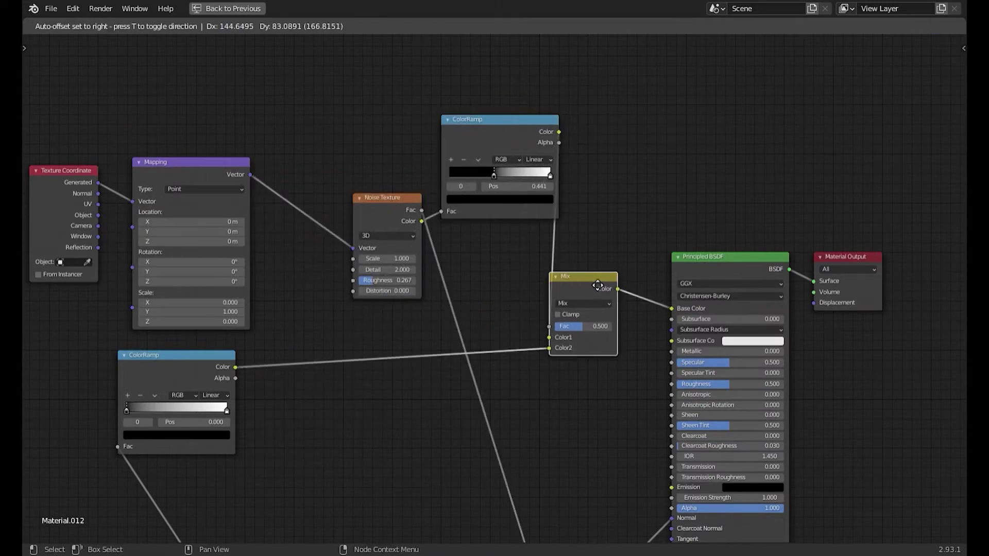
left_click(598, 285)
key("ctrl+space")
scroll(155, 154, "up", 2)
left_click_drag(191, 101, 144, 101)
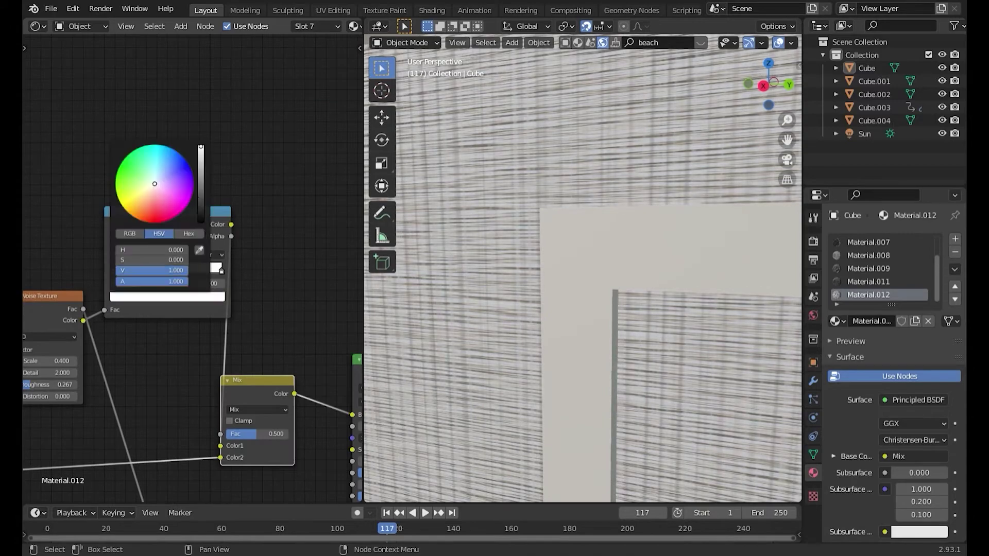
Step: Make the ColorRamp's right stop orange
scroll(154, 209, "down", 5)
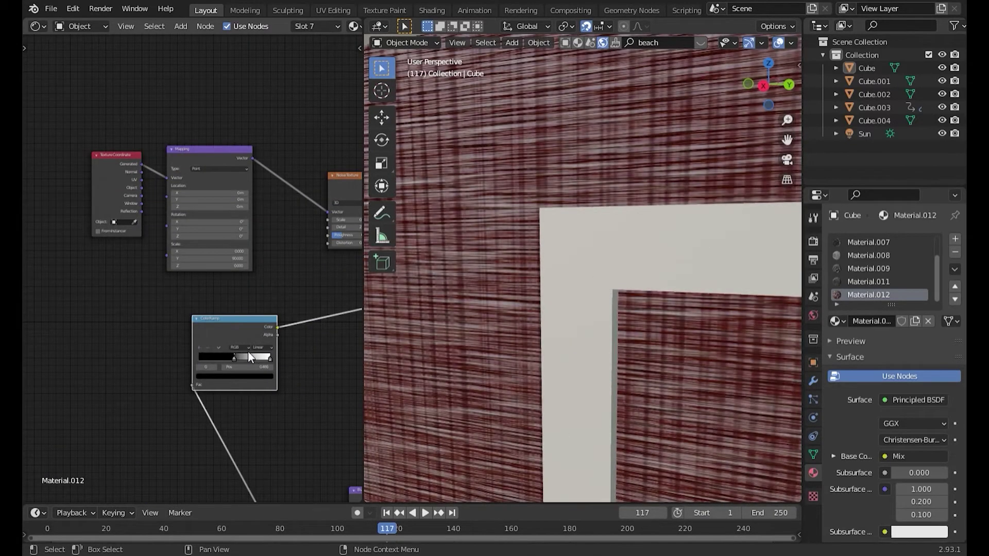
left_click(270, 357)
left_click(258, 376)
left_click(257, 288)
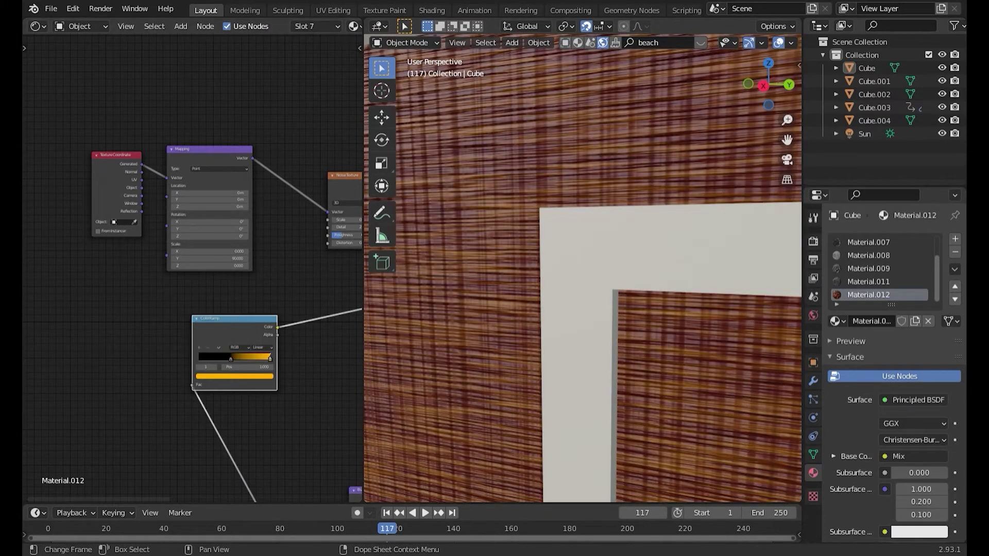
scroll(536, 301, "down", 5)
left_click(189, 357)
Step: Slide the right ramp stop to about 0.609, zero Mapping X/Z scale, set noise scale 0.2
scroll(239, 357, "down", 4)
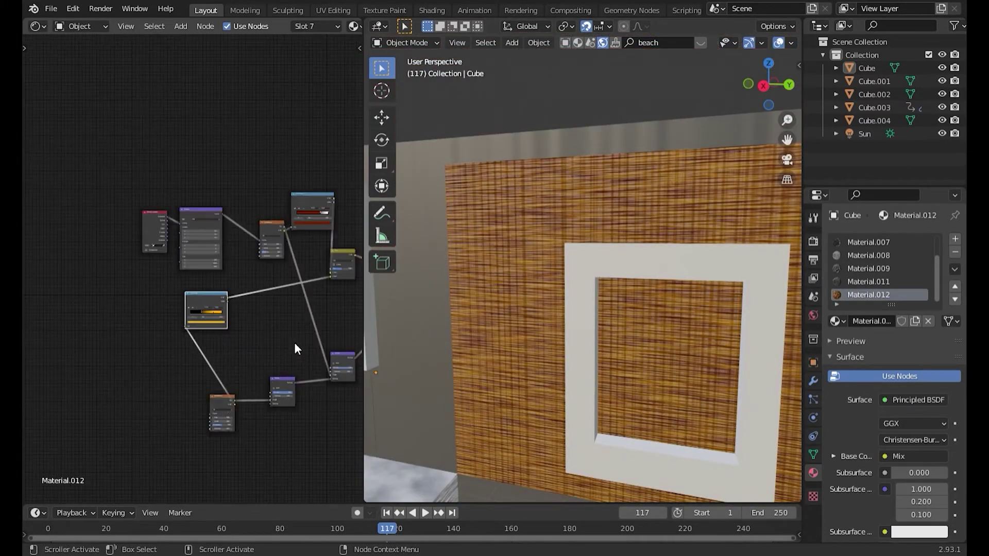
left_click(225, 400)
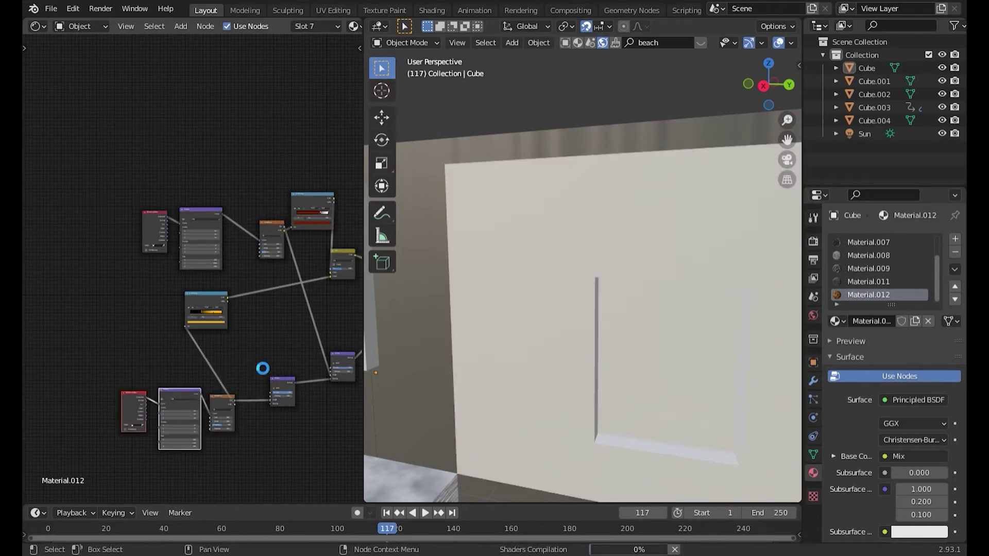
scroll(253, 360, "up", 3)
scroll(255, 376, "up", 2)
left_click(258, 372)
middle_click_drag(258, 369, 230, 227)
mouse_move(230, 226)
left_mouse_down()
mouse_move(190, 233)
mouse_move(224, 225)
left_mouse_up()
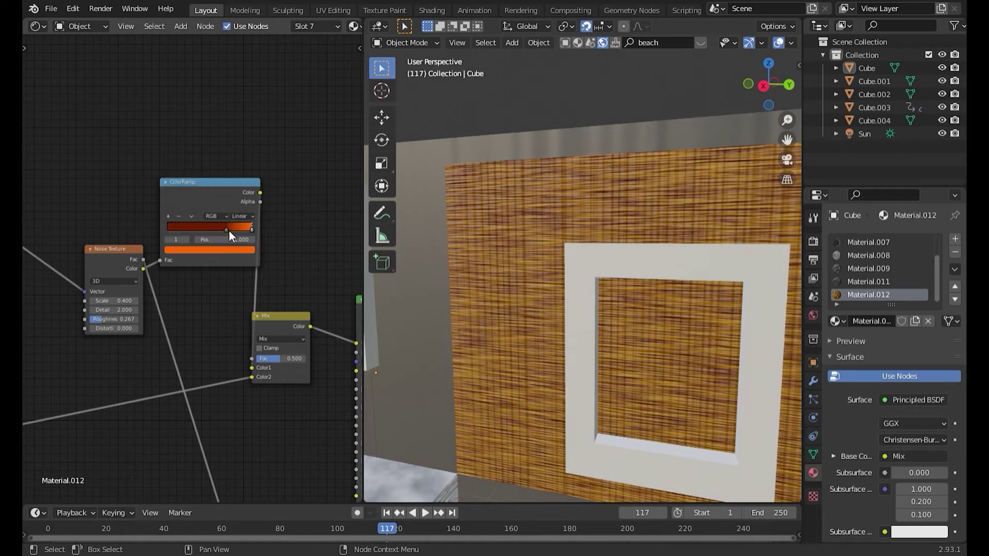
scroll(216, 257, "down", 3)
scroll(185, 320, "up", 2)
key("BackSpace")
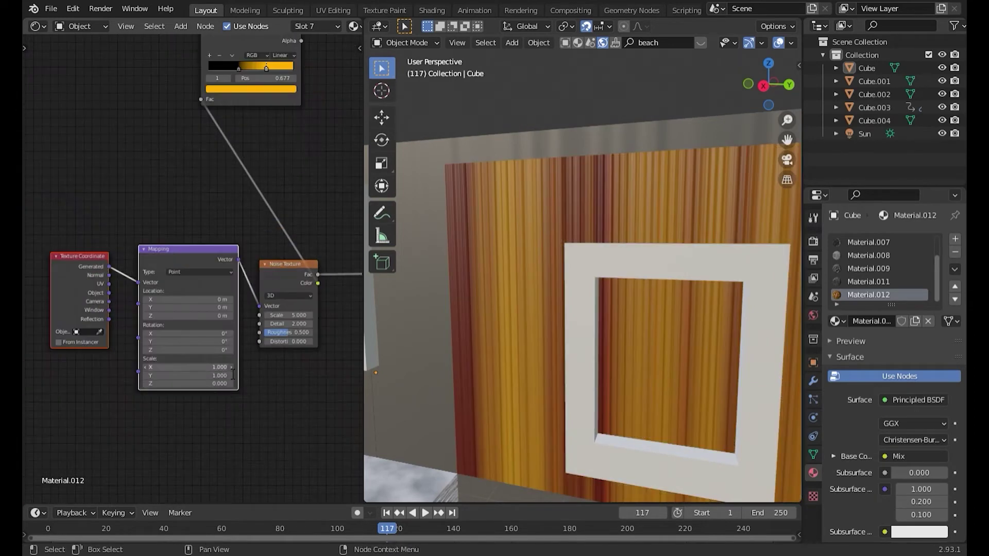
key("BackSpace")
key("Return")
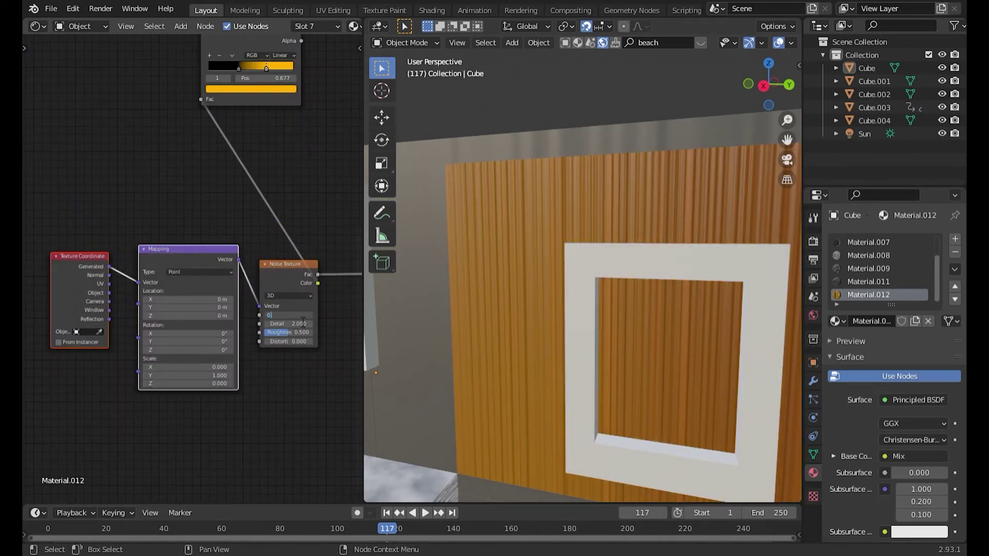
Step: Move the left ramp stop to about 0.33 and tint it yellow-orange
middle_click_drag(273, 62, 218, 253)
left_click_drag(217, 256, 224, 258)
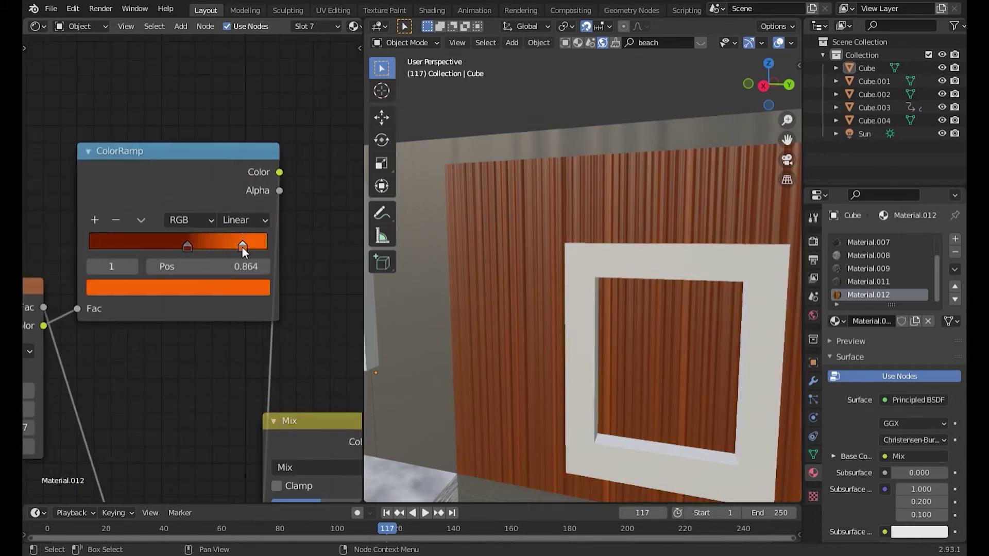
left_click_drag(187, 246, 149, 245)
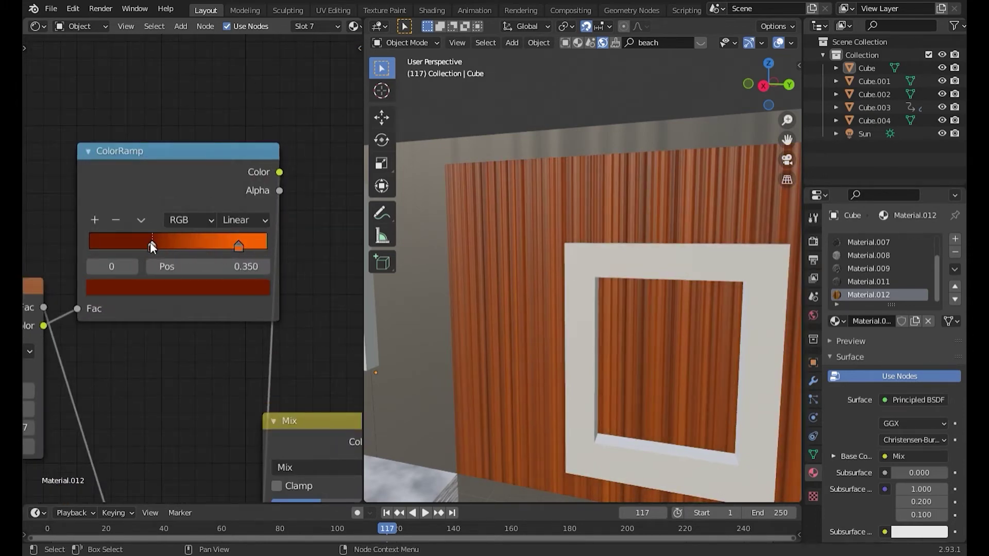
left_click(177, 288)
left_click_drag(157, 155, 227, 141)
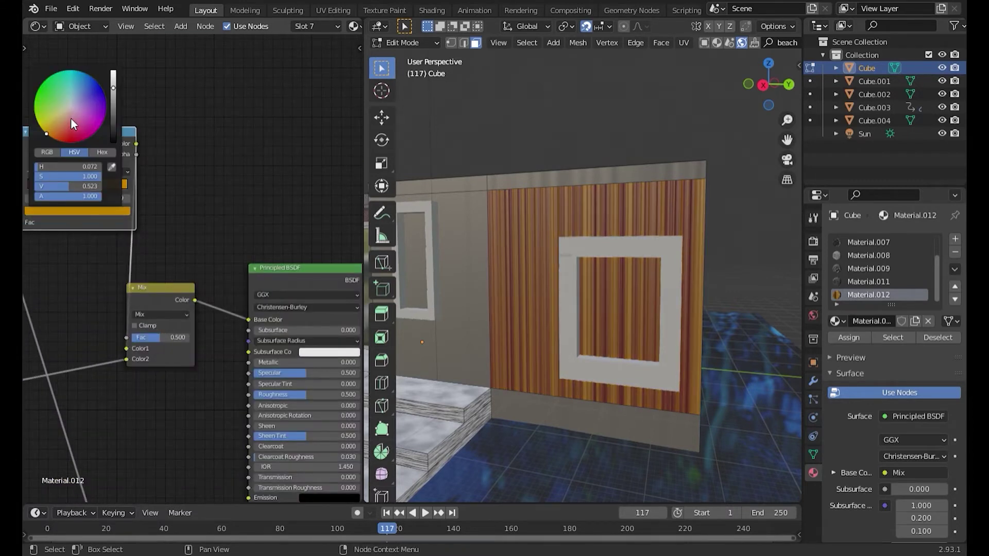
Step: Darken the ramp stop to deep red and extrude the window-frame faces outward by 1
left_click(70, 118)
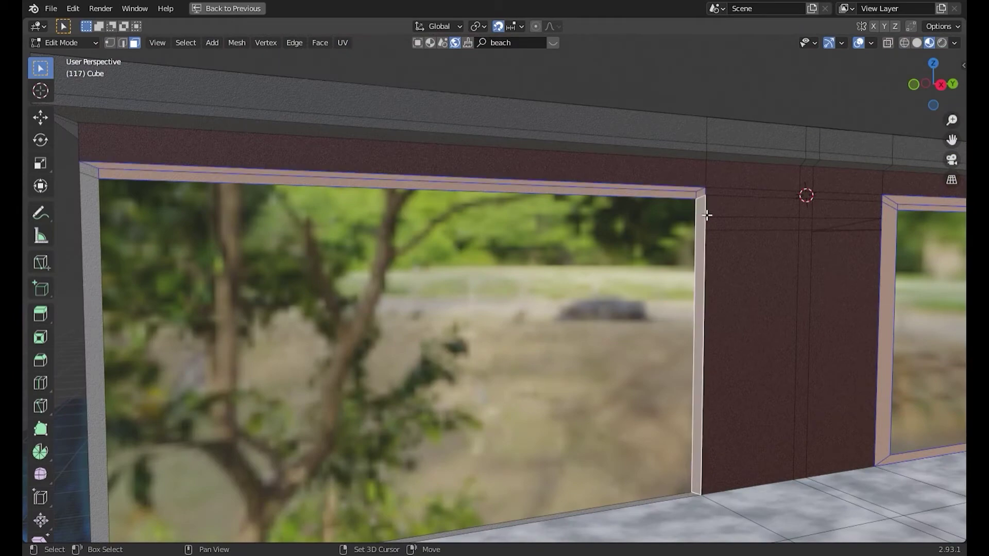
type("e1")
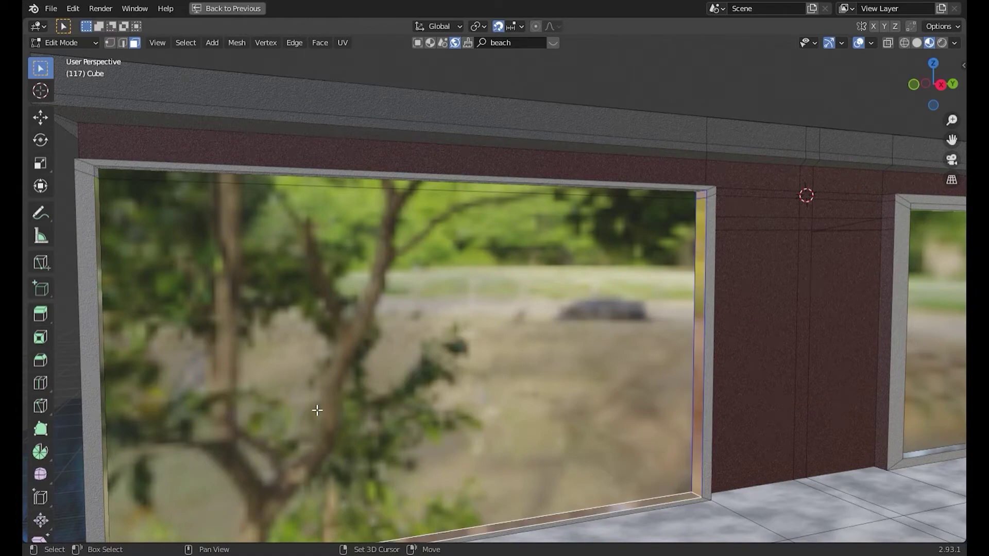
middle_click_drag(317, 410, 281, 293)
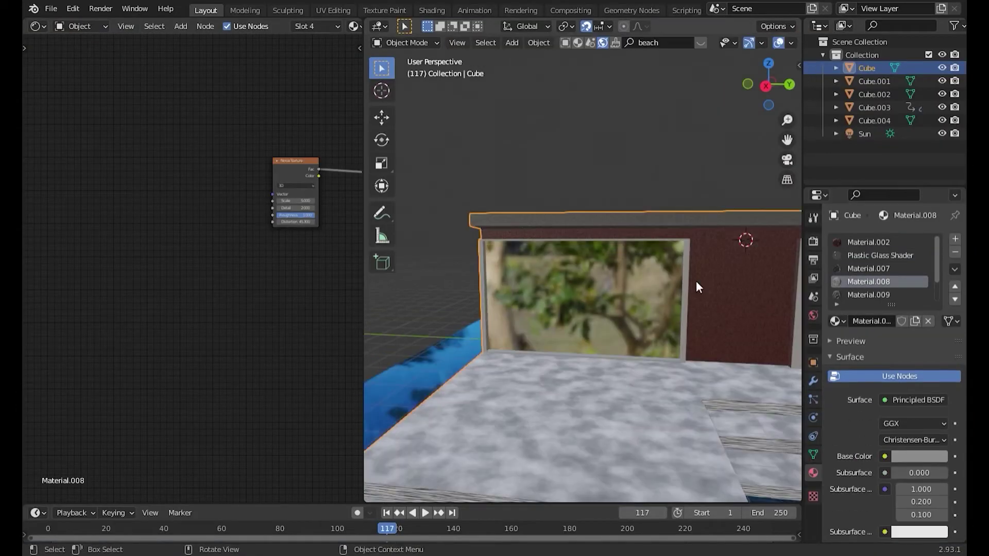
key("Tab")
key("ctrl+r")
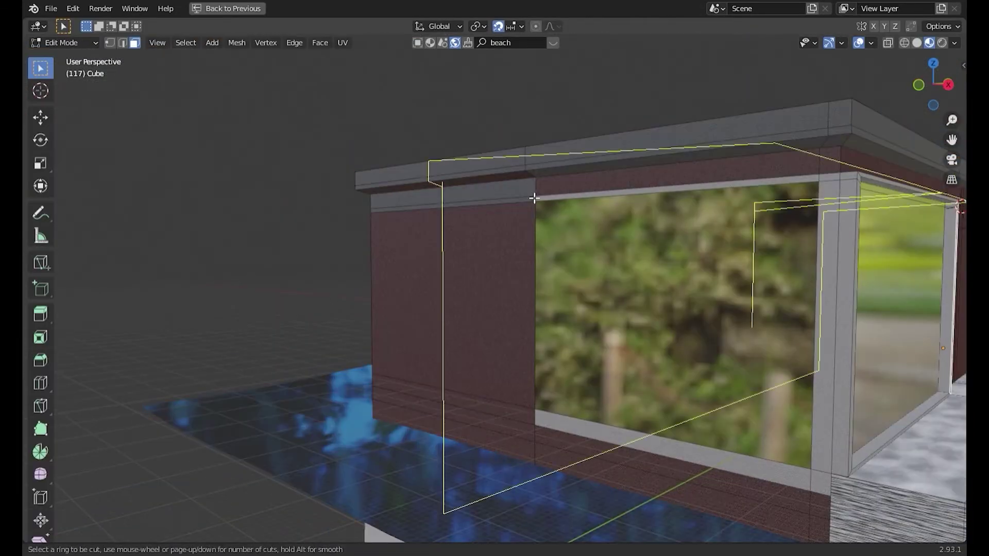
Step: Place new edge loops around the window and move its vertices along Z
left_click(567, 145)
key("3")
left_click(531, 395)
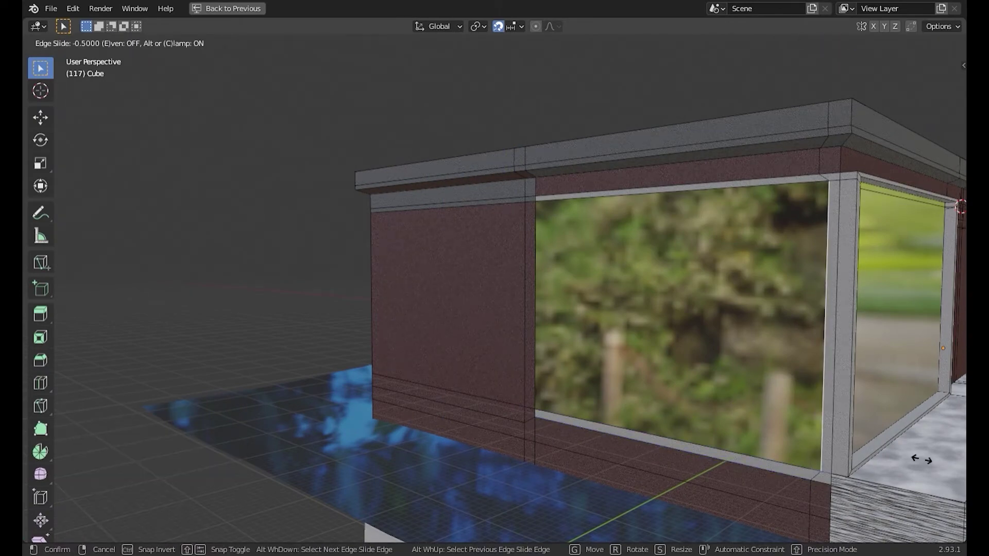
left_click(829, 196)
left_click(834, 324)
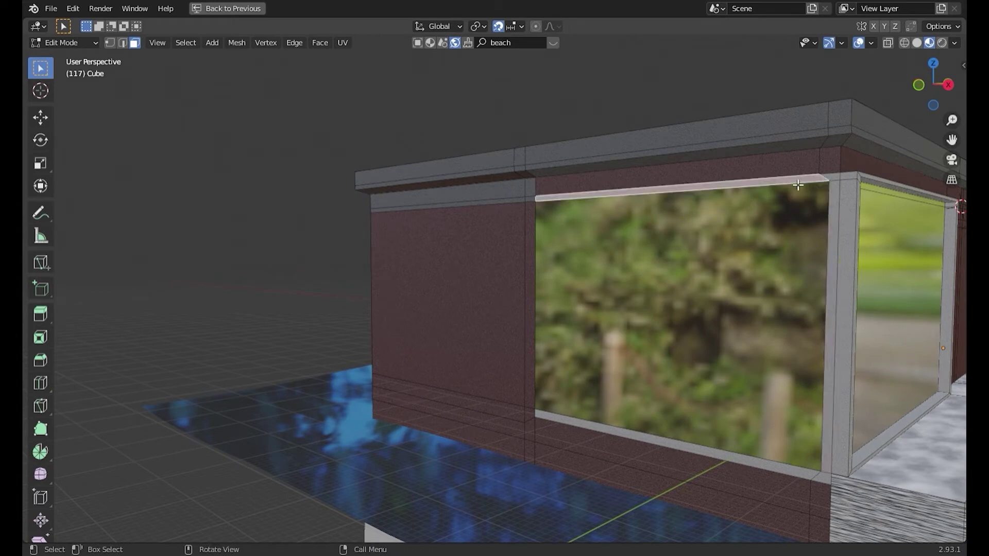
left_click(536, 421)
Step: Select the Material.009 slot and extrude the window-frame faces
key("3")
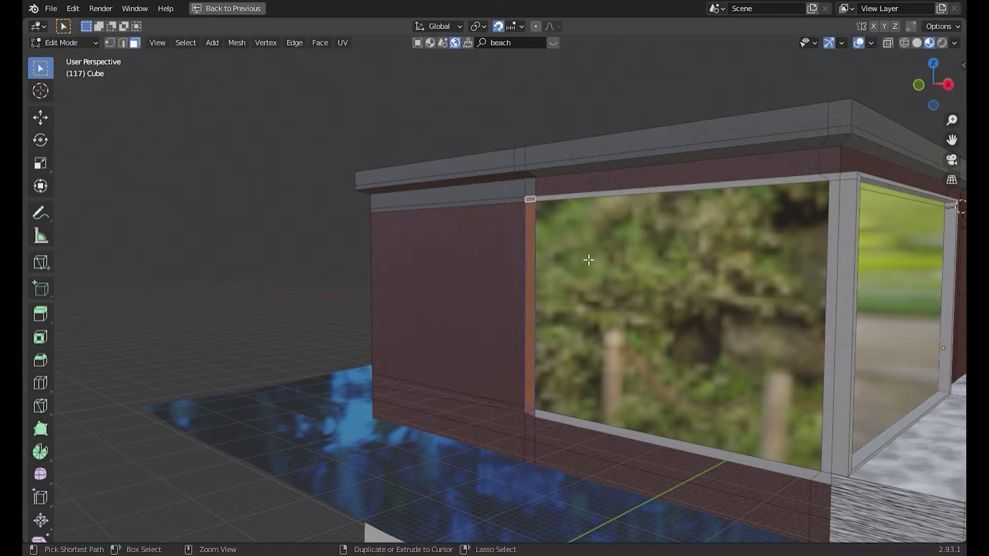
key("ctrl+space")
left_click(889, 259)
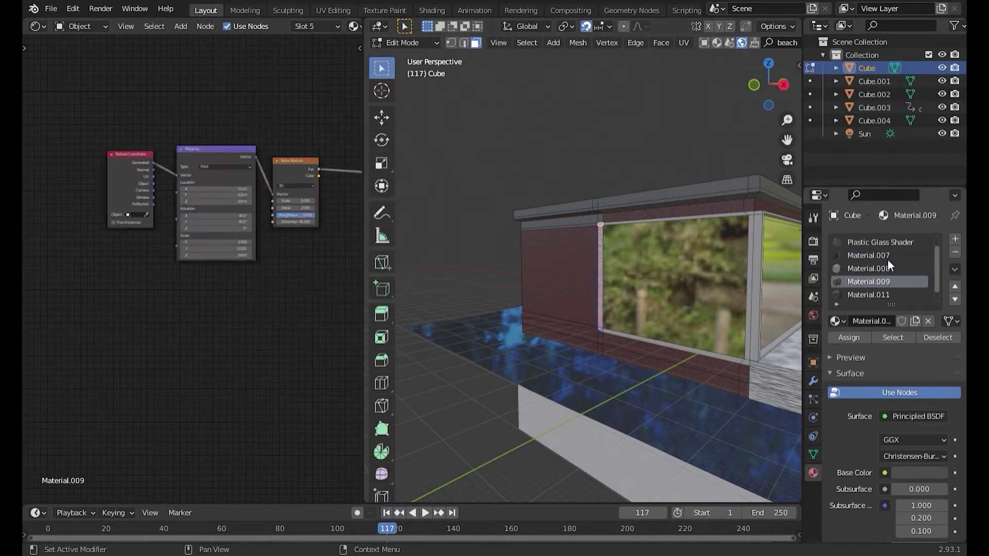
key("ctrl+space")
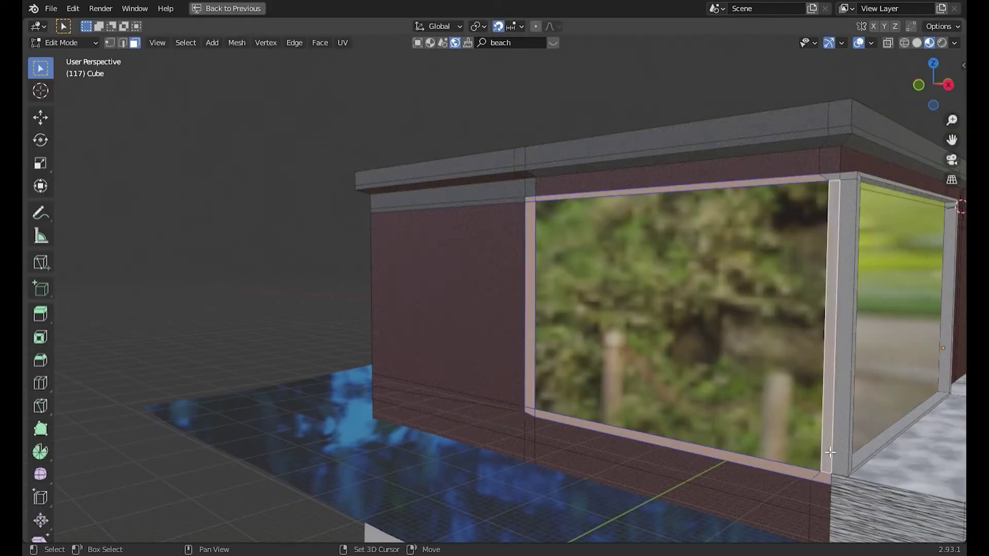
middle_click_drag(830, 452, 607, 212)
key("e")
left_click(634, 243)
Step: Select the pillar face and the window-frame faces, including the bottom frame face
left_click(678, 299)
mouse_move(634, 243)
middle_mouse_down()
mouse_move(678, 299)
mouse_move(690, 339)
mouse_move(795, 435)
middle_mouse_up()
key("Tab")
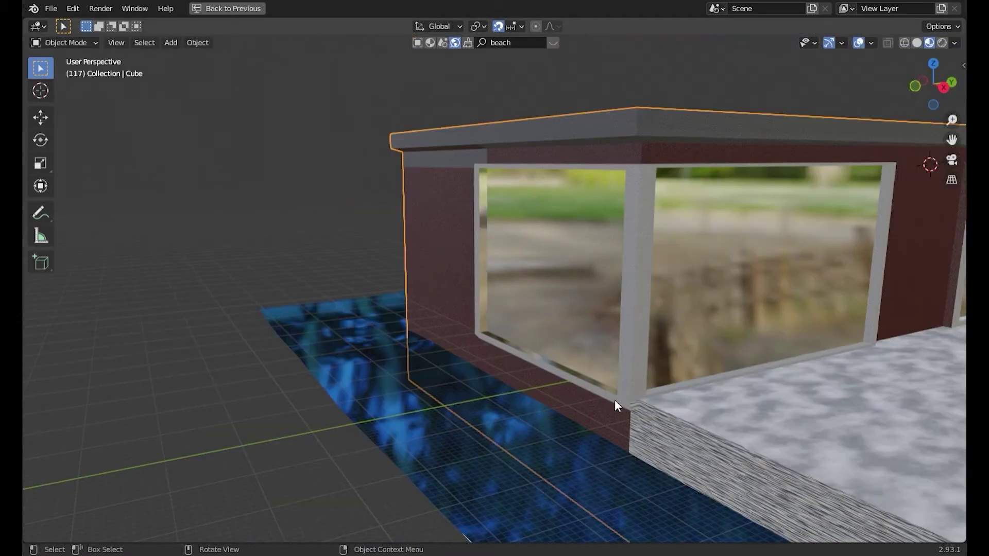
key("Tab")
mouse_move(680, 392)
middle_mouse_down()
mouse_move(545, 363)
mouse_move(498, 450)
mouse_move(788, 401)
middle_mouse_up()
left_click(783, 404, "alt")
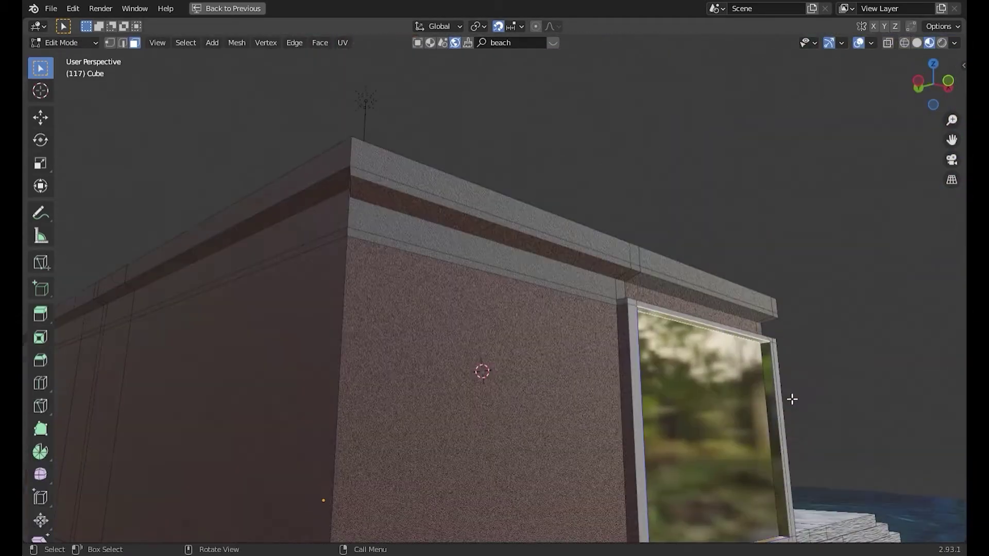
left_click(693, 455, "shift")
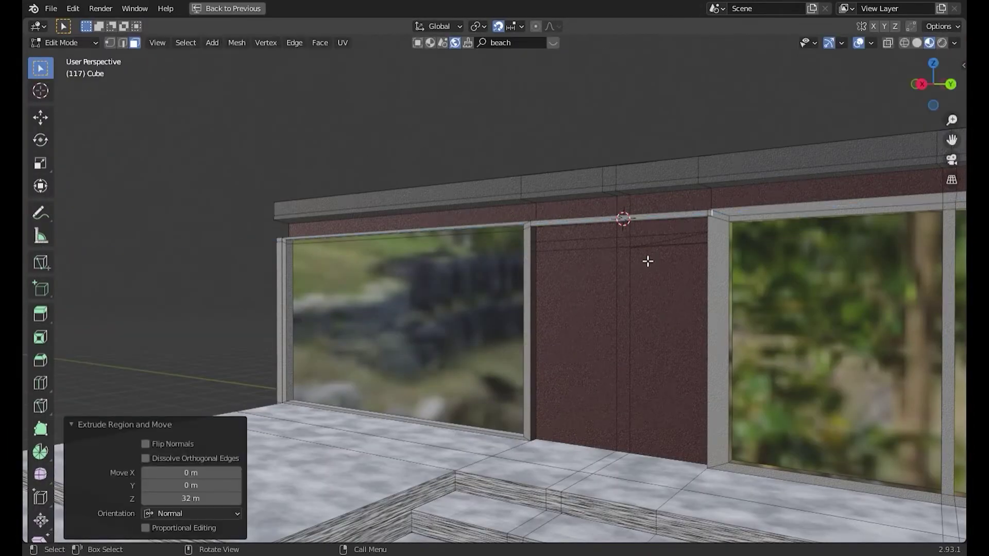
Step: Loop cut near the wall top, slide it, then extrude and move the region
key("ctrl+r")
left_click(557, 218)
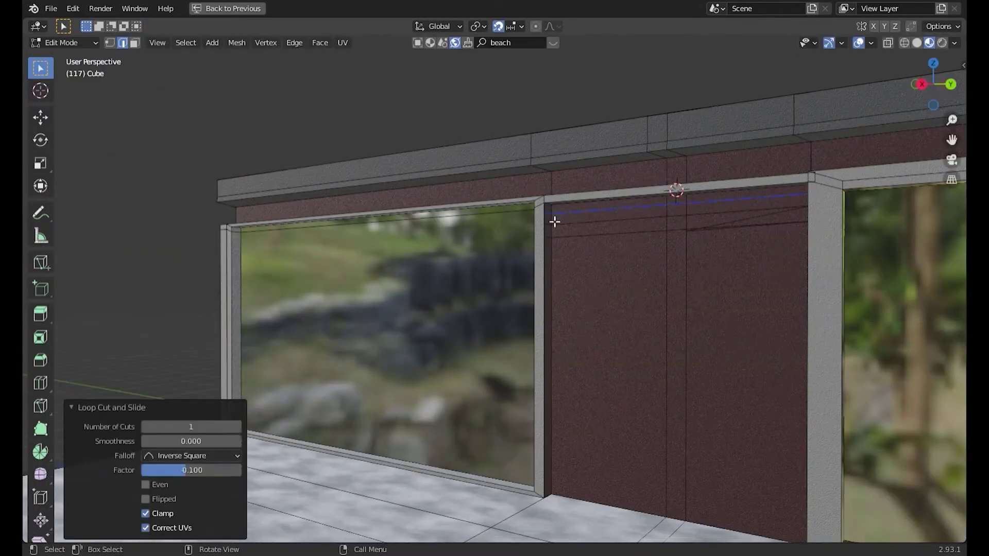
left_click(617, 91)
left_click(618, 250)
key("e")
left_click(805, 232)
key("g")
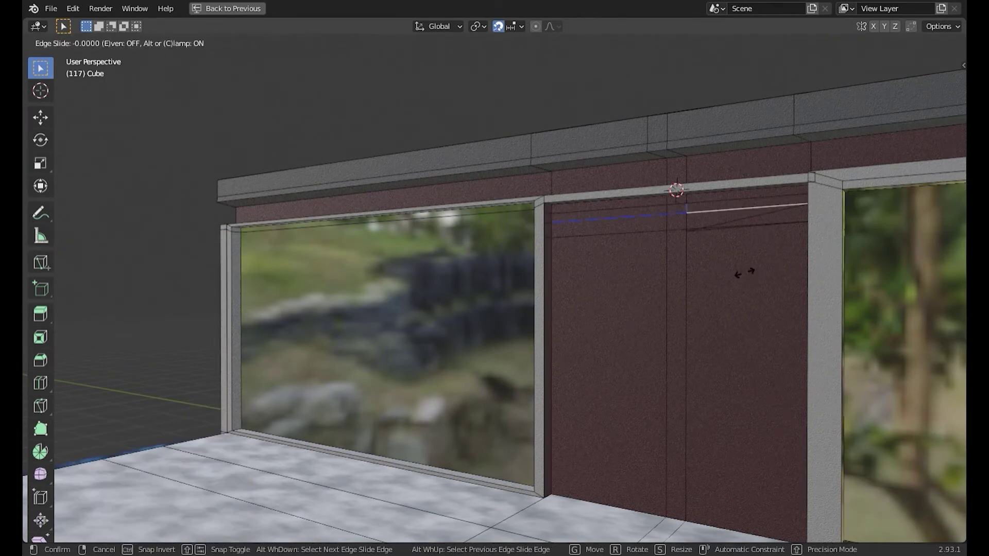
Step: Rotate the small face beside the door into a horizontal frame bar
key("3")
scroll(574, 228, "up", 2)
left_click(582, 201)
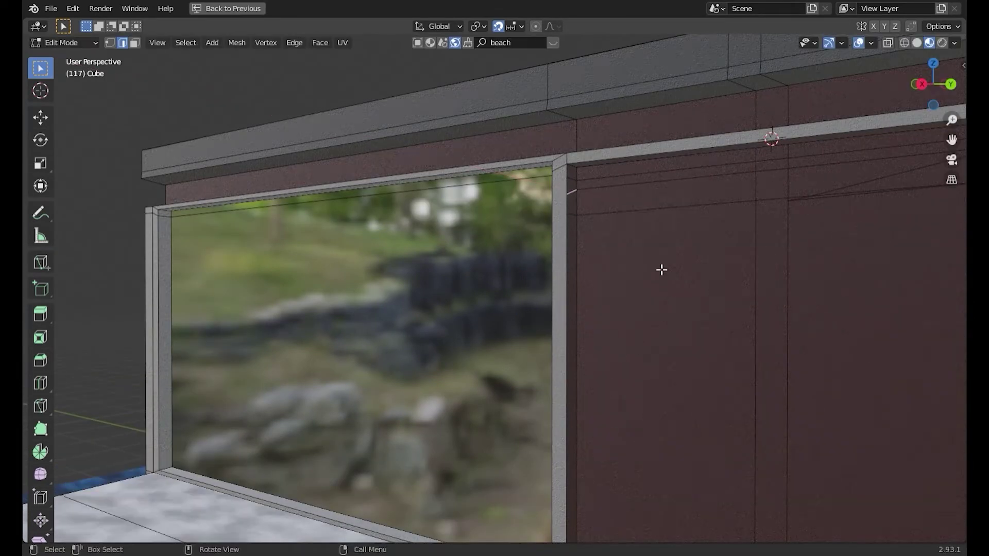
left_click(623, 418)
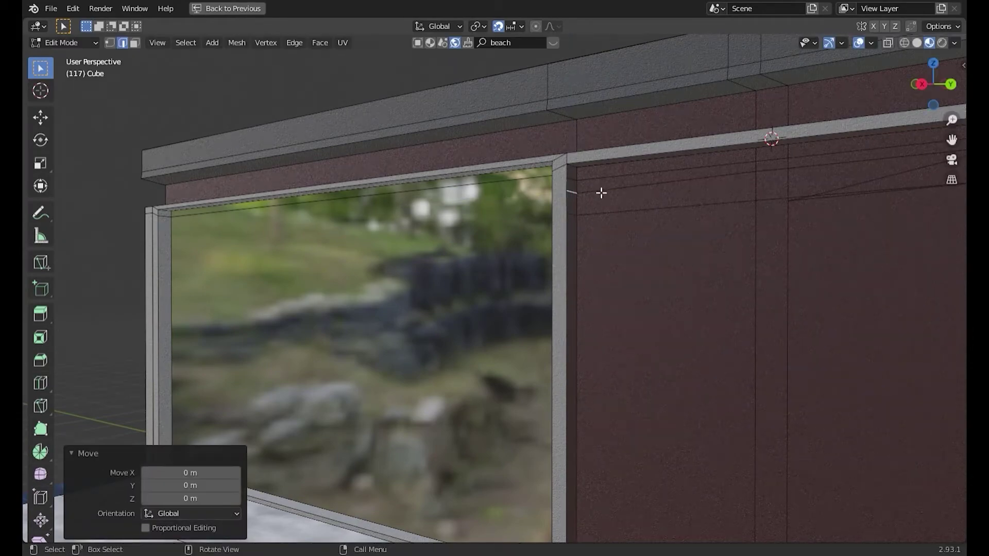
scroll(602, 196, "down", 3)
middle_click_drag(637, 248, 585, 275)
key("e")
left_click(596, 215)
Step: Search BlenderKit's materials for wood, then return to mesh editing
key("Tab")
left_click(534, 43)
type("w")
mouse_move(527, 182)
middle_mouse_down()
mouse_move(554, 215)
mouse_move(515, 170)
middle_mouse_up()
left_click(430, 42)
left_click(512, 43)
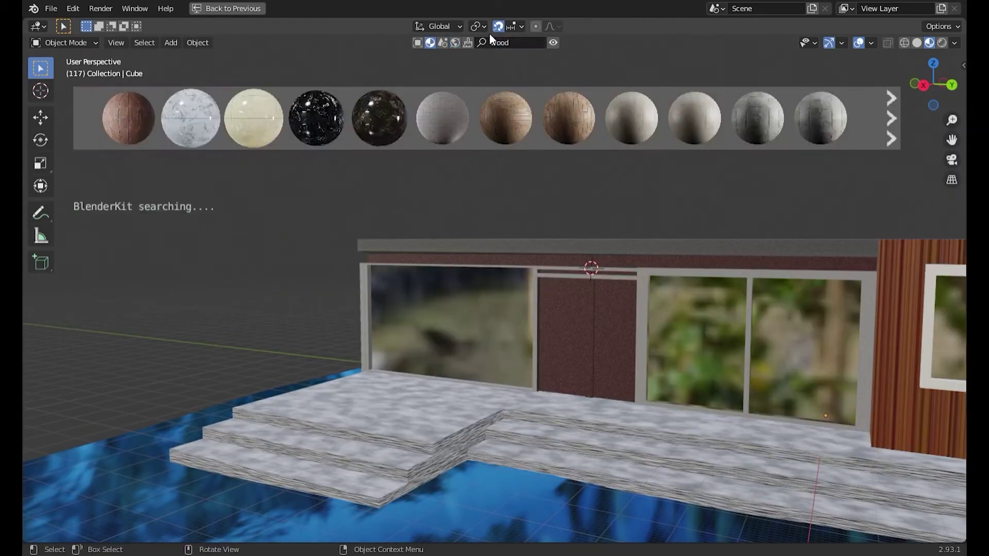
scroll(567, 218, "up", 3)
key("Tab")
scroll(641, 286, "up", 2)
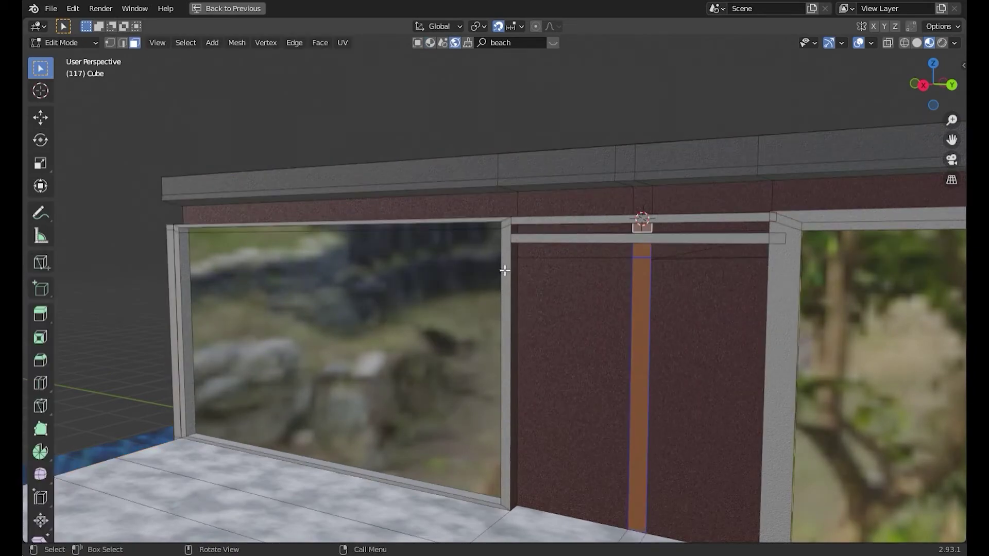
Step: Add an edge loop across the door and select its top bar face
key("ctrl+r")
left_click(531, 242)
left_click(581, 173)
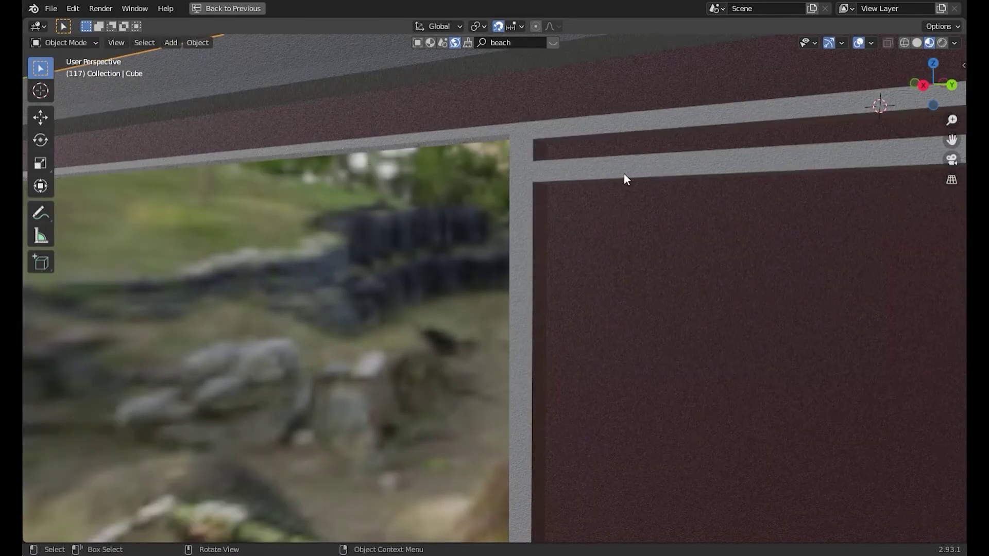
left_click(636, 181)
mouse_move(327, 137)
middle_mouse_down()
mouse_move(424, 137)
mouse_move(415, 205)
mouse_move(450, 247)
mouse_move(278, 261)
mouse_move(388, 217)
mouse_move(497, 106)
mouse_move(464, 186)
mouse_move(503, 268)
middle_mouse_up()
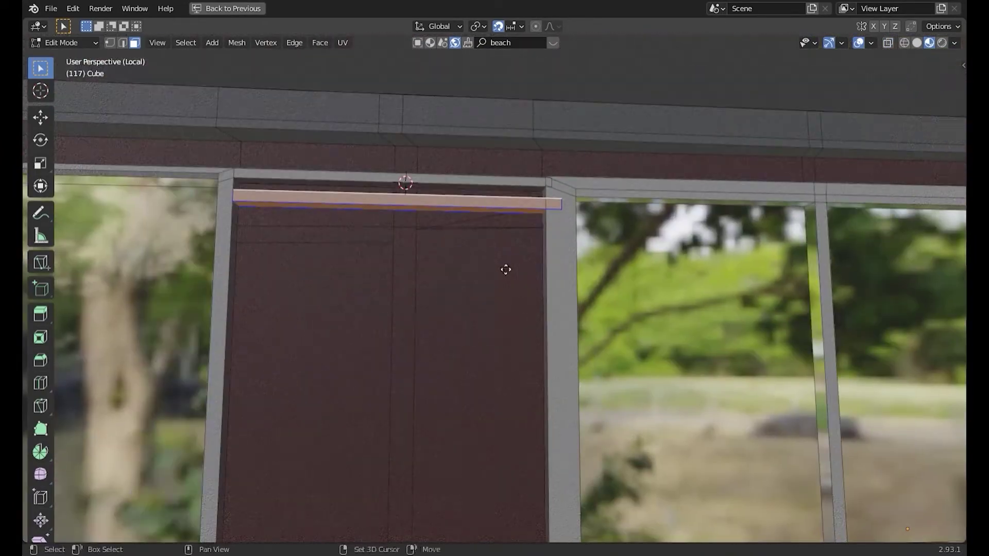
Step: Duplicate the top bar downward along Z four times to stack the door slats
key("shift+d")
key("z")
left_click(492, 311)
key("shift+d")
key("z")
left_click(491, 334)
key("shift+d")
key("z")
left_click(492, 353)
key("shift+d")
key("z")
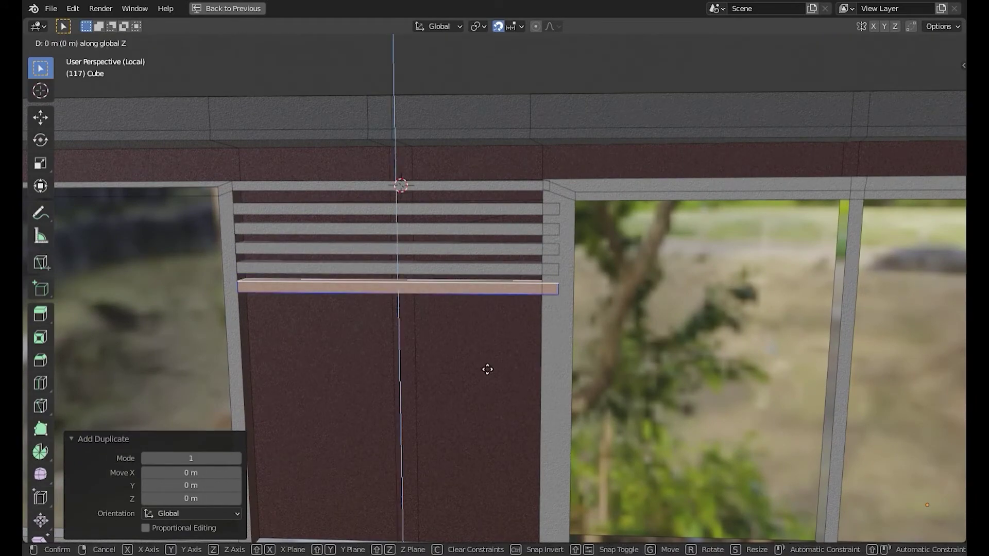
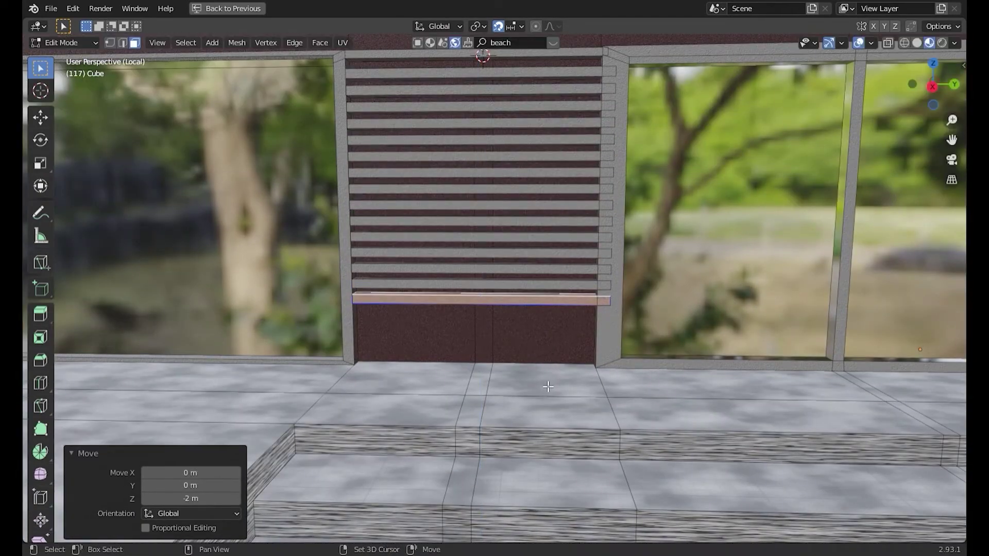
Step: Move the duplicated slat down to the bottom edge of the louvred panel
left_click(544, 400)
left_click(540, 431)
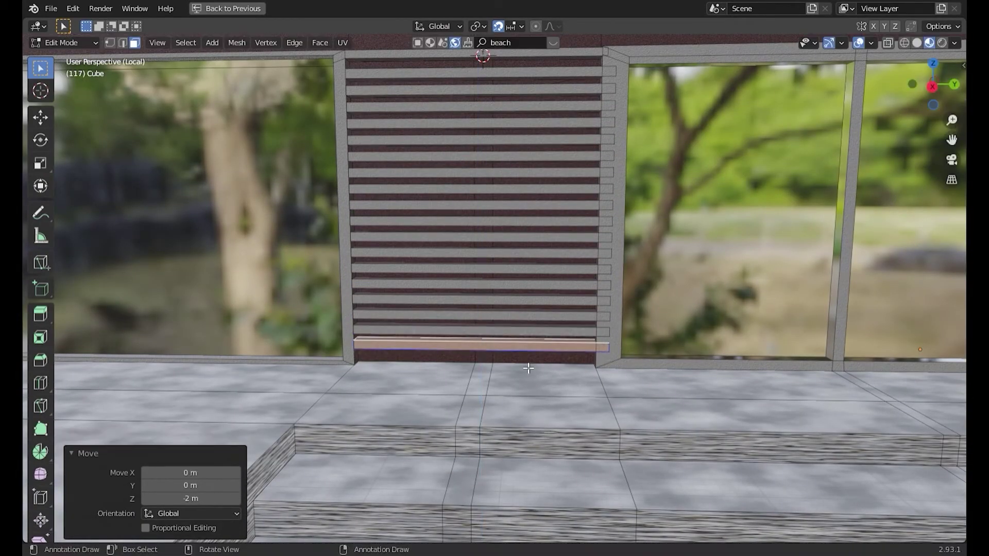
key("ctrl+space")
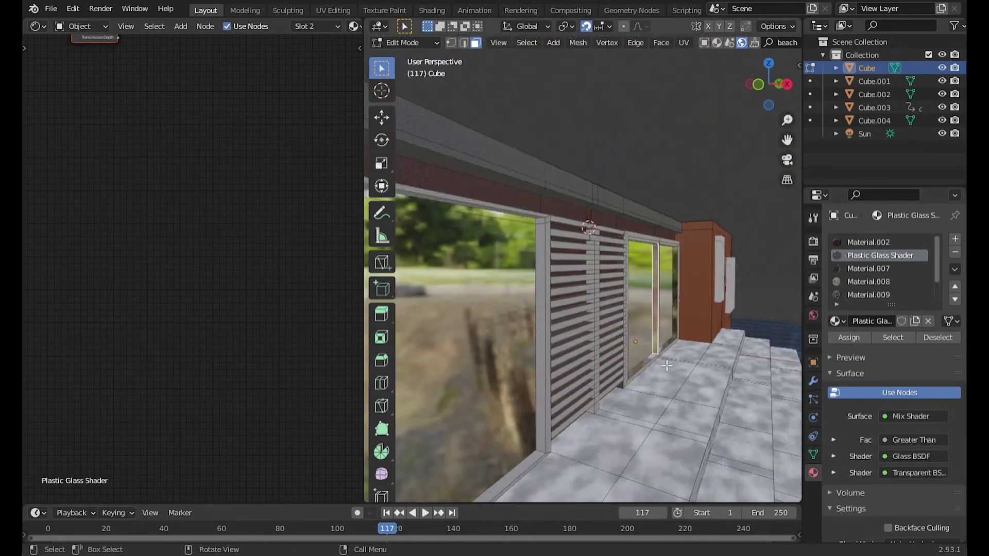
Step: Return to Object Mode and save the house file as 2.blend
middle_click_drag(649, 399, 711, 104)
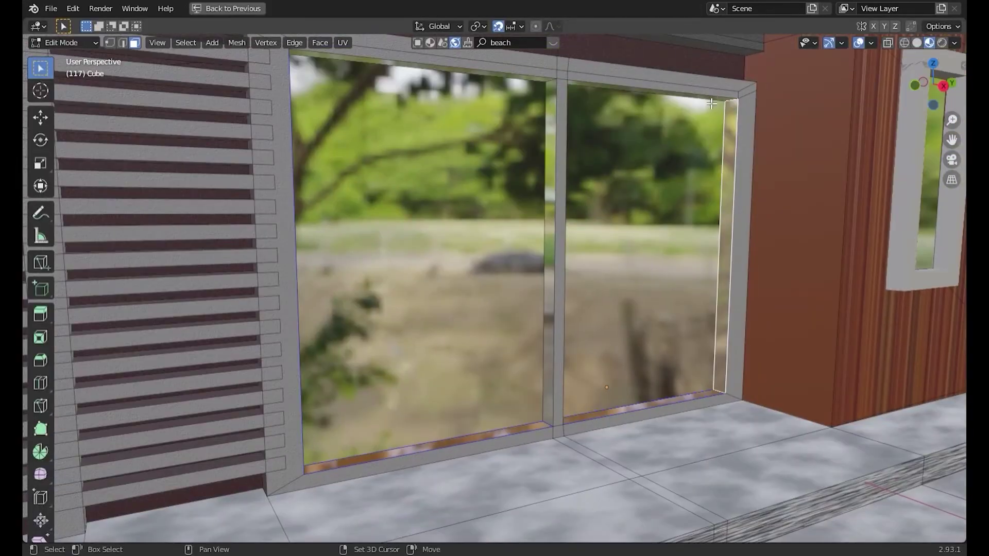
key("ctrl+space")
key("Tab")
scroll(514, 190, "up", 3)
key("ctrl+s")
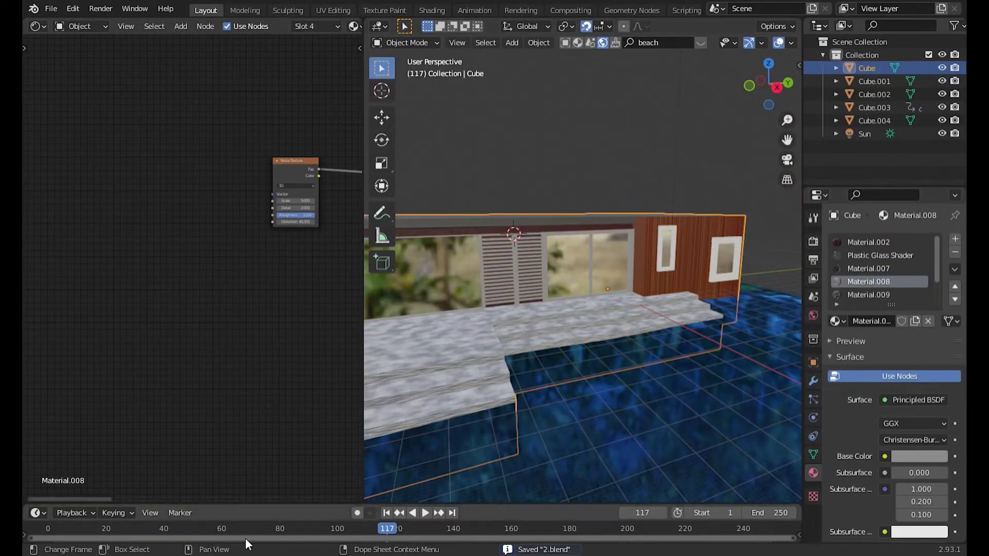
scroll(657, 156, "down", 3)
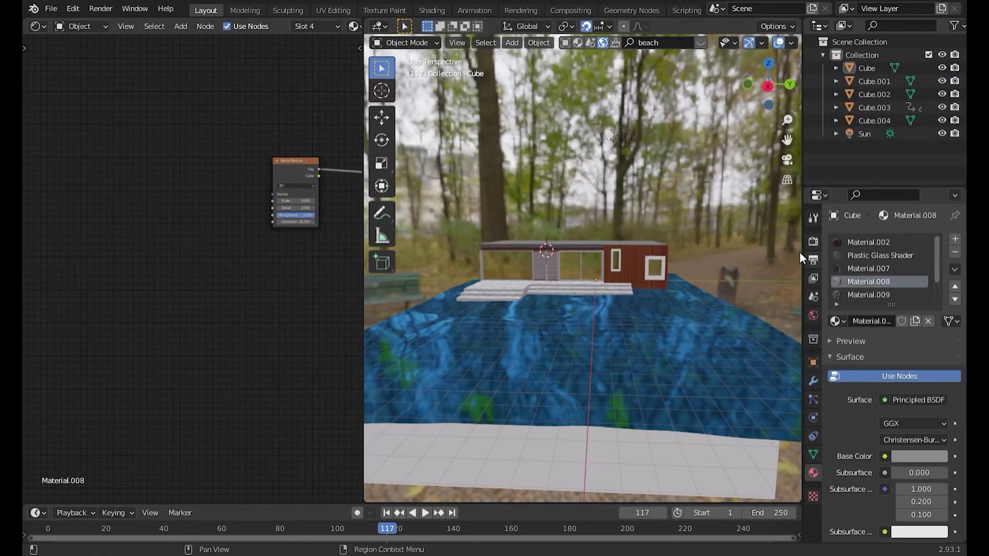
Step: Set the Cycles render Device to GPU Compute and preview in Rendered shading
left_click(813, 241)
left_click(922, 239)
left_click(934, 282)
left_click(585, 295)
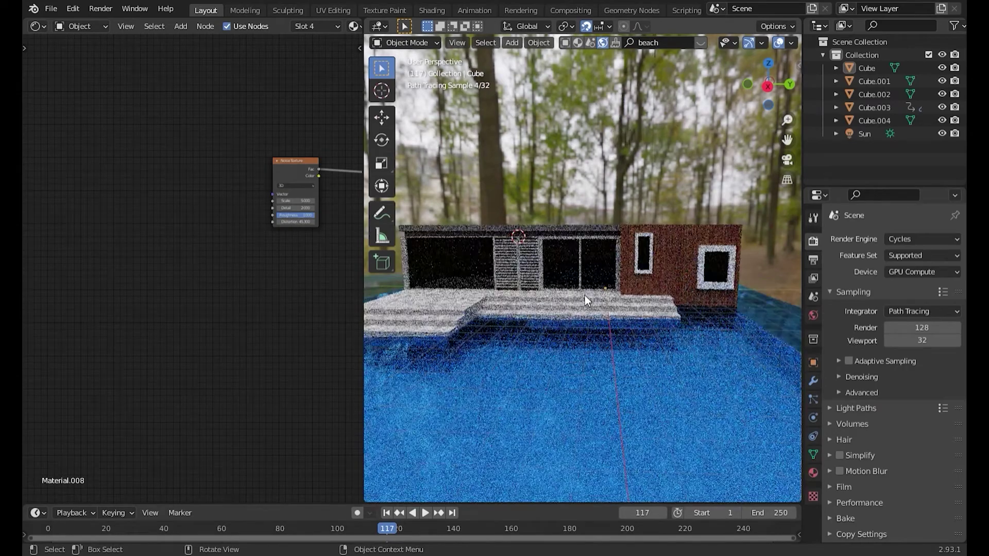
Step: Isolate the house cube in local view and enter Edit Mode on its mesh
key("KP_Divide")
middle_click_drag(586, 307, 615, 199)
scroll(601, 348, "up", 3)
key("Tab")
scroll(600, 348, "up", 3)
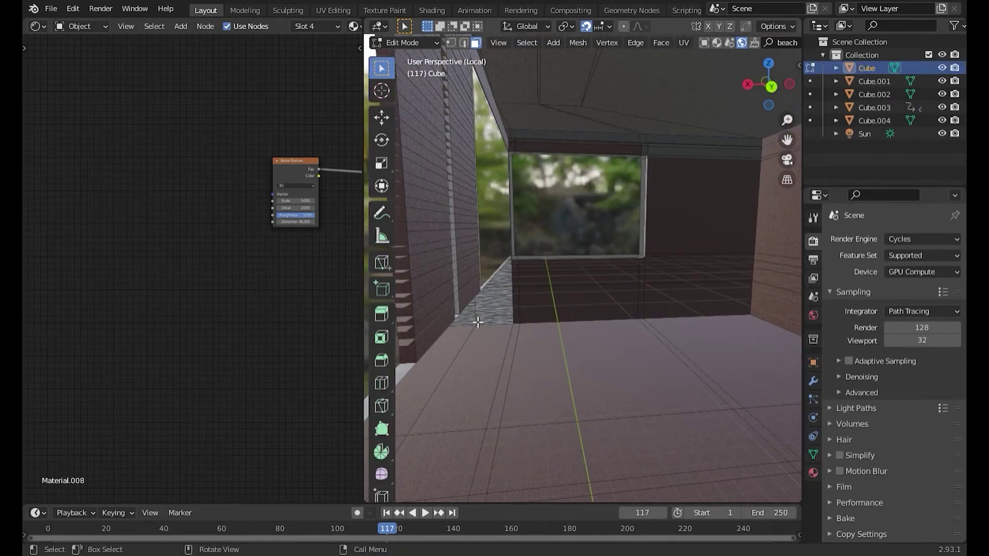
Step: In face select, pick faces on the window wall, brown wall and brick ledge
mouse_move(453, 326)
middle_mouse_down()
mouse_move(542, 348)
mouse_move(536, 361)
mouse_move(600, 369)
middle_mouse_up()
key("3")
left_click(533, 371)
left_click(671, 315)
mouse_move(671, 315)
middle_mouse_down()
mouse_move(557, 357)
mouse_move(677, 392)
mouse_move(521, 335)
mouse_move(512, 206)
mouse_move(680, 311)
mouse_move(484, 346)
mouse_move(458, 338)
mouse_move(502, 362)
mouse_move(698, 282)
mouse_move(556, 259)
middle_mouse_up()
key("3")
left_click(684, 381)
left_click(556, 259)
Step: Extrude the selected face, cancel its movement, and exit local view to the full scene
key("KP_Decimal")
key("ctrl+space")
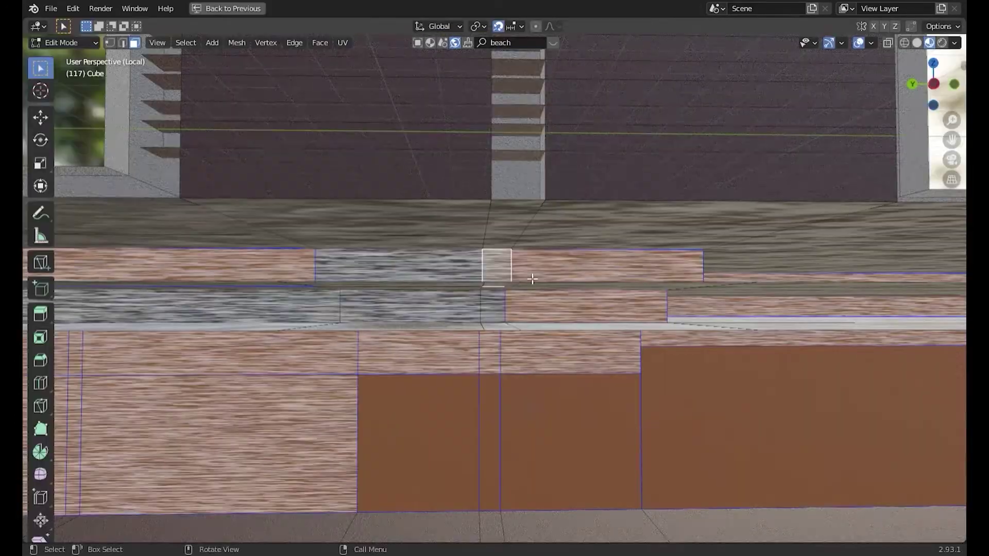
scroll(377, 331, "up", 2)
key("e")
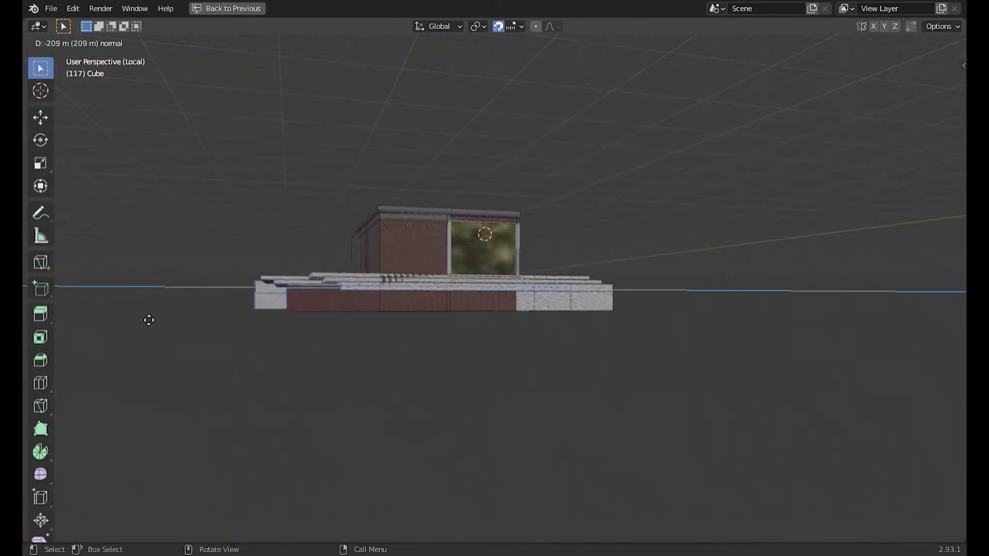
right_click(149, 320)
scroll(654, 345, "up", 3)
mouse_move(645, 346)
middle_mouse_down()
mouse_move(783, 304)
mouse_move(407, 349)
mouse_move(636, 351)
middle_mouse_up()
key("Tab")
key("KP_Divide")
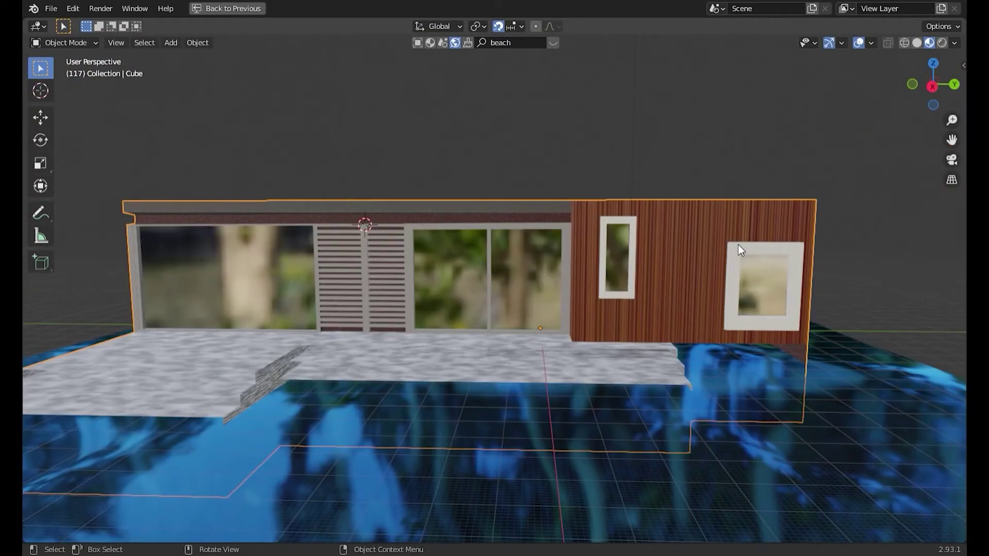
Step: Inspect the isolated house deck in edge select mode, then save the file
key("Tab")
middle_click_drag(738, 245, 620, 350)
scroll(541, 367, "up", 4)
key("2")
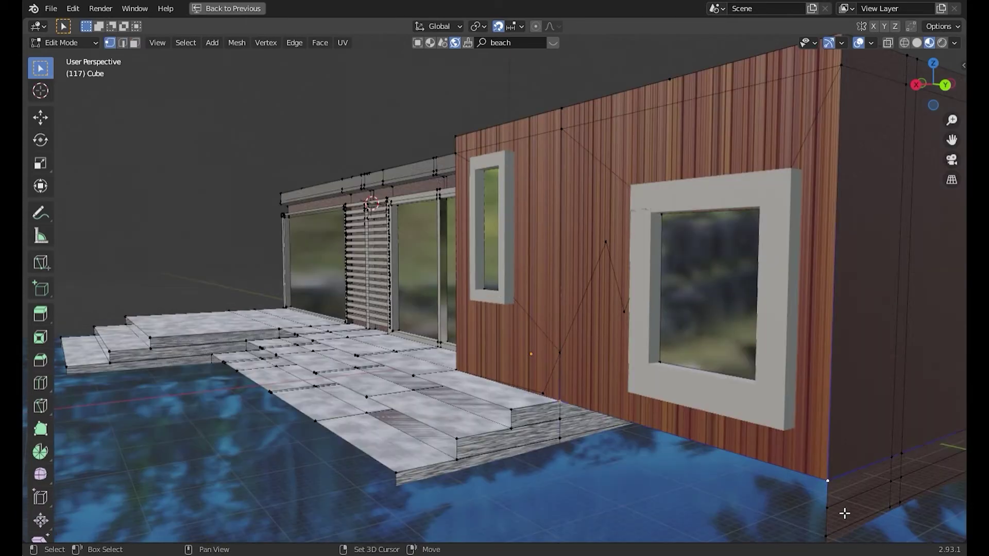
key("KP_Divide")
scroll(496, 378, "up", 5)
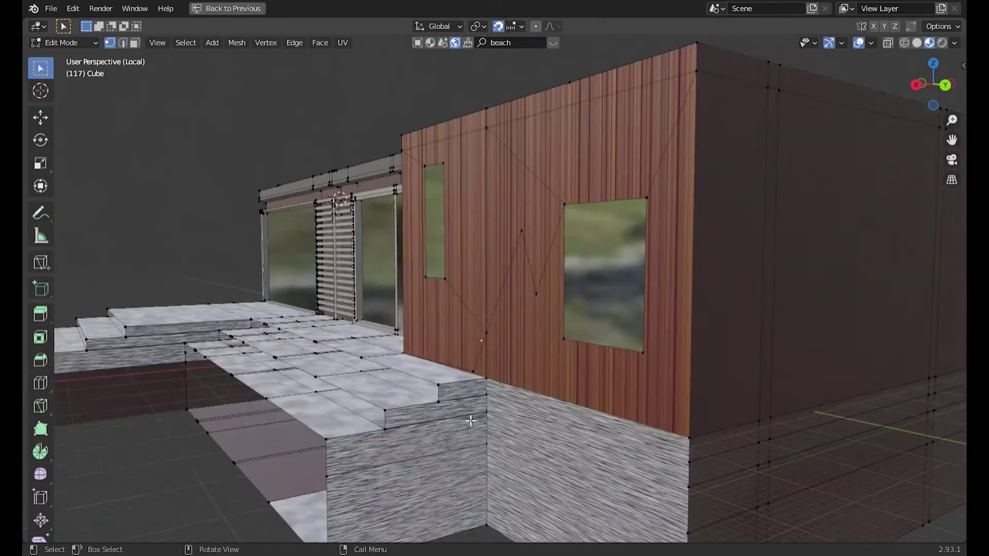
middle_click_drag(496, 377, 874, 411)
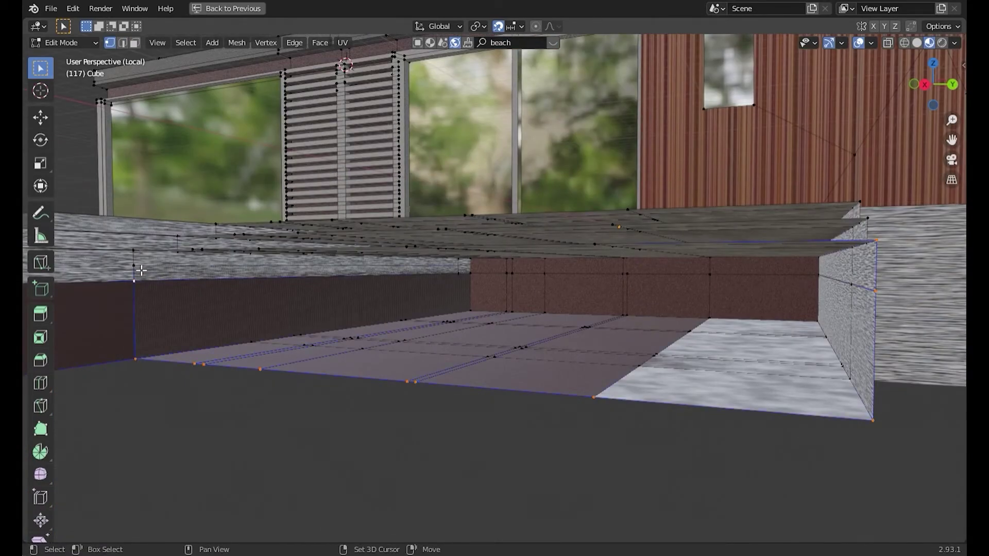
middle_click_drag(141, 270, 218, 241)
mouse_move(678, 237)
middle_mouse_down()
mouse_move(764, 406)
mouse_move(573, 345)
mouse_move(284, 306)
middle_mouse_up()
scroll(284, 306, "up", 4)
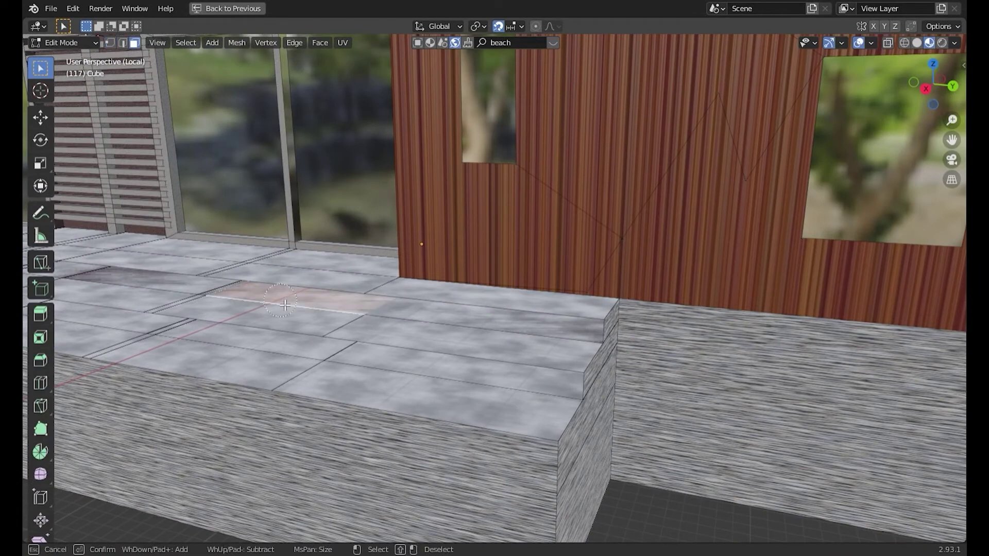
key("Tab")
key("ctrl+s")
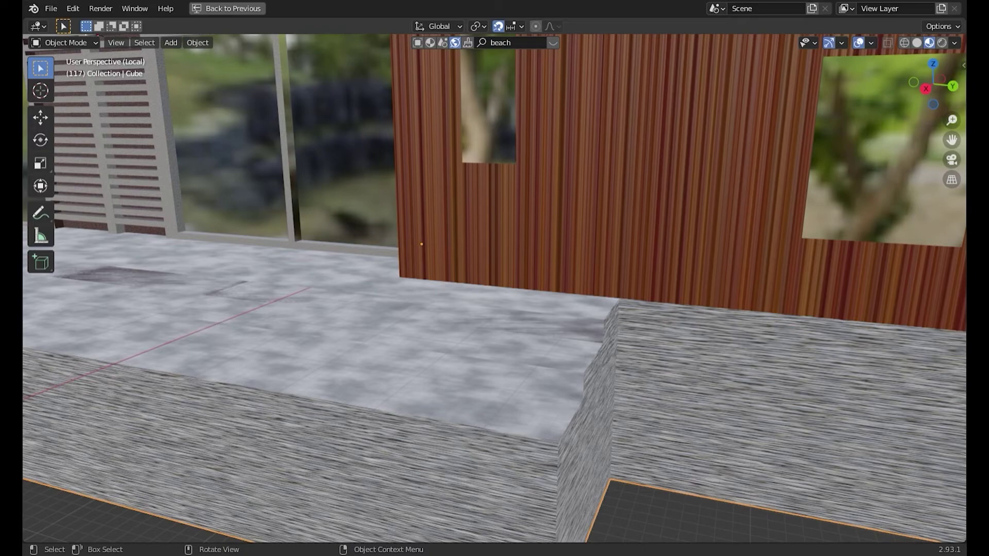
Step: Delete the selected deck floor faces to open a small rectangular hole
key("Tab")
mouse_move(230, 243)
middle_mouse_down()
mouse_move(334, 277)
mouse_move(256, 314)
middle_mouse_up()
scroll(333, 276, "up", 2)
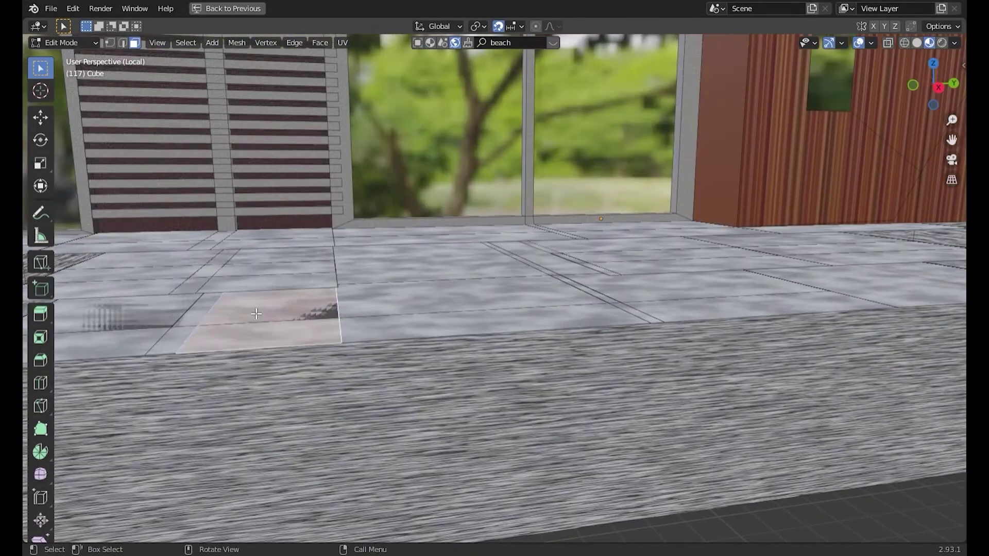
key("x")
left_click(191, 310)
middle_click_drag(190, 310, 457, 280)
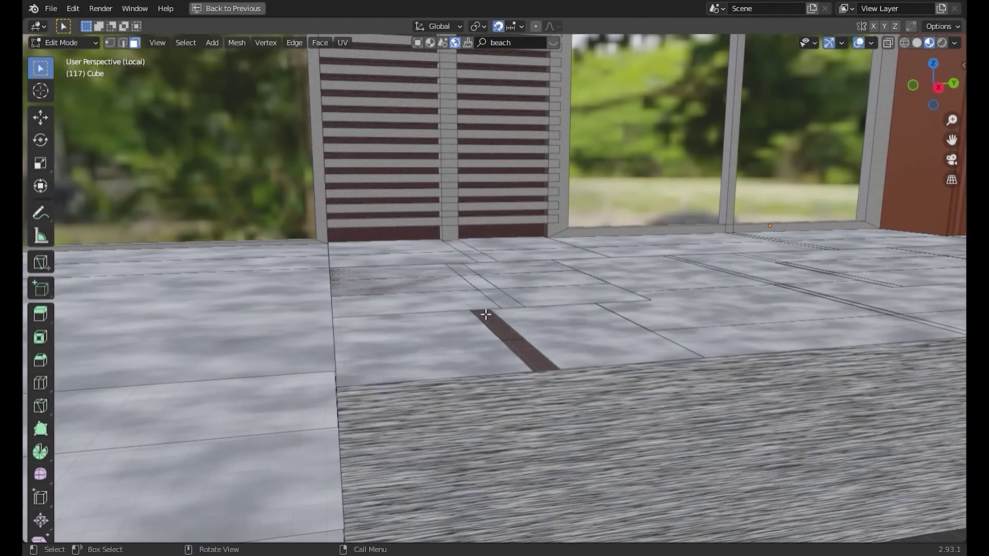
scroll(458, 280, "down", 4)
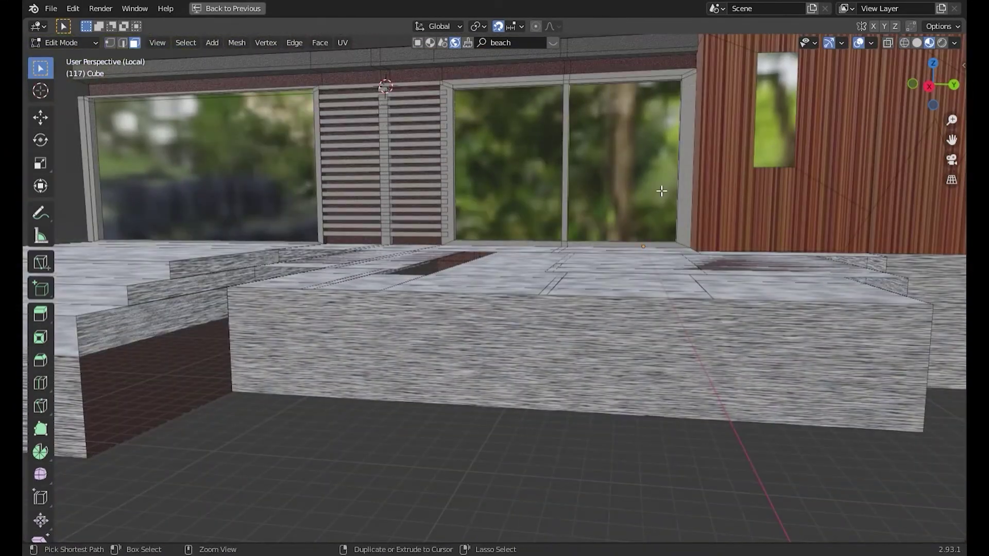
mouse_move(740, 177)
middle_mouse_down()
mouse_move(644, 258)
mouse_move(582, 329)
middle_mouse_up()
key("Tab")
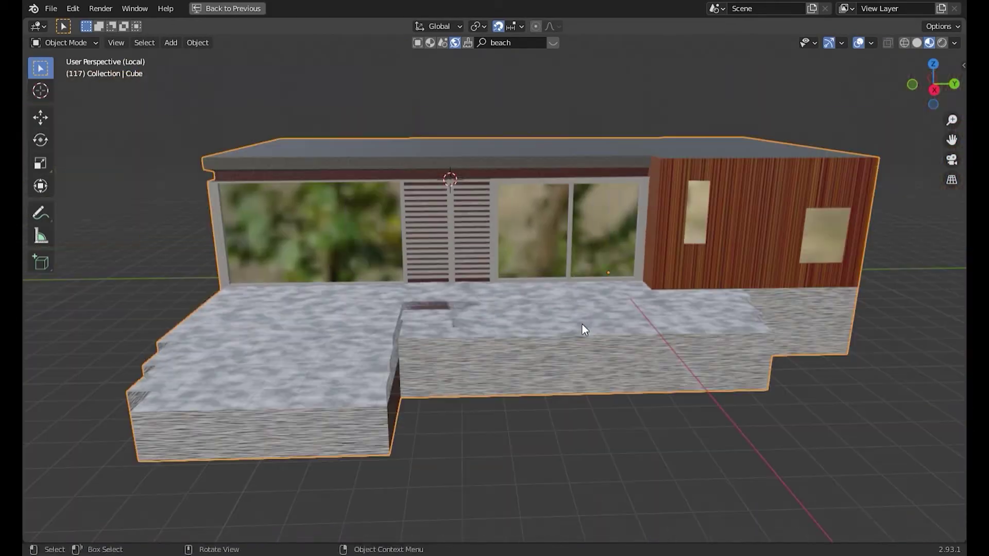
scroll(582, 328, "up", 3)
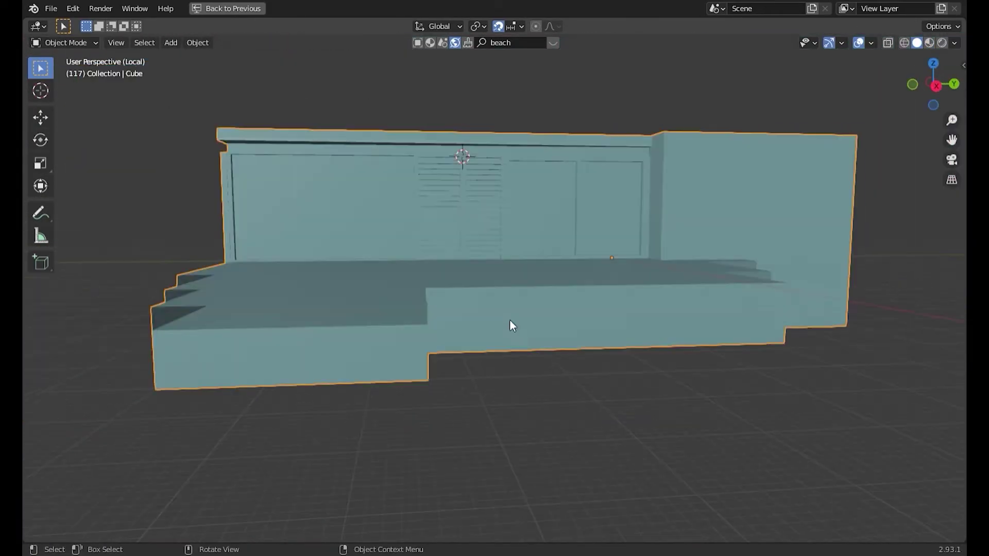
Step: Orbit around the terrace steps, toggling Edit Mode to inspect them from several angles
mouse_move(509, 320)
middle_mouse_down()
mouse_move(496, 375)
mouse_move(119, 414)
mouse_move(316, 397)
mouse_move(470, 452)
mouse_move(308, 434)
middle_mouse_up()
key("Tab")
middle_click_drag(516, 410, 205, 498)
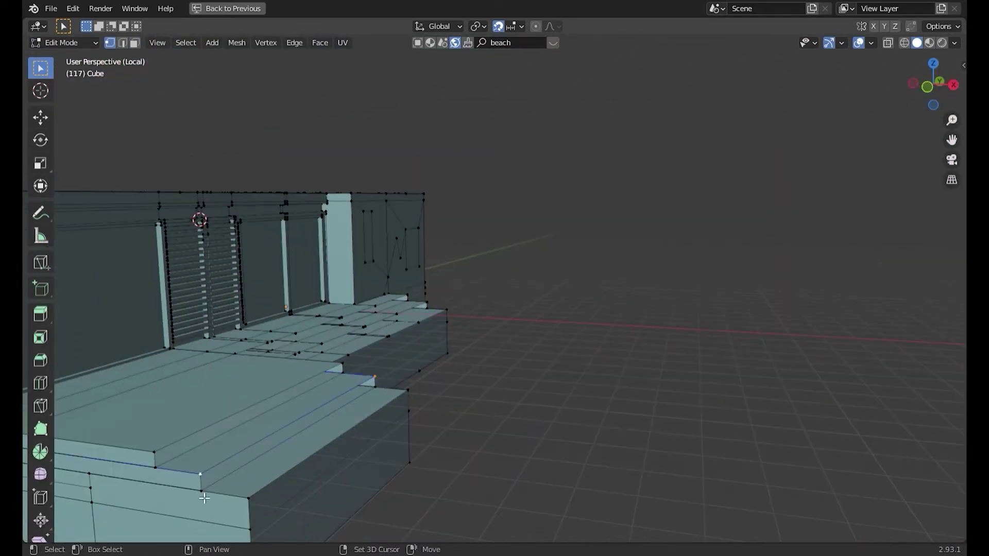
key("Tab")
mouse_move(158, 454)
middle_mouse_down()
mouse_move(512, 419)
mouse_move(612, 482)
mouse_move(473, 478)
middle_mouse_up()
key("Tab")
scroll(754, 429, "up", 2)
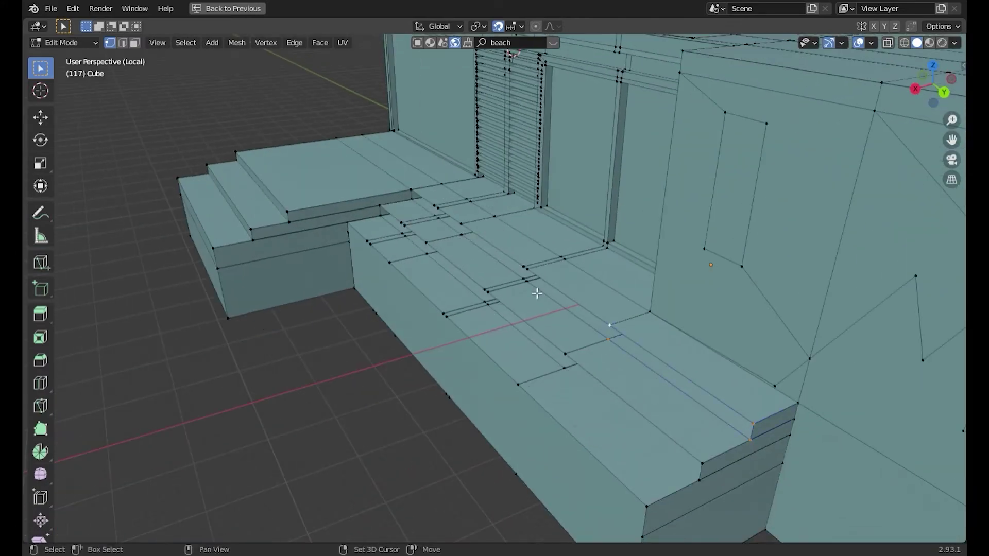
middle_click_drag(434, 212, 189, 181)
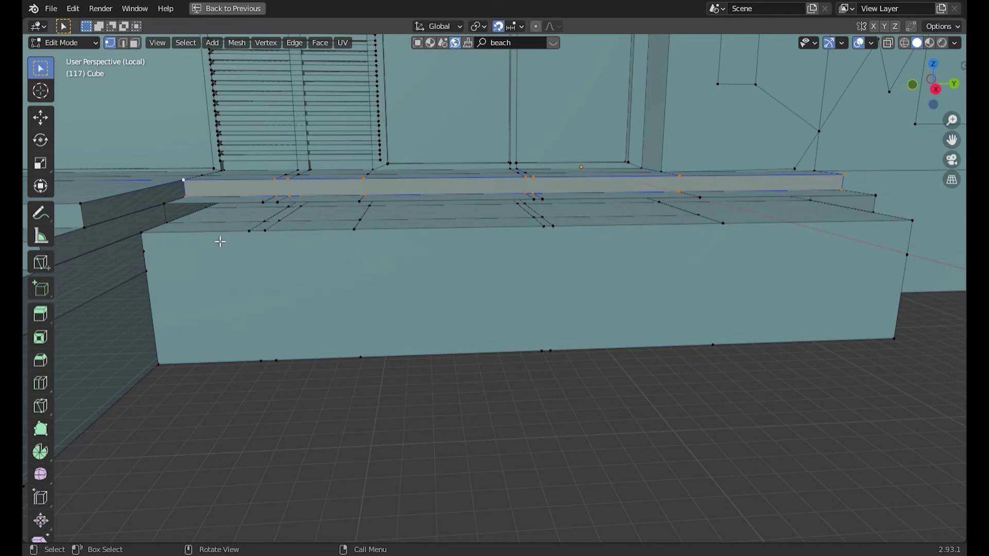
middle_click_drag(220, 242, 221, 185)
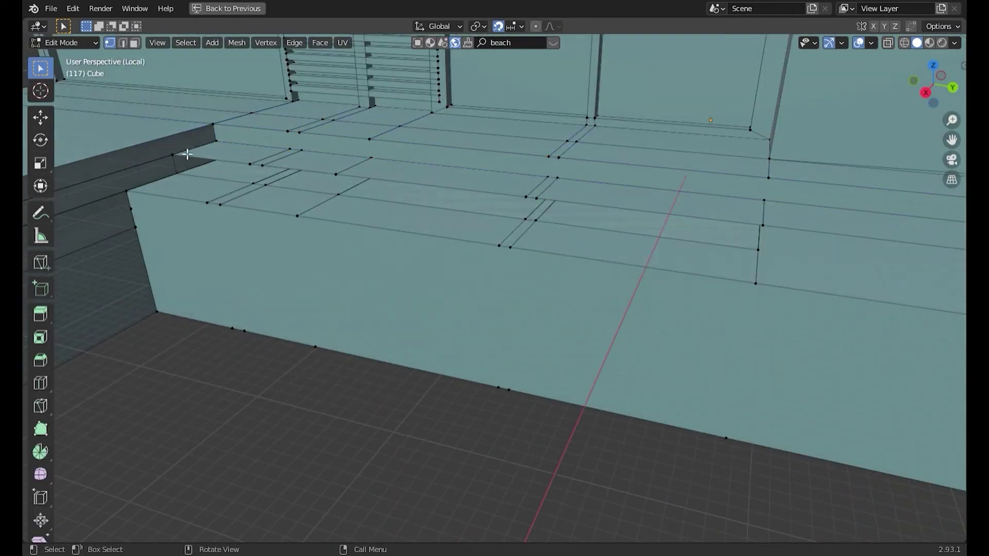
scroll(412, 287, "up", 2)
mouse_move(746, 369)
middle_mouse_down()
mouse_move(411, 237)
mouse_move(235, 304)
mouse_move(364, 269)
middle_mouse_up()
Step: Return to Object Mode, exit local view, and switch to Material Preview shading
key("Tab")
scroll(363, 311, "down", 3)
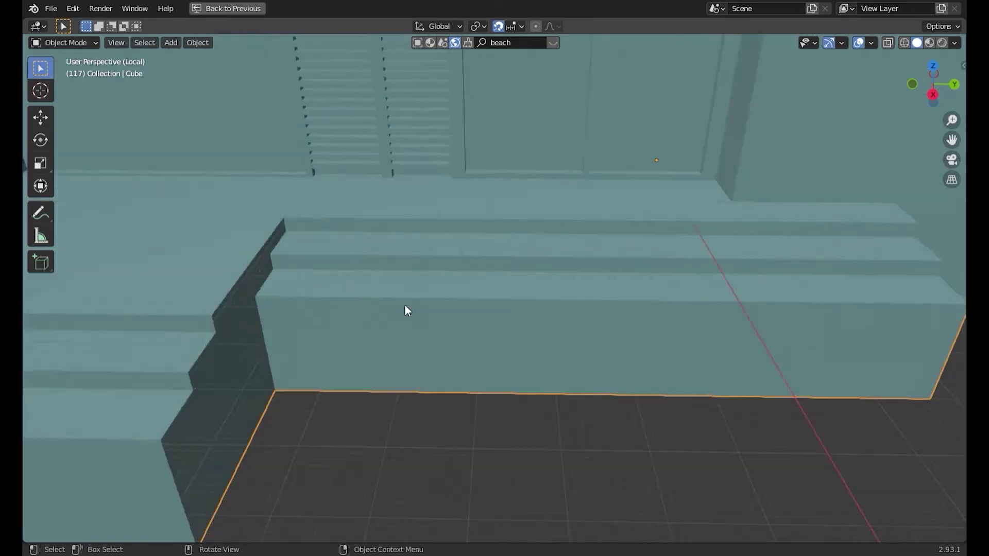
key("KP_Divide")
key("z")
left_click(446, 380)
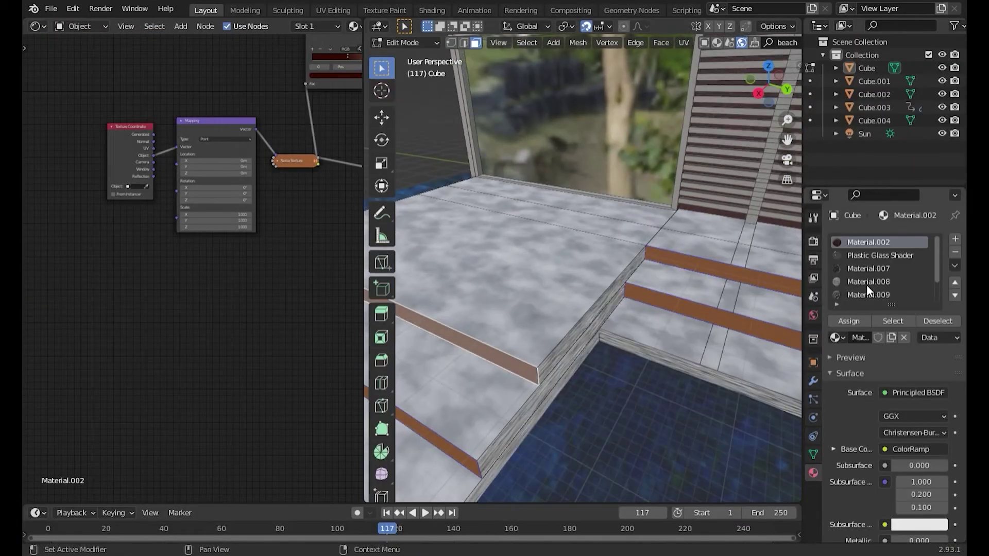
Step: Select Material.007 and slide its ColorRamp stops to 0.036 and 0.305
left_click(868, 282)
key("Tab")
scroll(588, 376, "up", 5)
scroll(270, 332, "up", 4)
scroll(165, 332, "up", 1)
left_click_drag(165, 334, 135, 334)
left_click(200, 369)
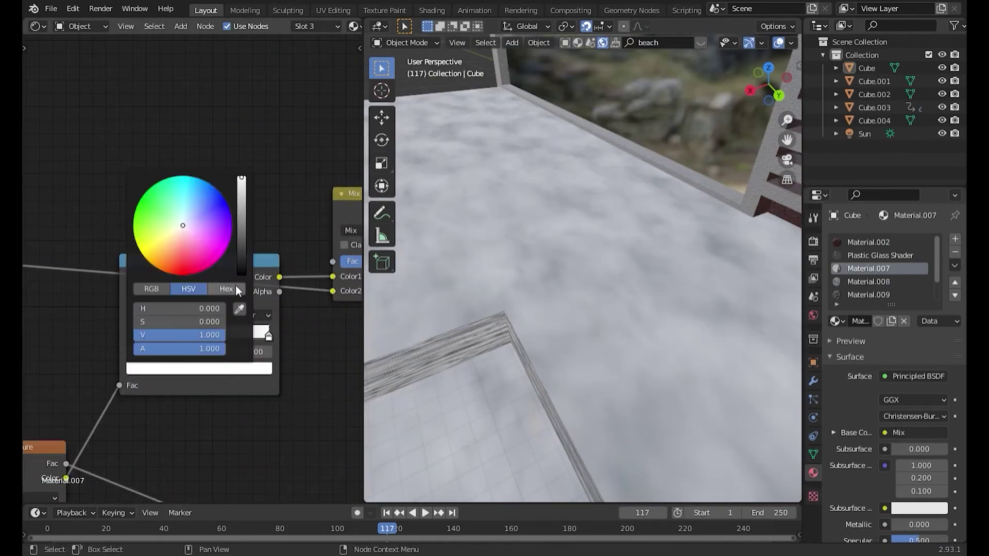
scroll(137, 315, "down", 2)
mouse_move(138, 314)
middle_mouse_down()
mouse_move(62, 118)
mouse_move(83, 360)
mouse_move(61, 304)
middle_mouse_up()
scroll(62, 118, "up", 4)
left_click_drag(61, 305, 111, 291)
Step: Set the ColorRamp stop colour to a dark red
left_click(143, 346)
left_click(119, 192)
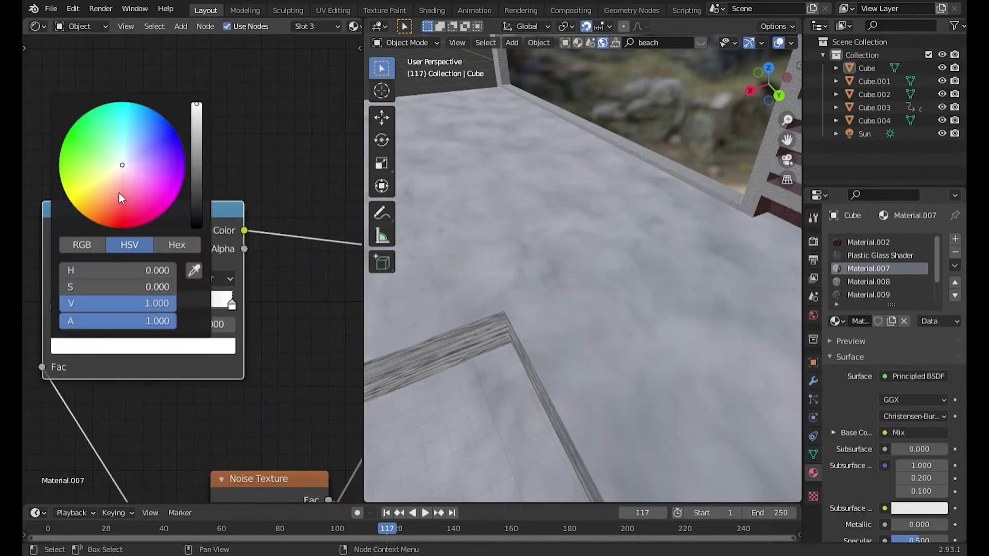
scroll(119, 206, "down", 2)
middle_click_drag(119, 206, 236, 358)
left_click(227, 367)
left_click(147, 247)
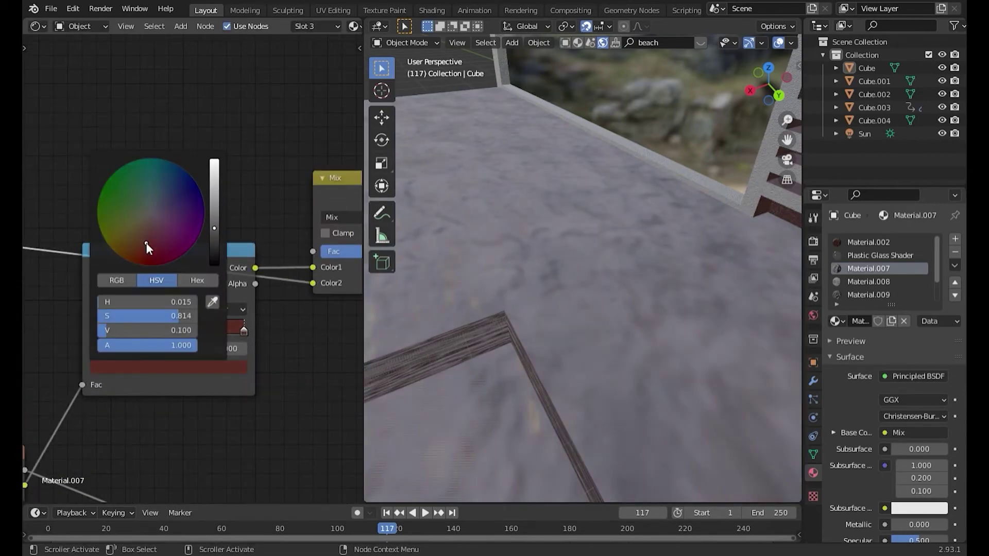
Step: Set the Noise Texture Scale to 1000
middle_click_drag(149, 332, 114, 146)
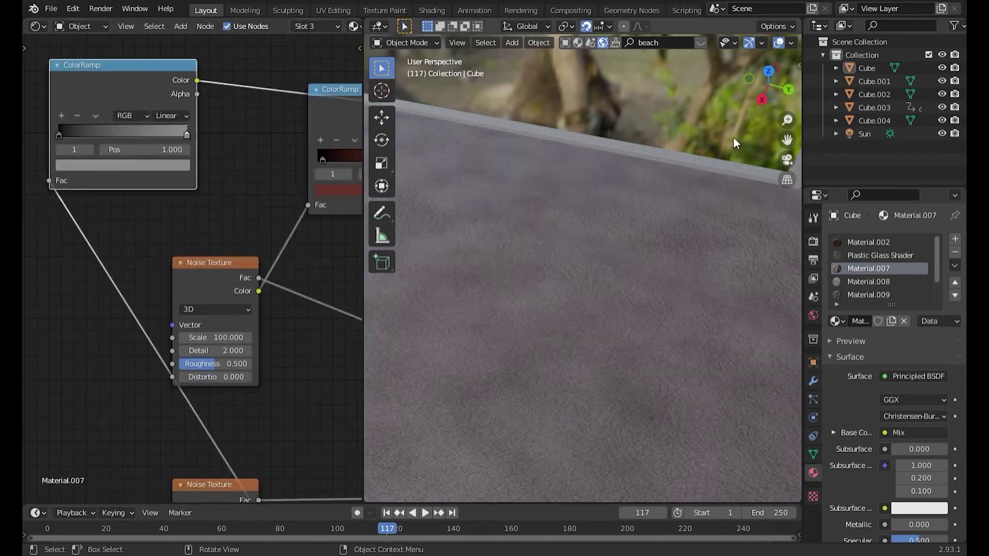
scroll(625, 294, "down", 5)
scroll(625, 293, "down", 5)
scroll(216, 340, "up", 2)
double_click(201, 356)
type("1")
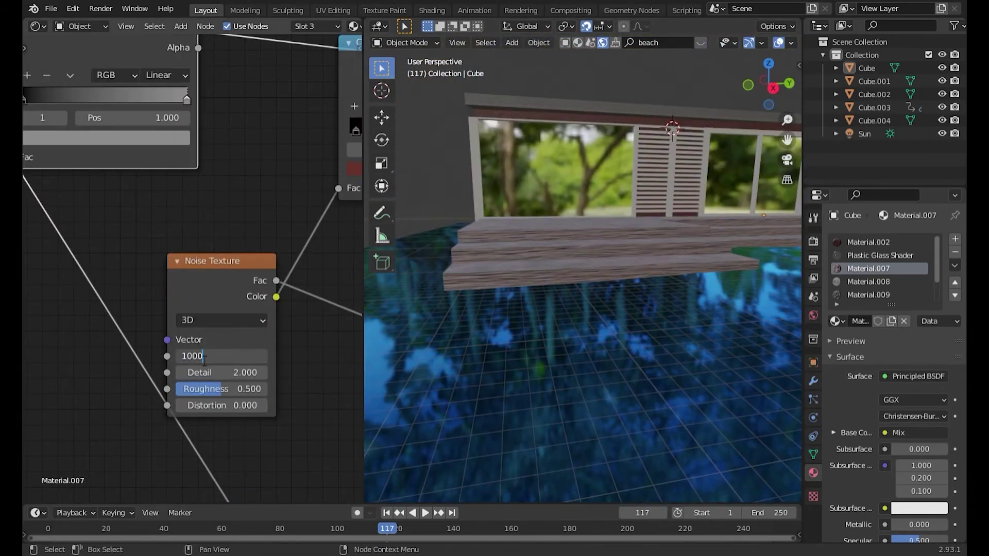
key("Return")
scroll(452, 271, "up", 5)
scroll(157, 259, "down", 3)
scroll(130, 276, "up", 3)
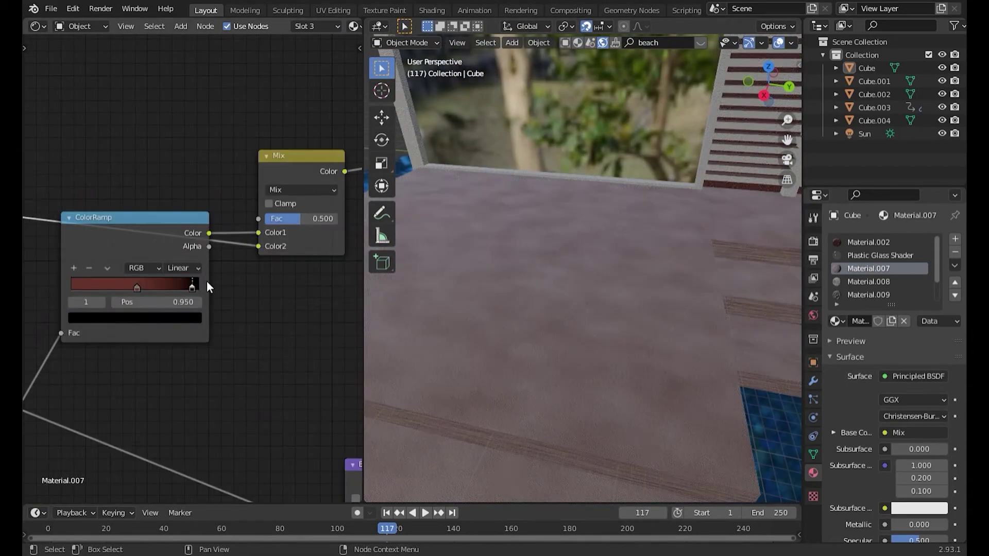
Step: Move the ramp stop to 0.164 and adjust the Mix node's Fac value
left_click_drag(94, 278, 92, 285)
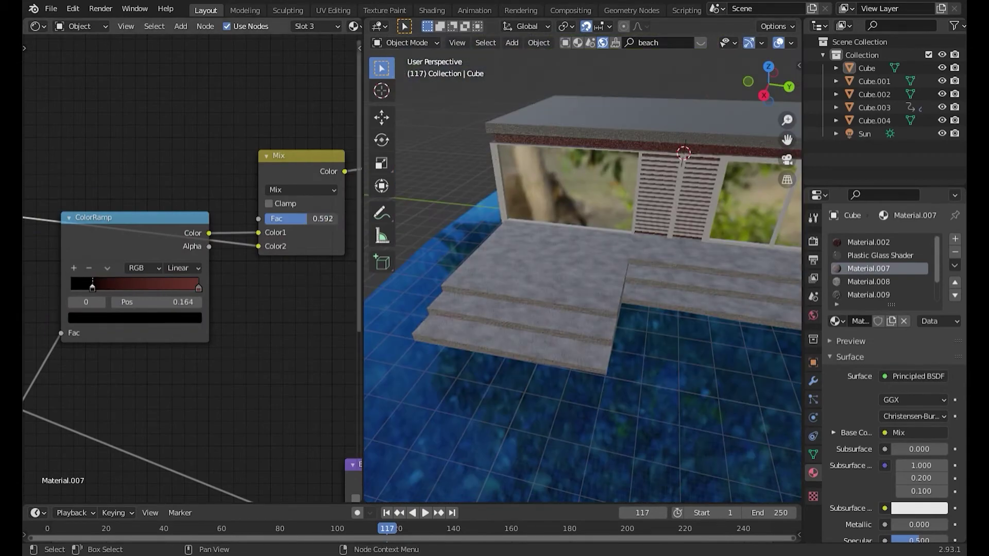
left_click_drag(284, 222, 268, 218)
left_click(305, 225)
key("Return")
scroll(560, 217, "down", 3)
scroll(454, 167, "down", 4)
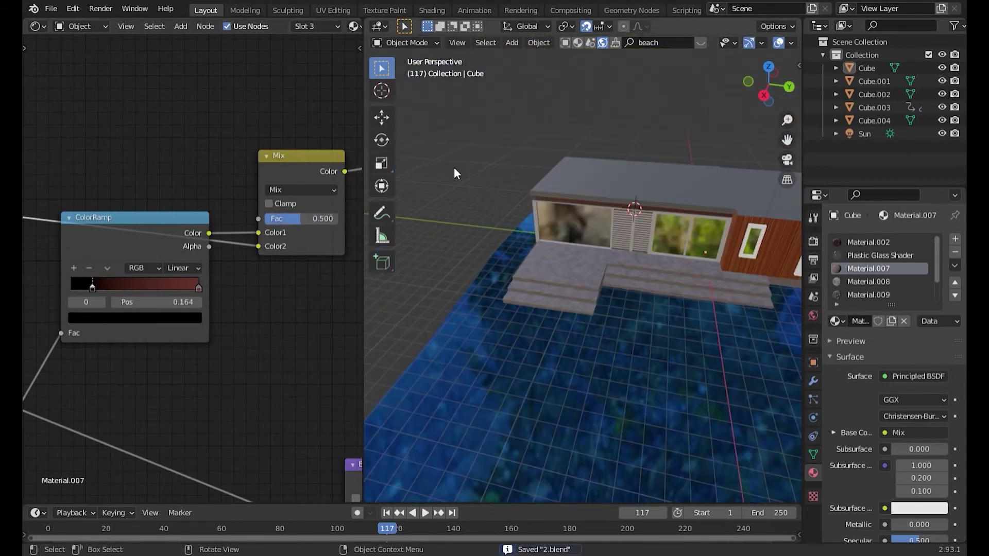
key("ctrl+space")
Step: Switch the viewport to Rendered shading to see the house against the park backdrop
scroll(453, 167, "up", 6)
scroll(335, 356, "down", 2)
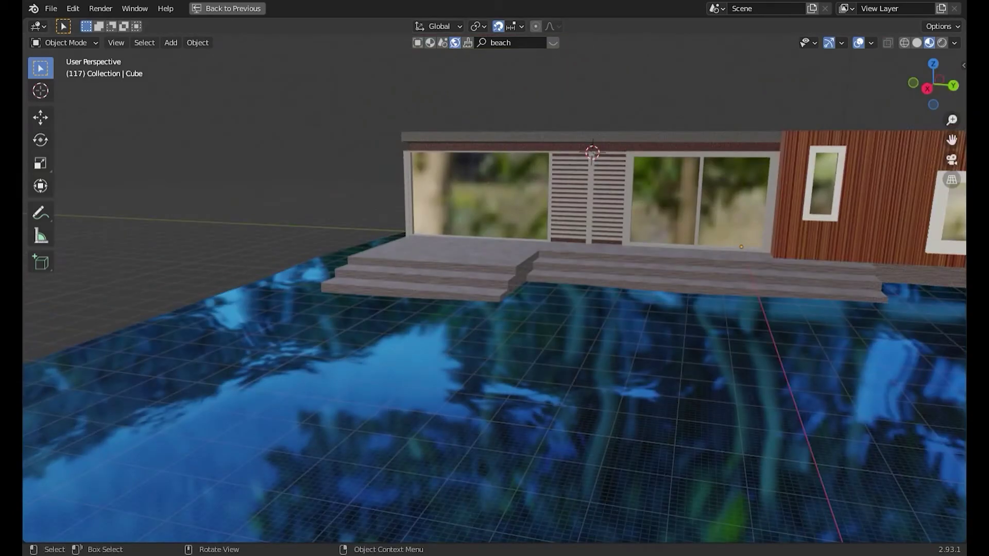
scroll(375, 370, "down", 3)
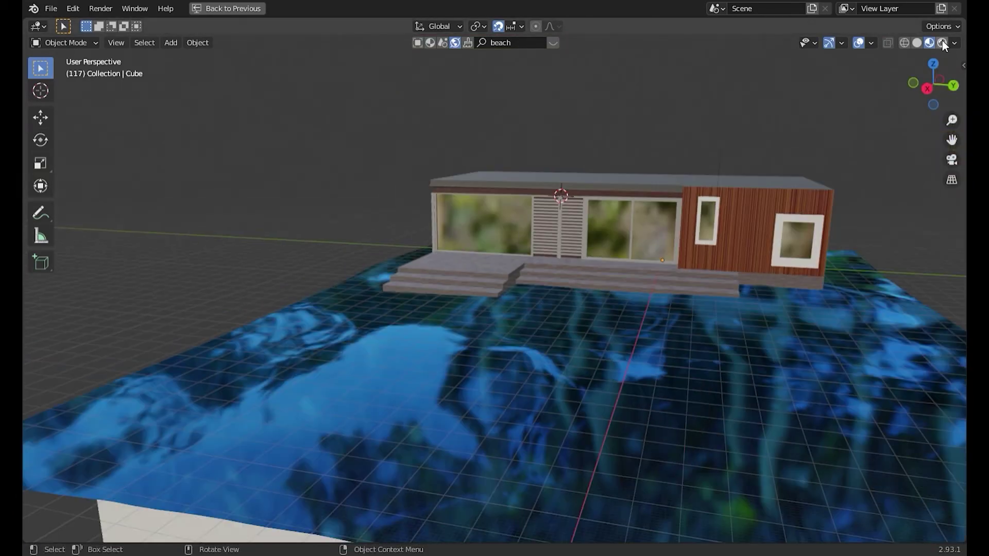
left_click(941, 42)
middle_click_drag(806, 203, 664, 211)
Step: Add a sun lamp and raise it high along the Z axis
key("shift+a")
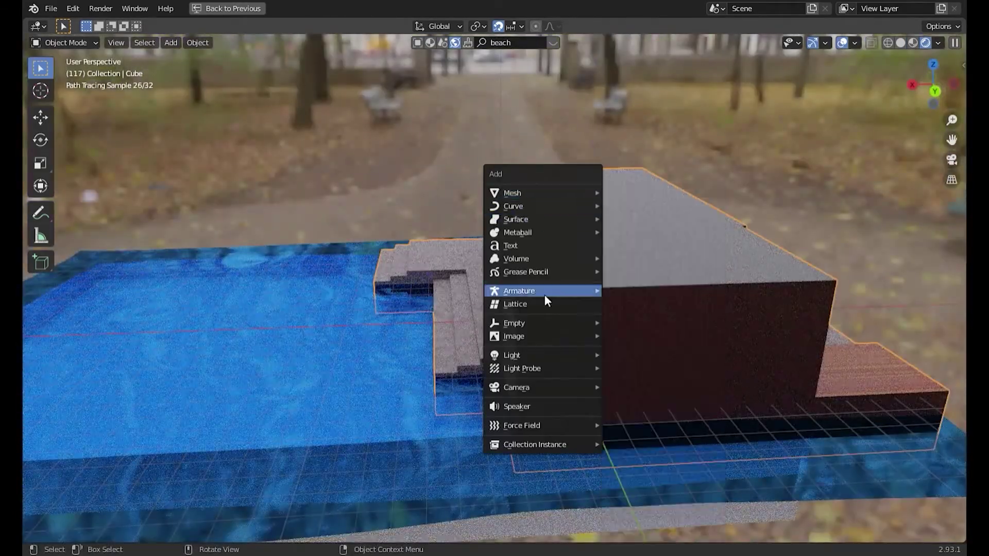
left_click(636, 309)
key("g")
key("x")
key("z")
left_click(844, 217)
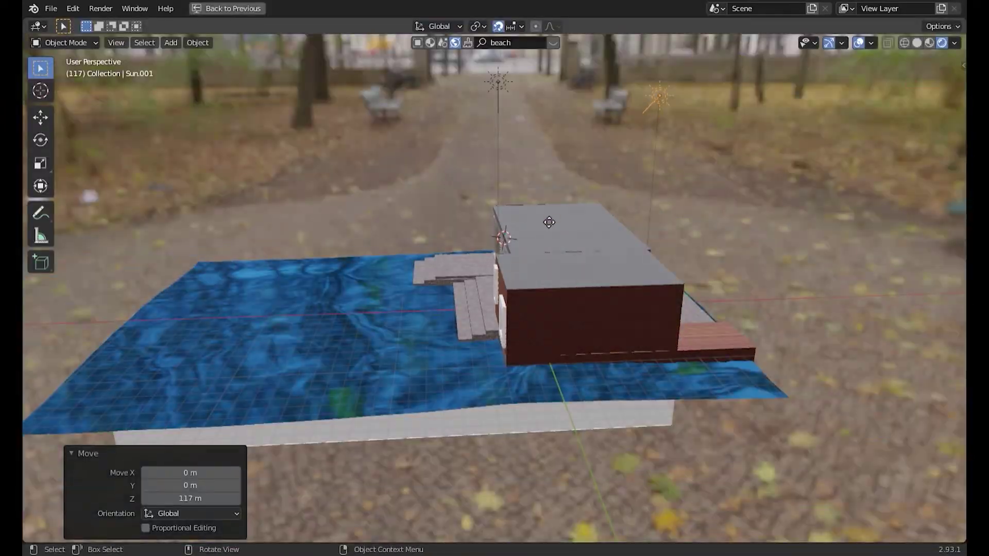
Step: Select everything and scale it, then restore the scene to full size
mouse_move(549, 222)
middle_mouse_down()
mouse_move(605, 169)
mouse_move(562, 171)
mouse_move(571, 283)
middle_mouse_up()
key("a")
key("s")
left_click(391, 381)
key("s")
left_click(706, 375)
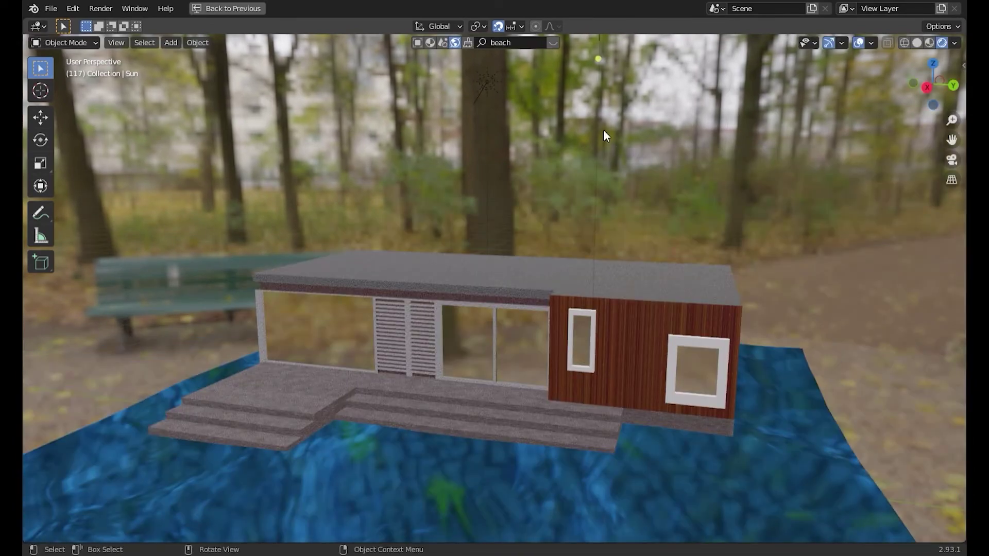
Step: Move the selection, then enter Edit Mode and select the house's front wall faces
middle_click_drag(599, 75, 375, 287)
key("g")
left_click(580, 293)
mouse_move(581, 293)
middle_mouse_down()
mouse_move(446, 331)
mouse_move(579, 312)
mouse_move(499, 316)
mouse_move(766, 289)
mouse_move(575, 317)
mouse_move(452, 320)
mouse_move(504, 320)
middle_mouse_up()
scroll(514, 315, "up", 3)
key("Tab")
left_click(503, 320)
Step: Pick Material.012 and recolour its ColorRamp stop from dark red to golden orange
middle_click_drag(511, 430, 584, 395)
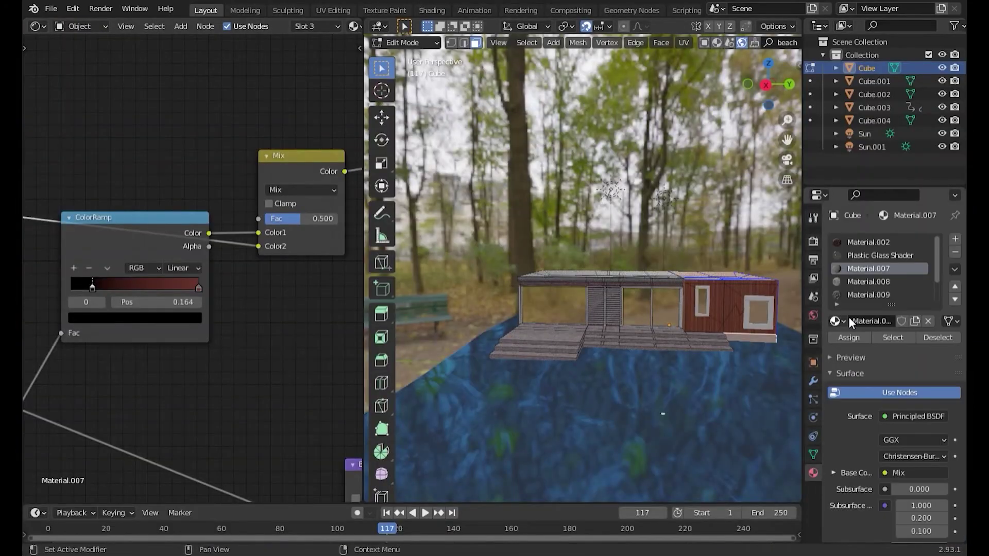
left_click(858, 294)
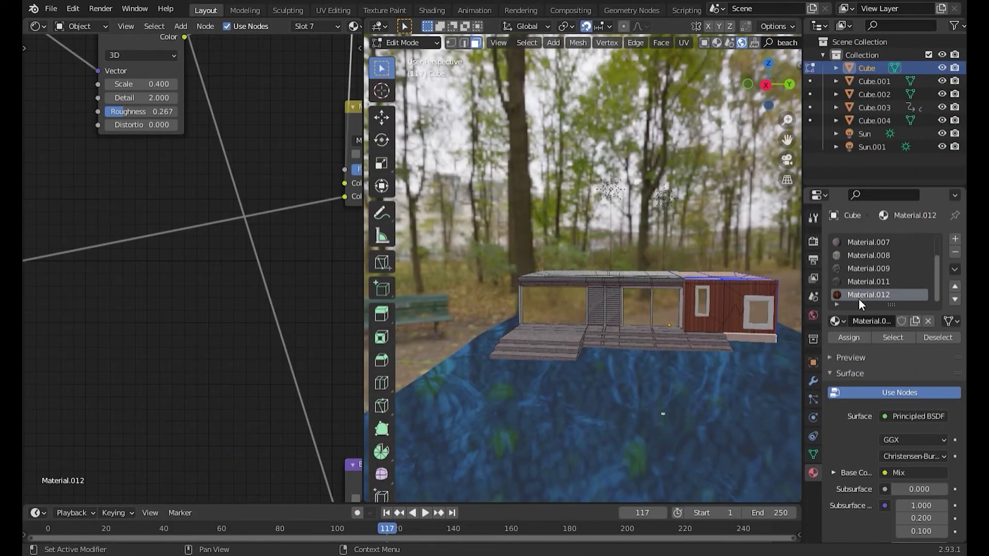
middle_click_drag(699, 290, 391, 433)
scroll(427, 414, "up", 5)
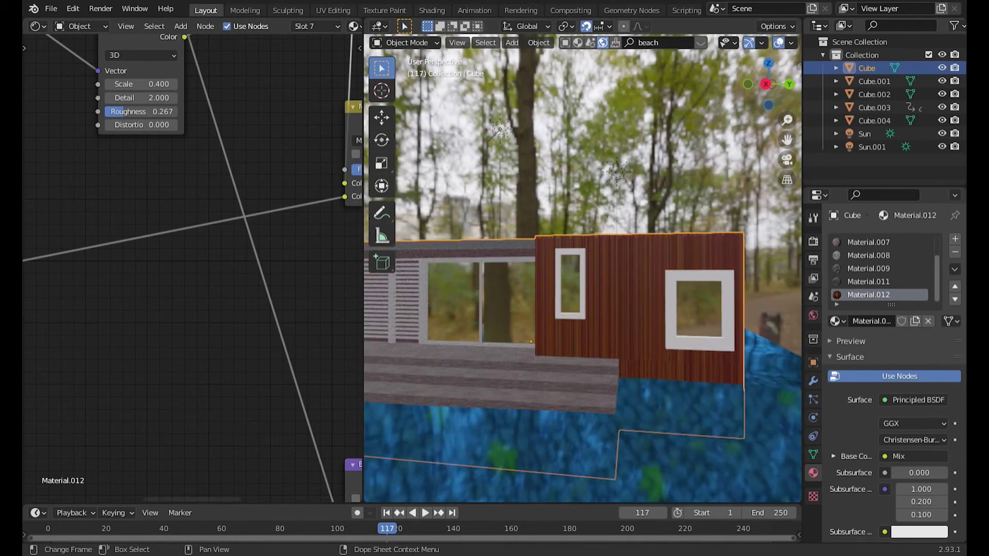
scroll(218, 376, "down", 4)
scroll(218, 375, "up", 4)
left_click(227, 332)
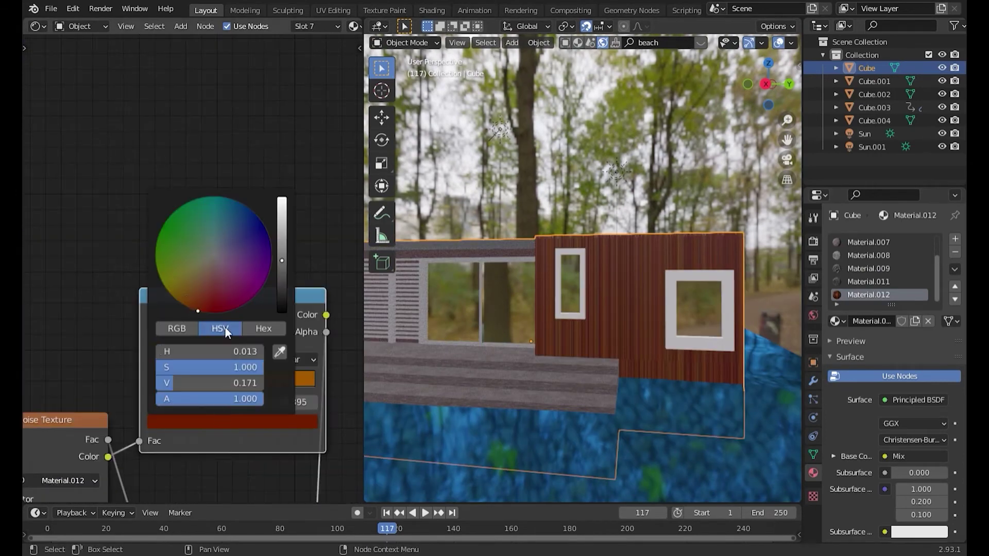
left_click(181, 284)
Step: Add an Image Texture node to Material.012's node tree
middle_click_drag(500, 228, 516, 357)
key("Tab")
key("Tab")
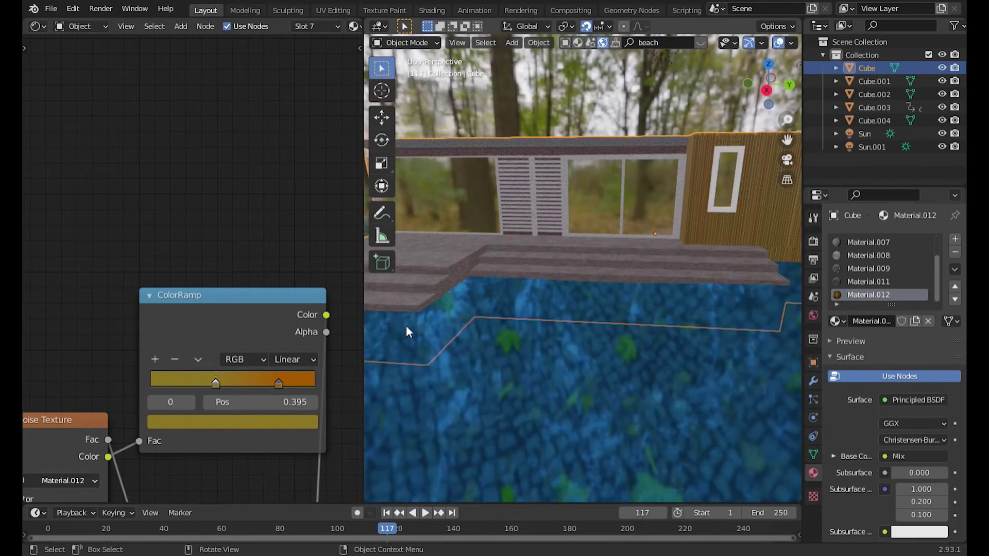
left_click(237, 284)
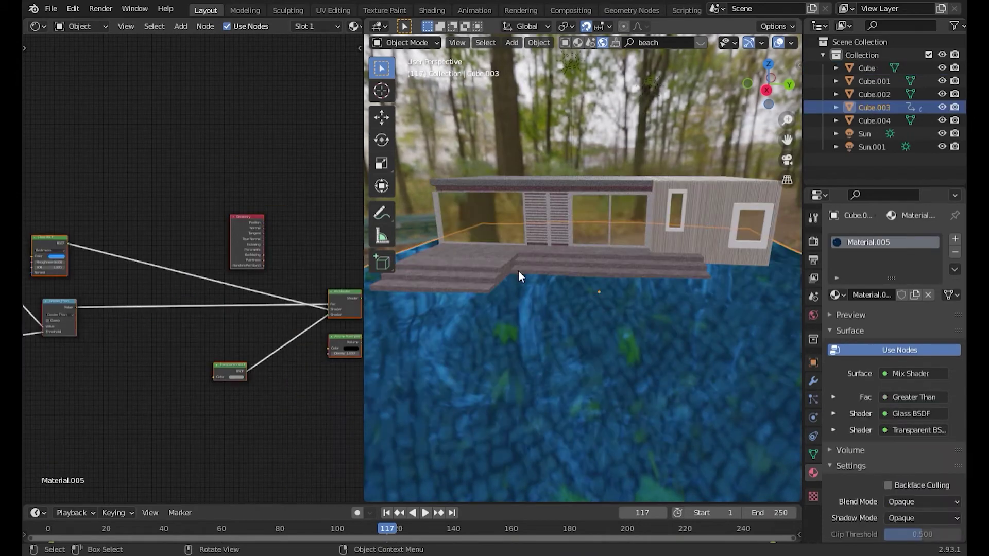
Step: Connect the image texture to the Mix node's Color1, then cut the wall texture's feeding link
scroll(122, 342, "up", 3)
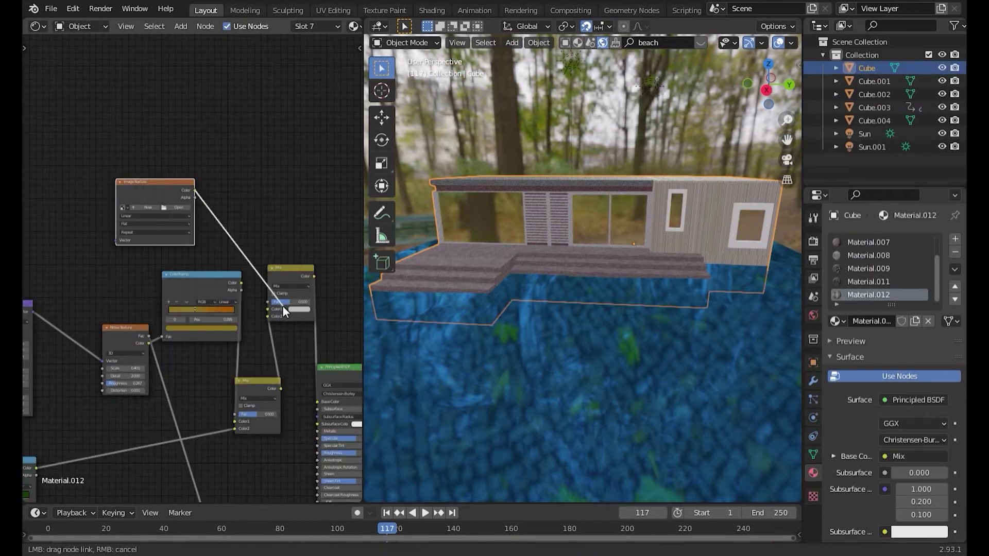
left_click_drag(282, 305, 282, 309)
scroll(268, 202, "down", 2)
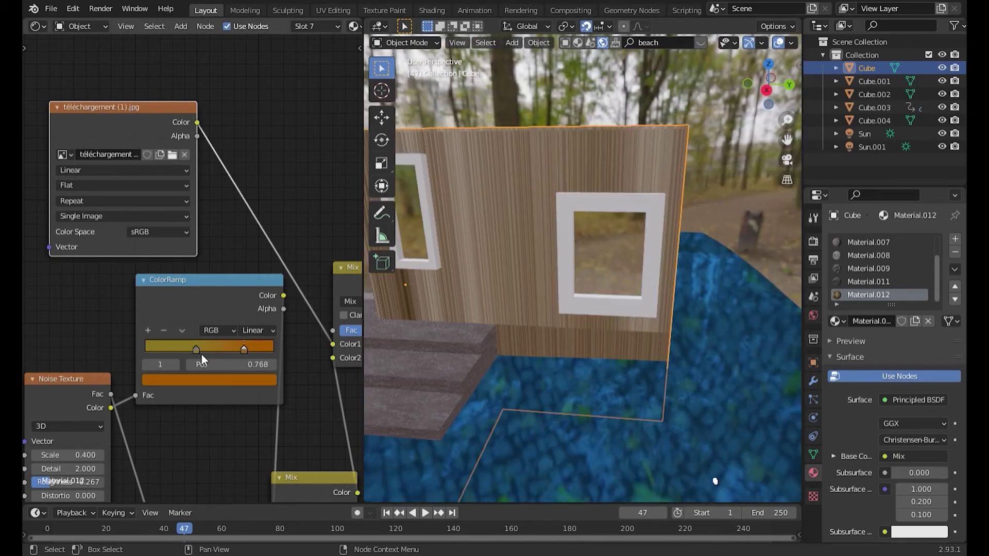
scroll(255, 341, "down", 4)
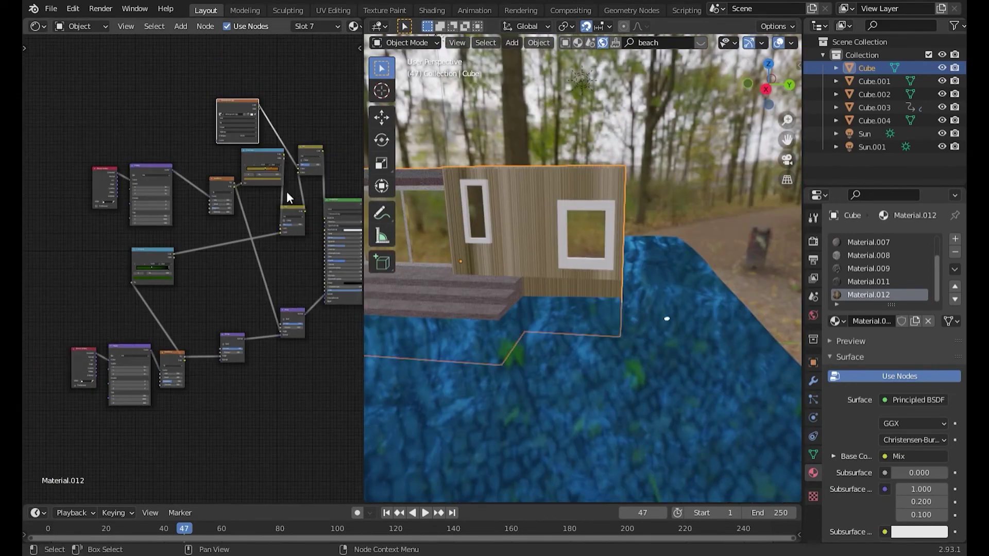
right_click_drag(296, 189, 303, 200, "ctrl")
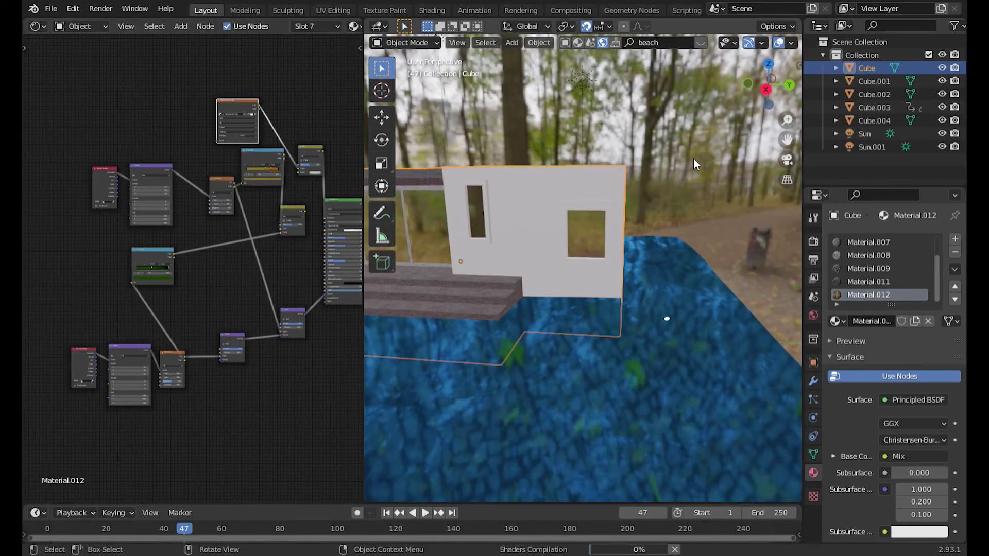
Step: Link the texture into the Mix node's Color2 input
scroll(631, 269, "up", 5)
scroll(604, 335, "up", 3)
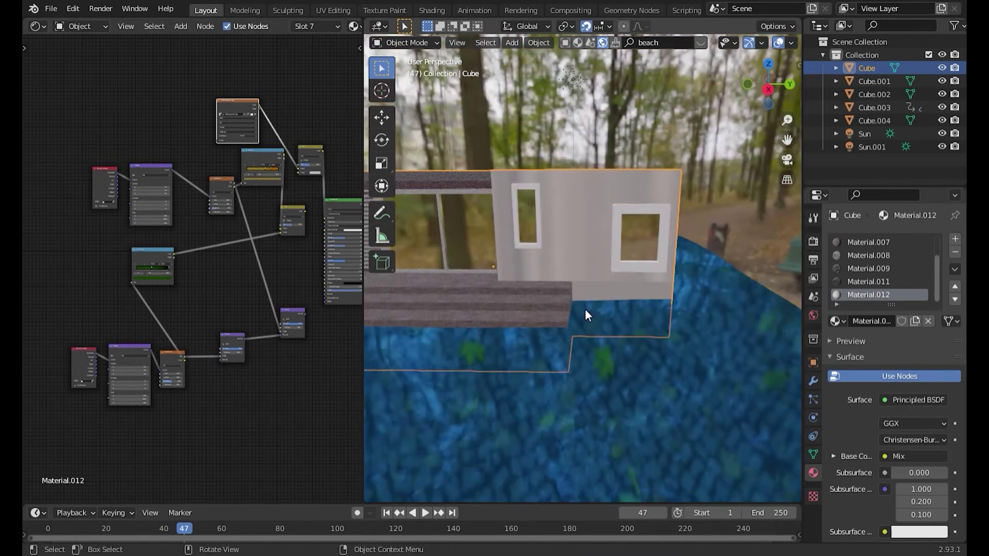
scroll(585, 309, "up", 4)
scroll(178, 238, "up", 4)
middle_click_drag(178, 239, 121, 182)
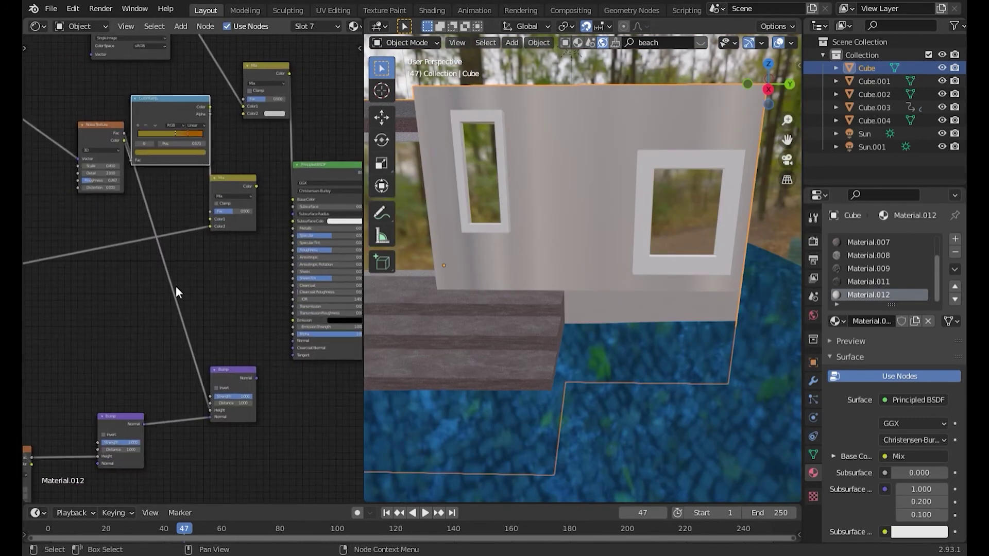
left_click_drag(245, 122, 243, 114)
scroll(127, 433, "down", 2)
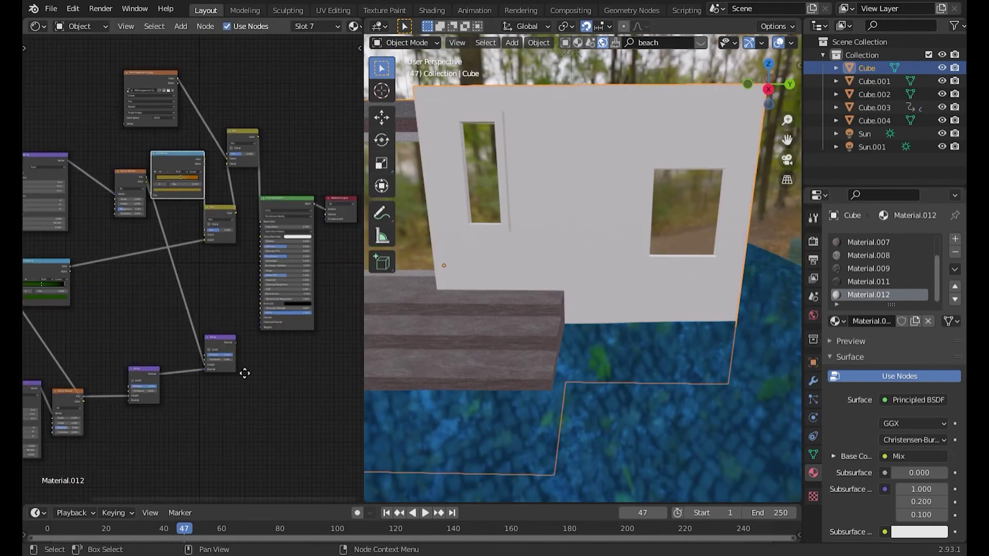
scroll(92, 417, "up", 5)
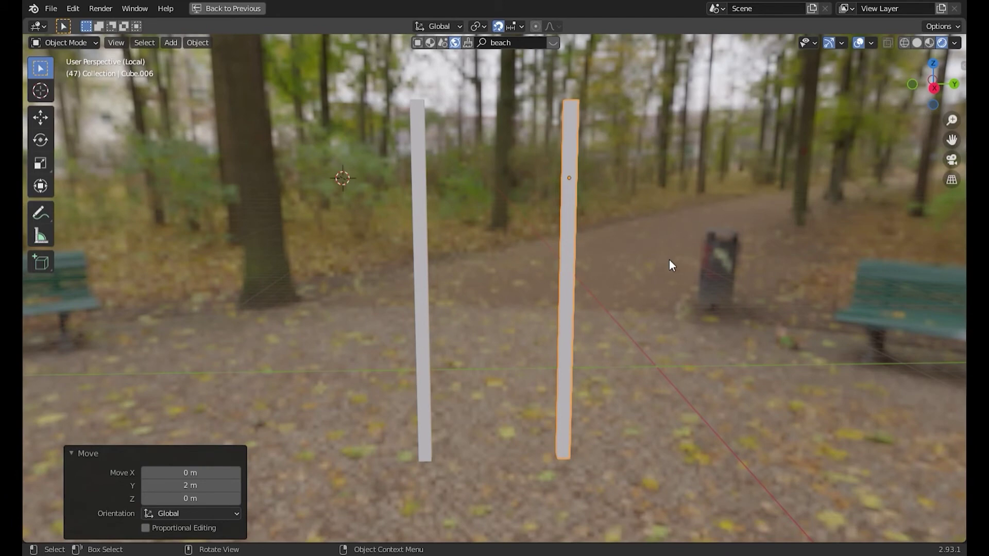
Step: Duplicate the crossbar face down 1 m on Z repeatedly to form the ladder rungs
key("Tab")
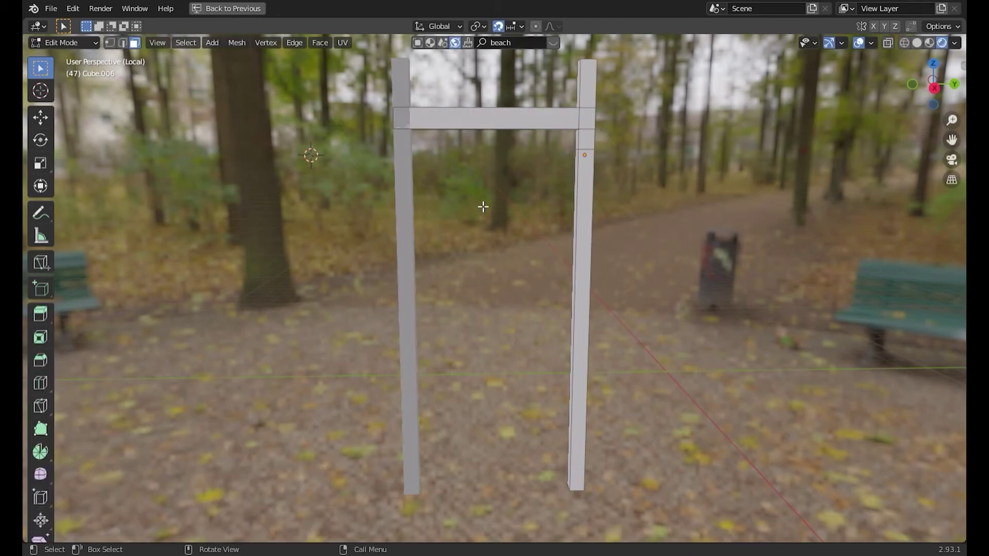
left_click(536, 128)
key("shift+z")
mouse_move(487, 201)
middle_mouse_down()
mouse_move(574, 227)
mouse_move(541, 149)
mouse_move(358, 243)
middle_mouse_up()
key("shift+z")
key("shift+d")
key("z")
left_click(544, 285)
key("g")
key("g")
mouse_move(550, 268)
middle_mouse_down()
mouse_move(508, 347)
mouse_move(442, 315)
mouse_move(532, 300)
middle_mouse_up()
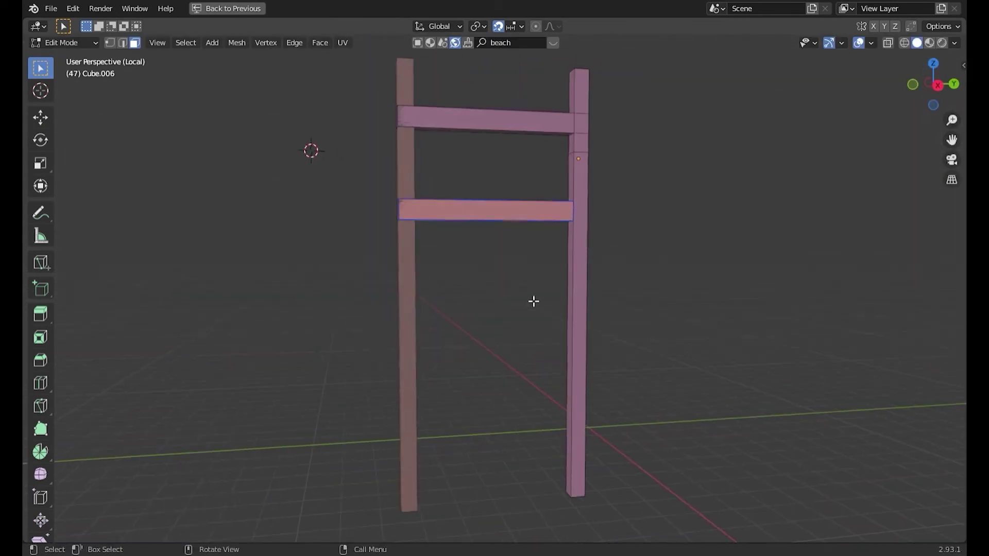
key("shift+d")
type("z-1")
key("shift+r")
key("shift+r")
Step: Scale the separate left rail along the Y axis
key("Tab")
scroll(535, 229, "down", 4)
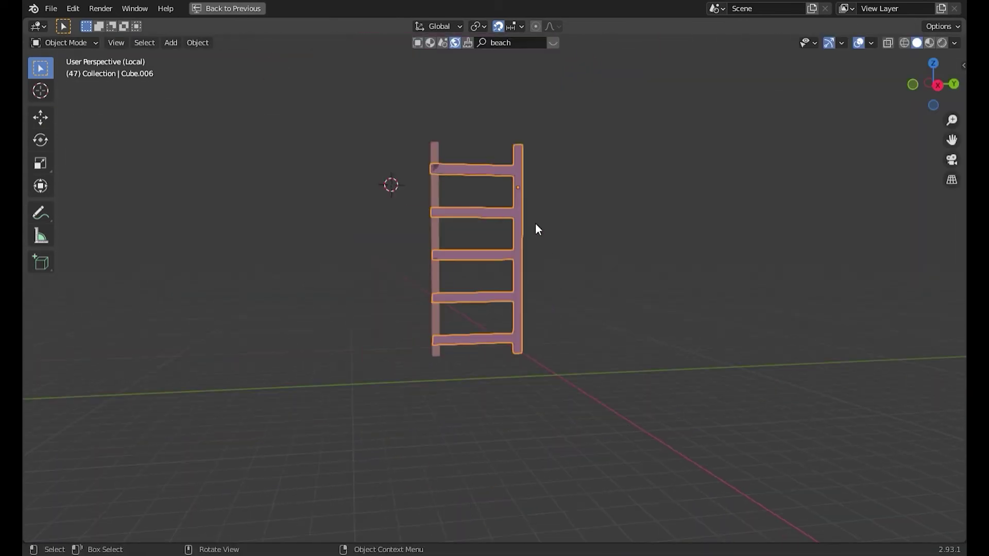
key("y")
left_click(559, 242)
left_click(435, 232)
key("s")
left_click(512, 355)
scroll(512, 355, "up", 2)
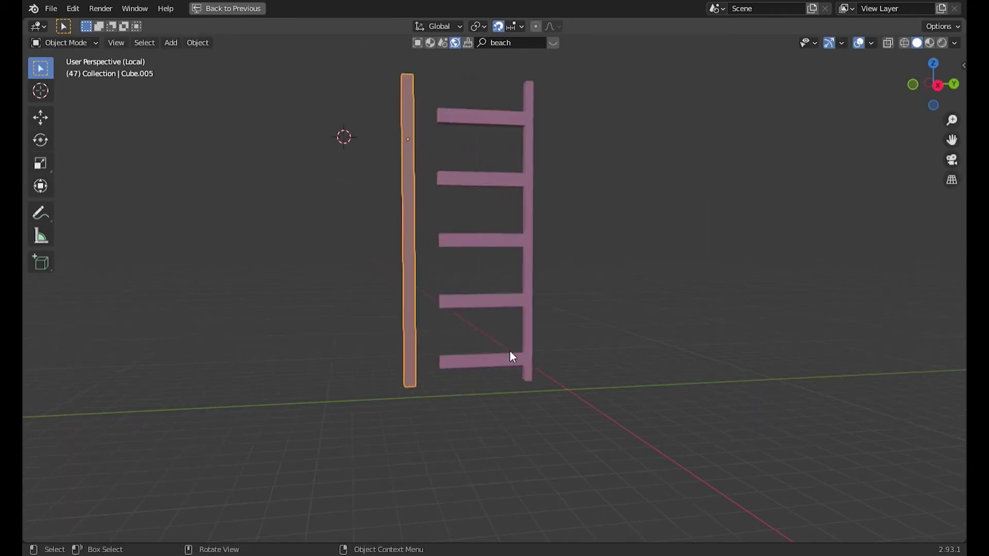
Step: Extrude a new left rail downward from a rung's end face
key("Tab")
scroll(452, 126, "up", 2)
key("ctrl+r")
left_click(428, 162)
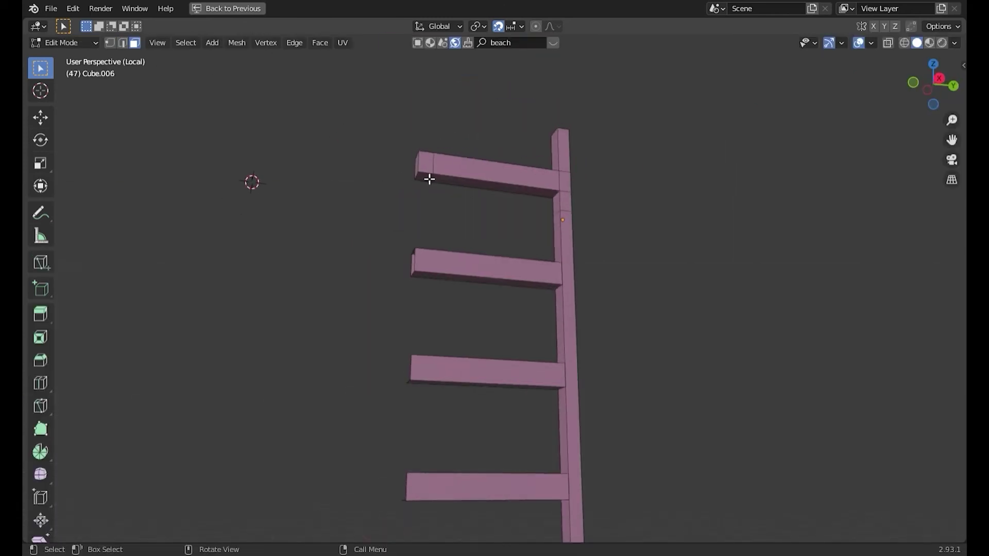
left_click(426, 177)
key("e")
left_click(461, 486)
Step: Select the post top faces, try a -1 m Y duplicate of one, then undo it
scroll(493, 379, "up", 4)
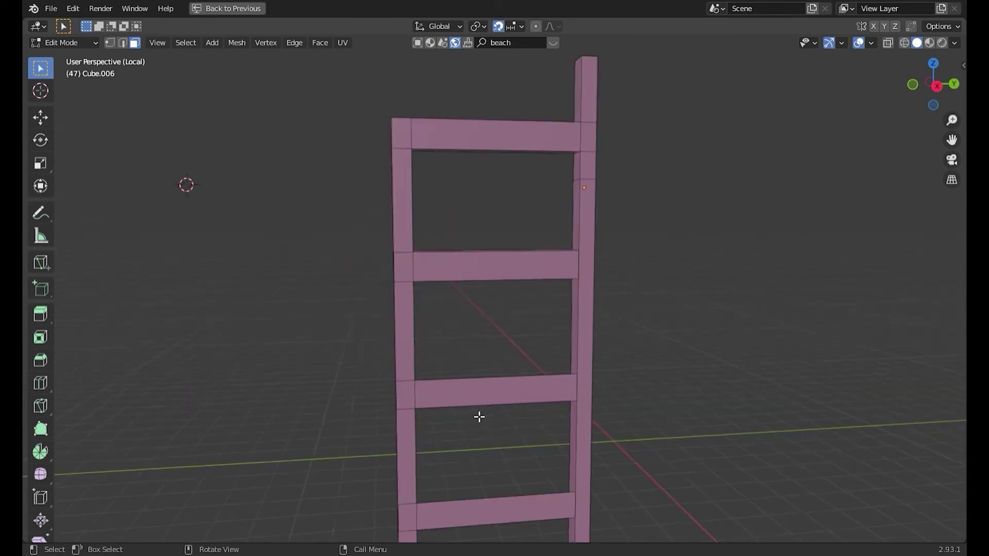
middle_click_drag(479, 416, 398, 315)
left_click(397, 315)
left_click(571, 253)
middle_click_drag(623, 228, 547, 261)
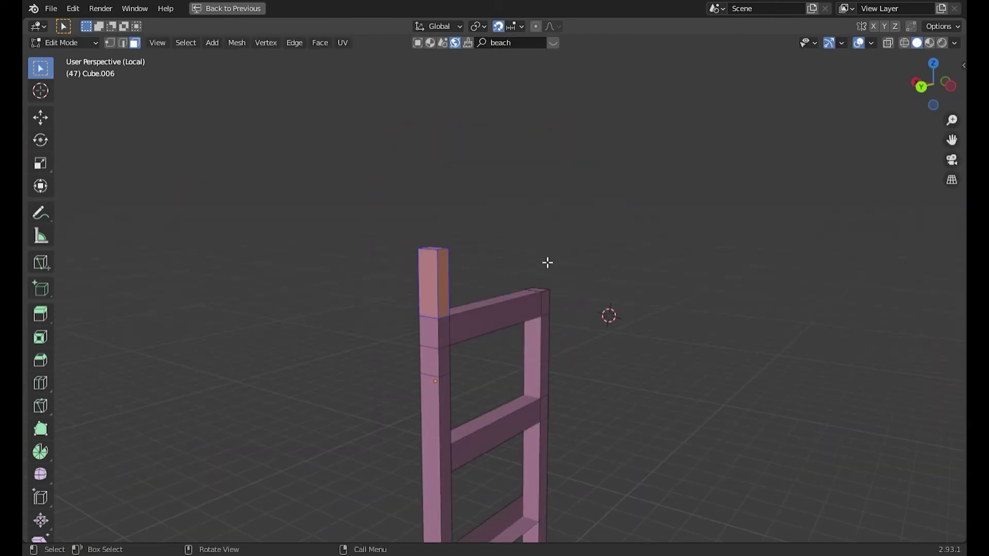
key("shift+d")
key("x")
key("y")
key("minus")
key("1")
key("Return")
key("g")
key("g")
key("Escape")
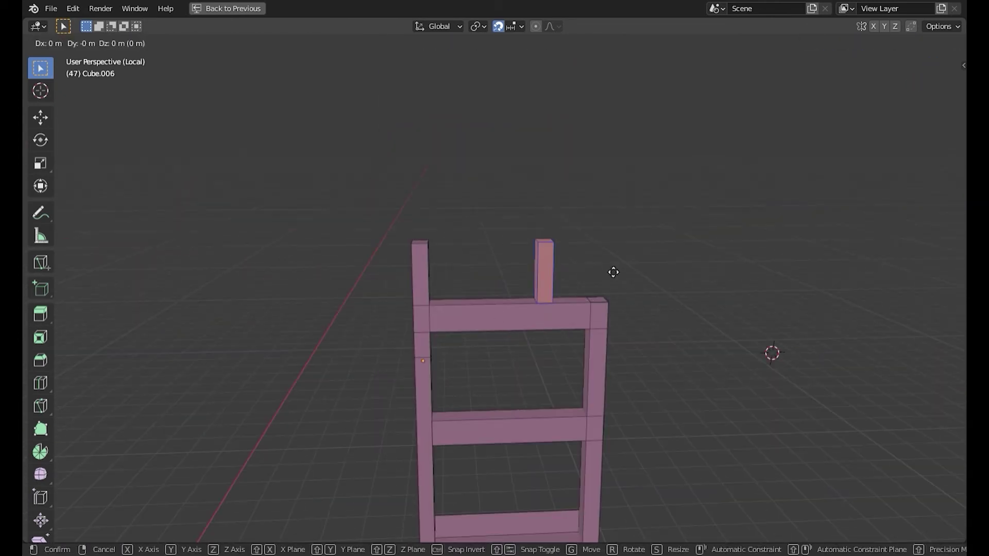
key("ctrl+z")
Step: Extrude both the right and left post tops up 1 m to lengthen the rails
type("e1")
key("Return")
key("e")
key("Escape")
type("e1")
key("Return")
key("Tab")
scroll(548, 214, "down", 5)
Step: Exit local view and shift the ladder -1 m along Y against the terrace steps
key("KP_Divide")
type("gy-1")
key("Return")
scroll(481, 286, "down", 3)
key("g")
key("z")
key("Escape")
middle_click_drag(481, 286, 722, 234)
scroll(723, 234, "down", 3)
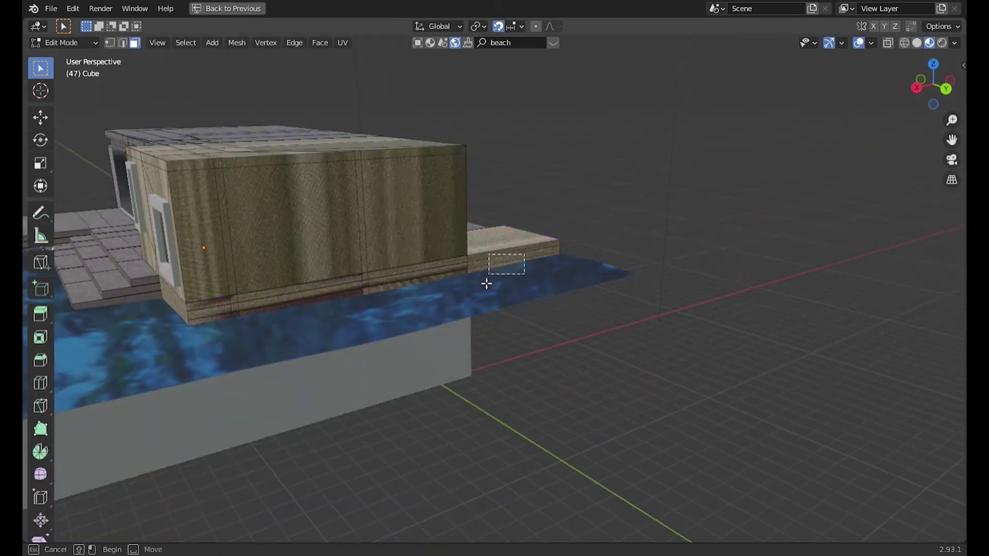
Step: Box-select the house's end wall faces and move them 3 m along Y
left_click_drag(486, 284, 252, 210)
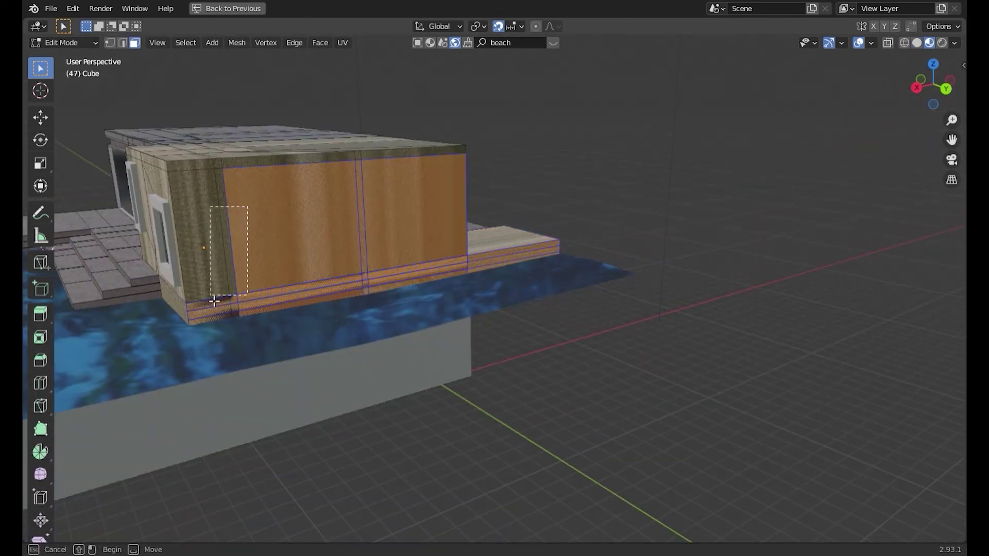
mouse_move(277, 181)
middle_mouse_down()
mouse_move(375, 289)
mouse_move(323, 281)
middle_mouse_up()
key("g")
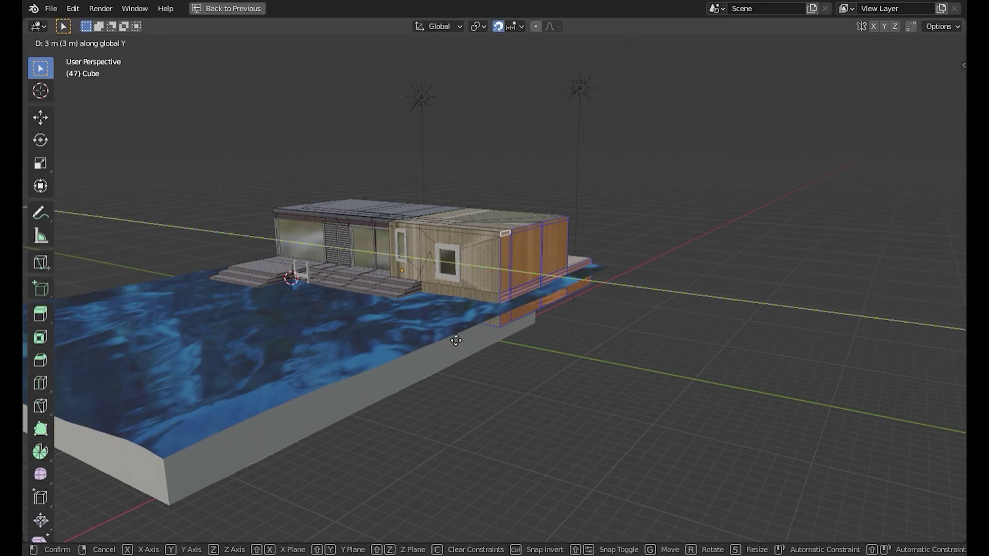
key("Escape")
key("Tab")
Step: Switch the viewport to Rendered shading and level the view on the house front
scroll(461, 305, "up", 2)
middle_click_drag(461, 309, 554, 157)
key("z")
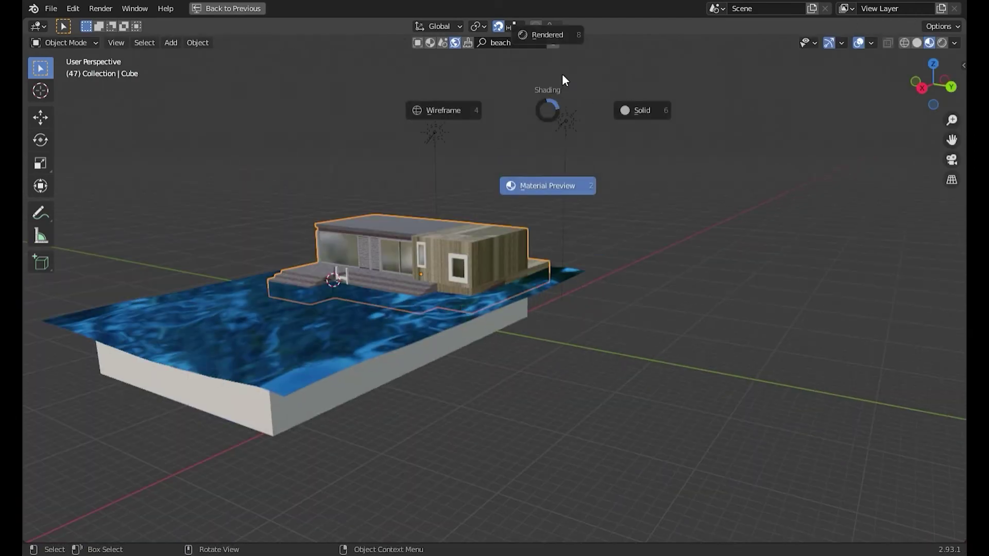
left_click(554, 160)
middle_click_drag(527, 193, 607, 304)
scroll(607, 305, "up", 2)
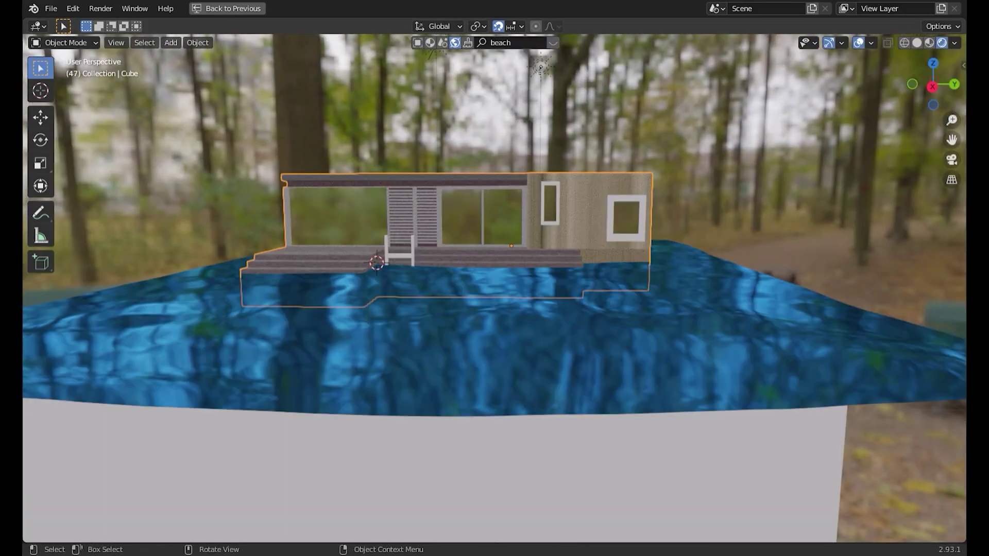
Step: Isolate the house in local view for mesh editing
key("Tab")
middle_click_drag(497, 352, 560, 263)
mouse_move(462, 321)
middle_mouse_down()
mouse_move(432, 289)
mouse_move(463, 309)
middle_mouse_up()
key("Tab")
key("Tab")
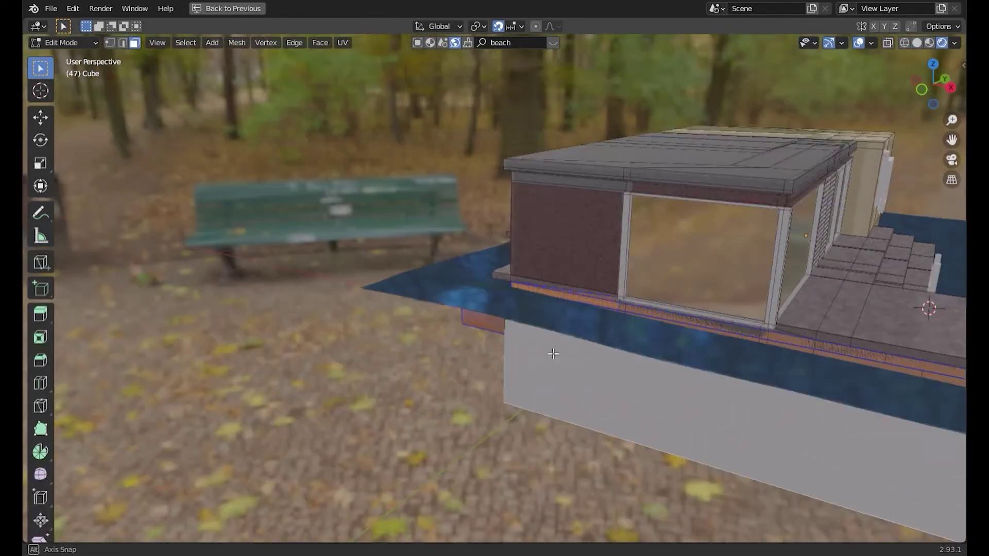
key("KP_Divide")
middle_click_drag(567, 309, 672, 349)
Step: Select the lower base faces and shift them 2 m along Y
left_click(269, 460)
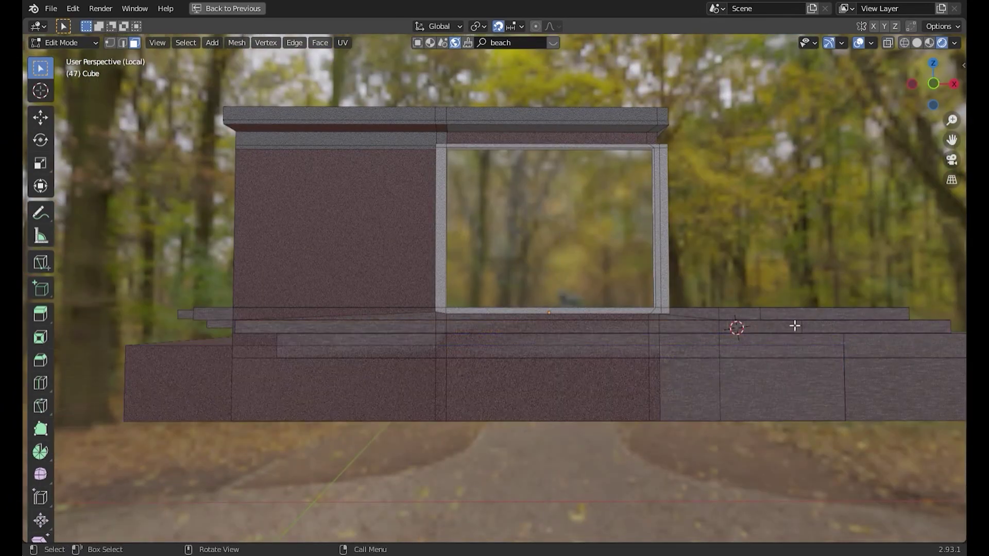
left_click(365, 412, "alt")
middle_click_drag(841, 371, 750, 367)
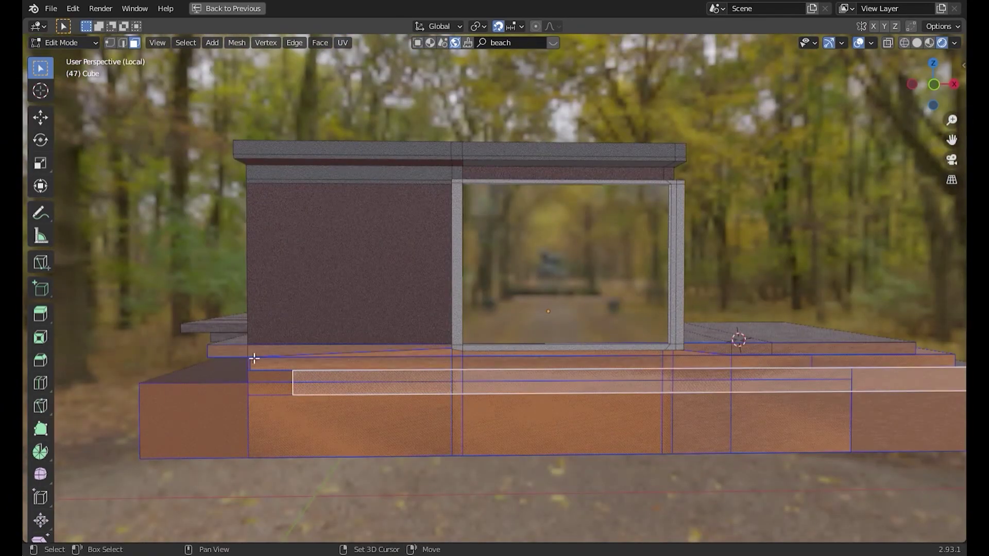
middle_click_drag(254, 358, 471, 409)
key("g")
key("y")
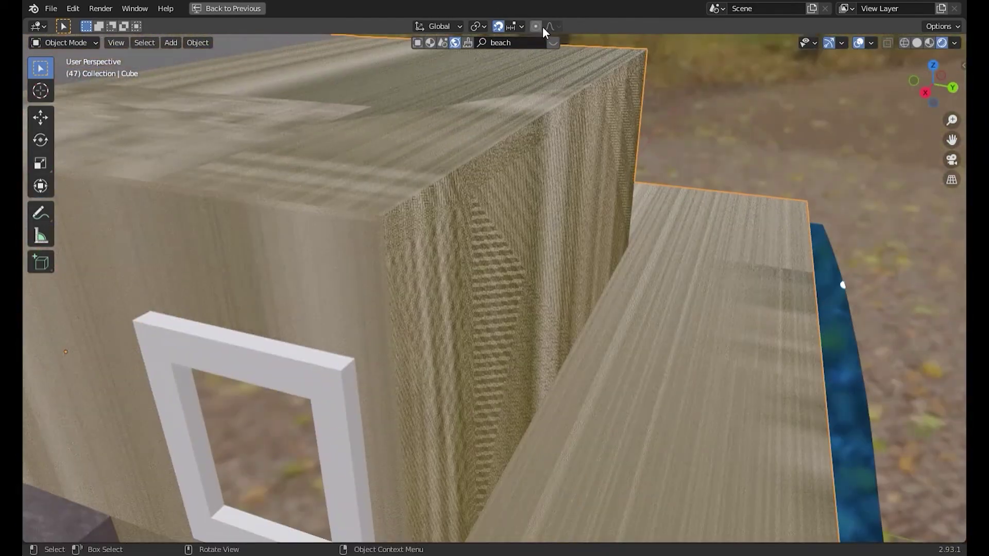
Step: Search the BlenderKit assets for 'kids'
double_click(506, 42)
type("kids")
key("Return")
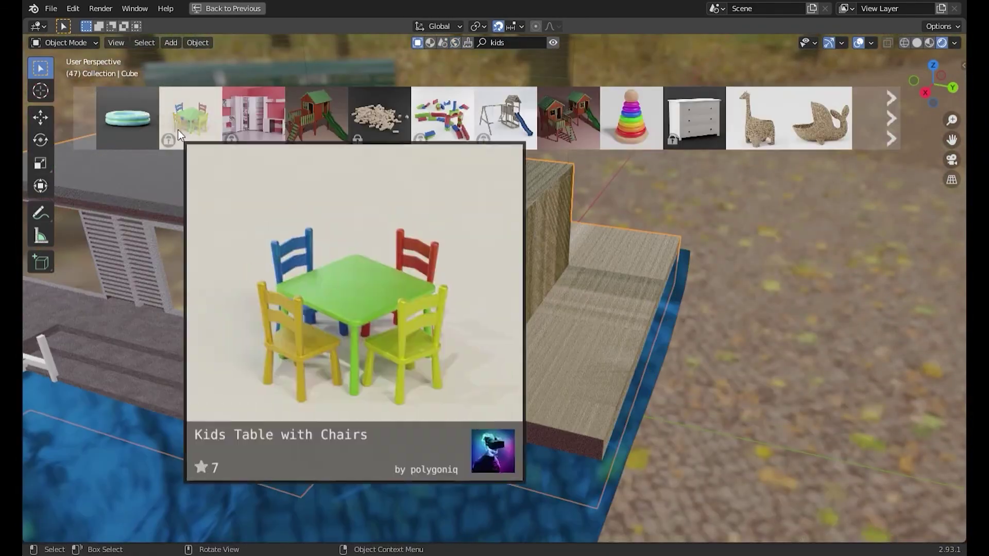
Step: Page through the 'kids' results, then empty the search field
left_click(883, 127)
left_click(888, 139)
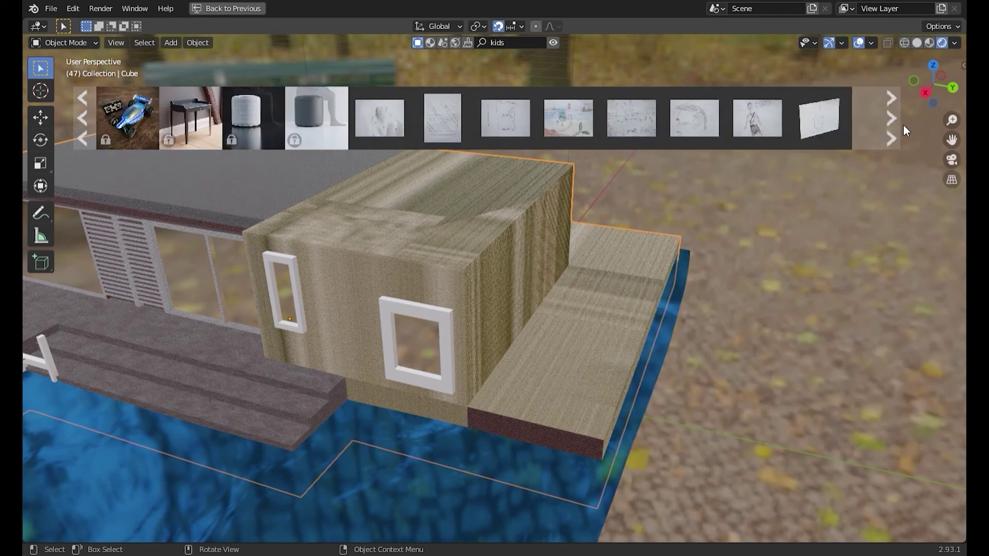
left_click(81, 123)
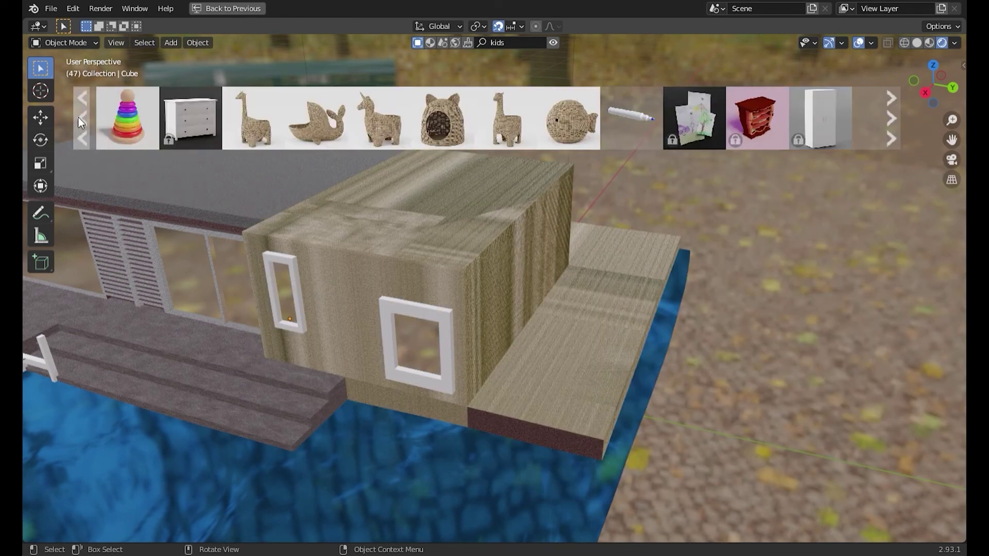
left_click(78, 117)
left_click(522, 43)
key("BackSpace")
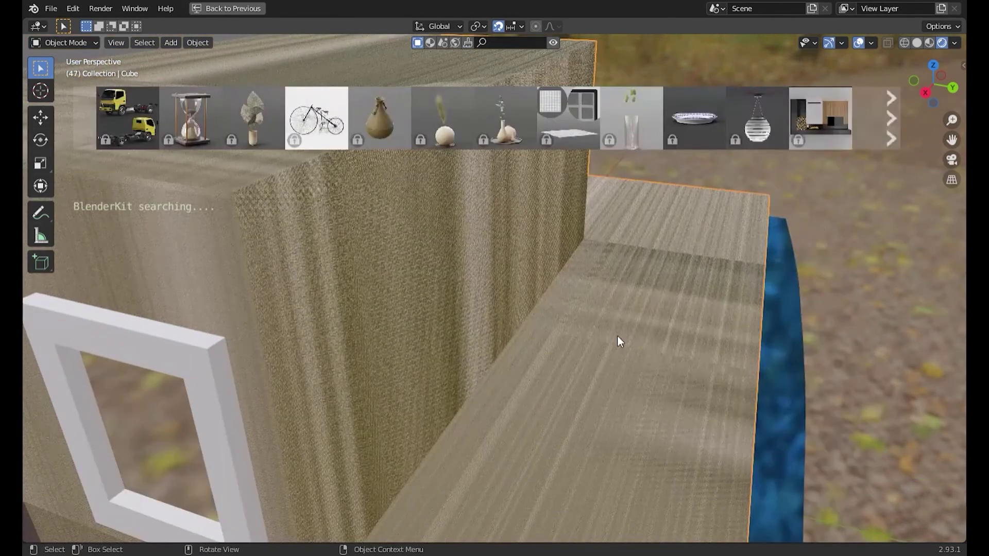